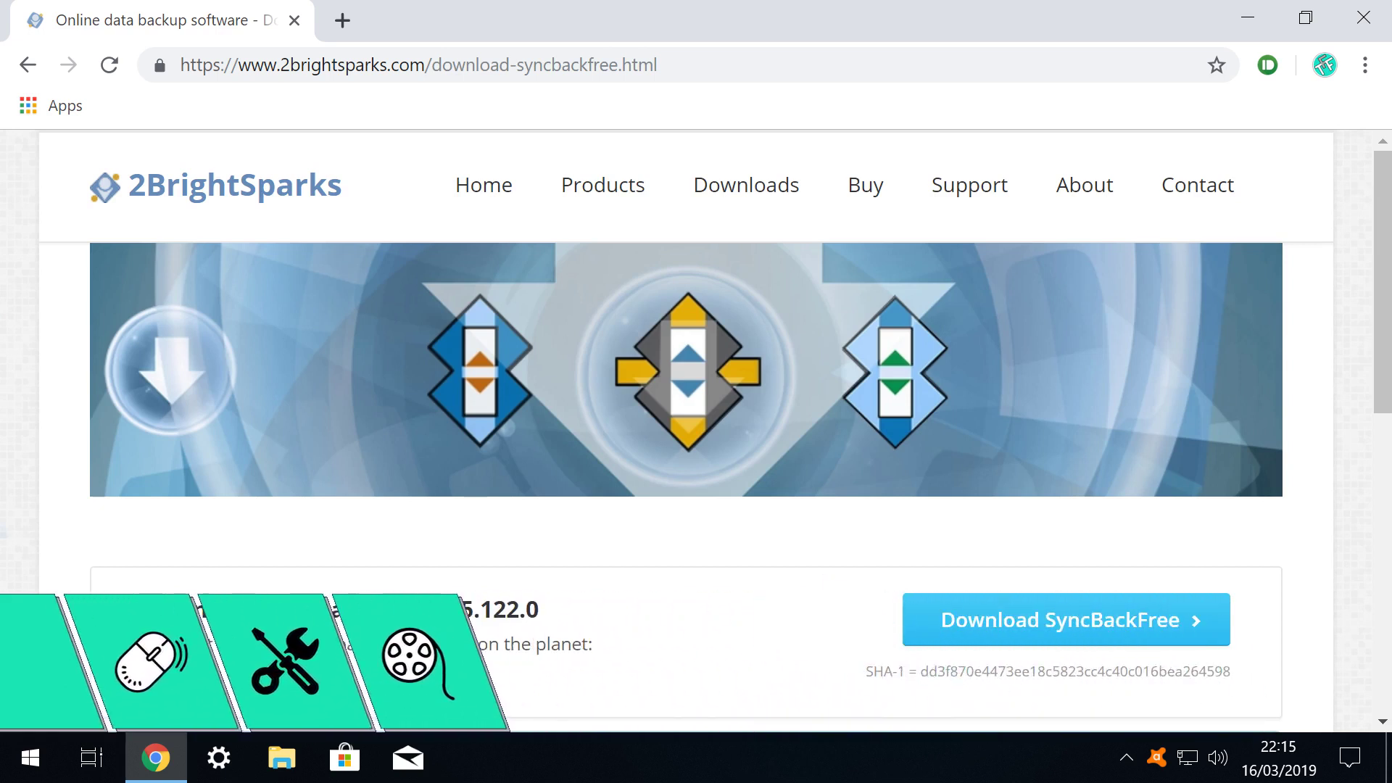
# Launch the downloaded SyncBack_Setup.exe installer from Chrome's download bar and approve it
pyautogui.click(1065, 619)
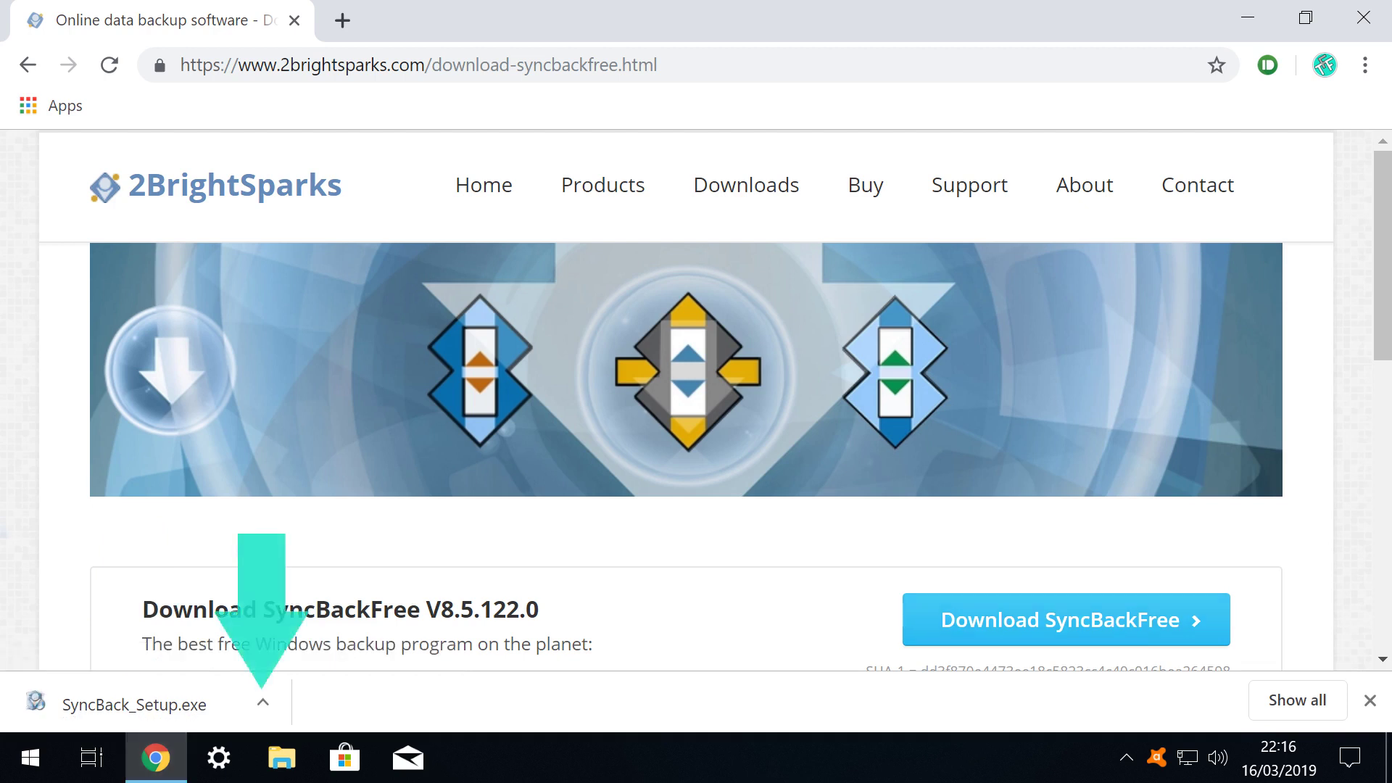
pyautogui.click(263, 702)
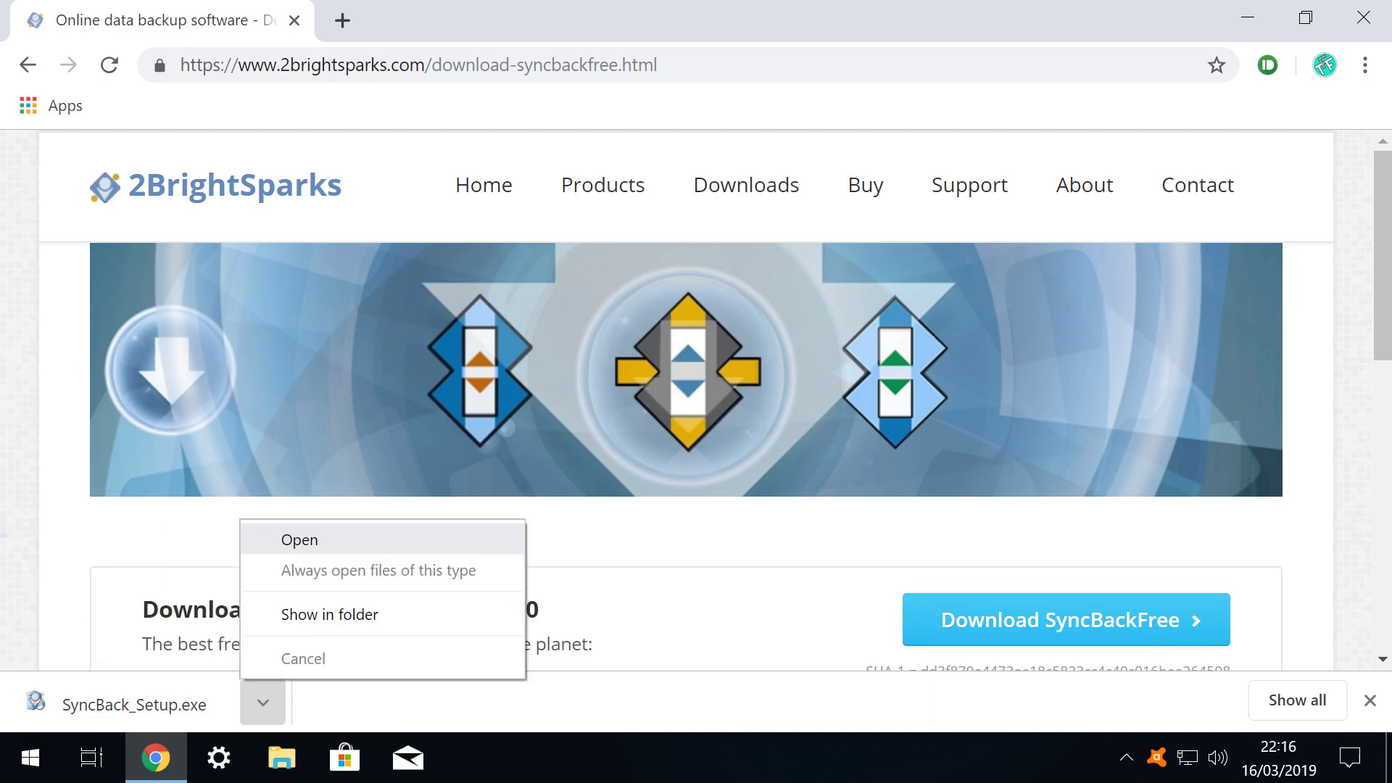
pyautogui.click(299, 539)
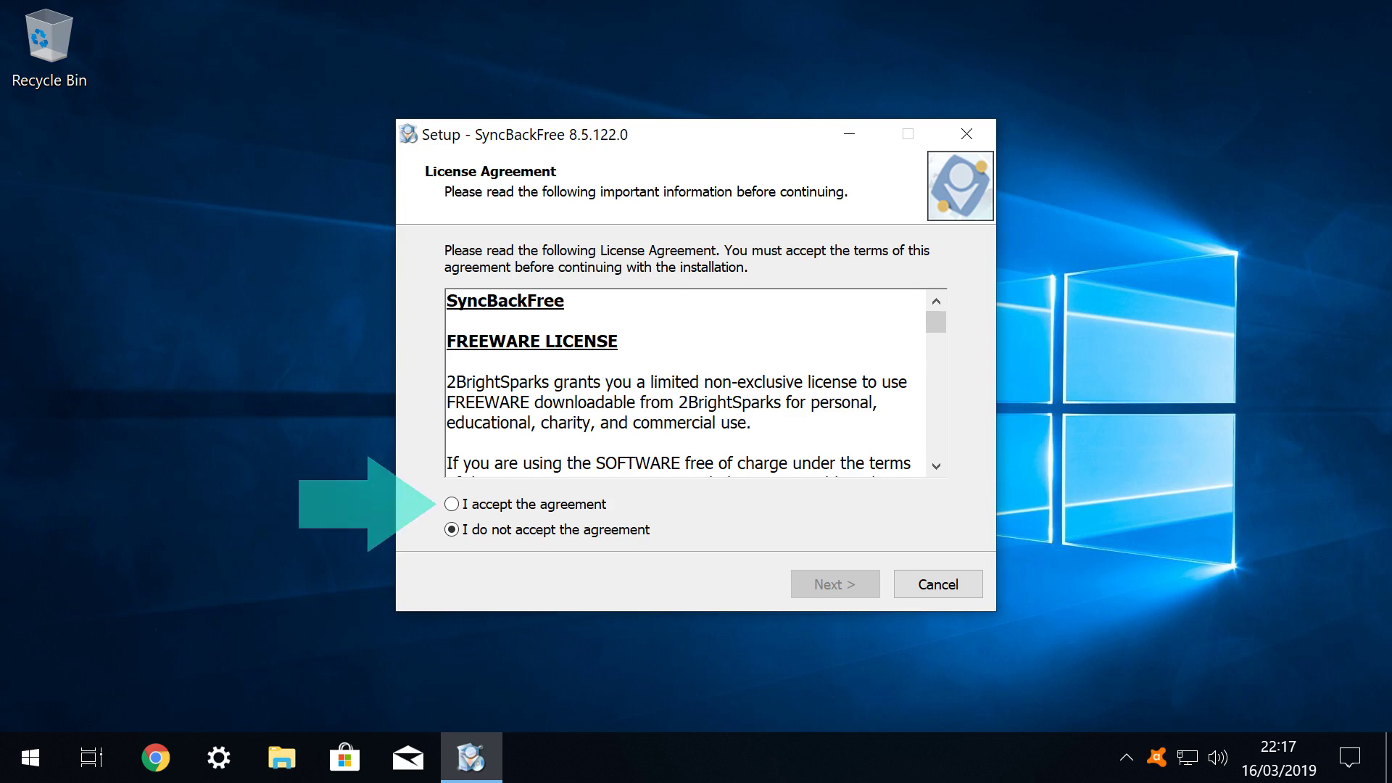
# Accept the licence, install SyncBackFree 8.5.122.0 to the default folder, and launch it on finish
pyautogui.click(451, 504)
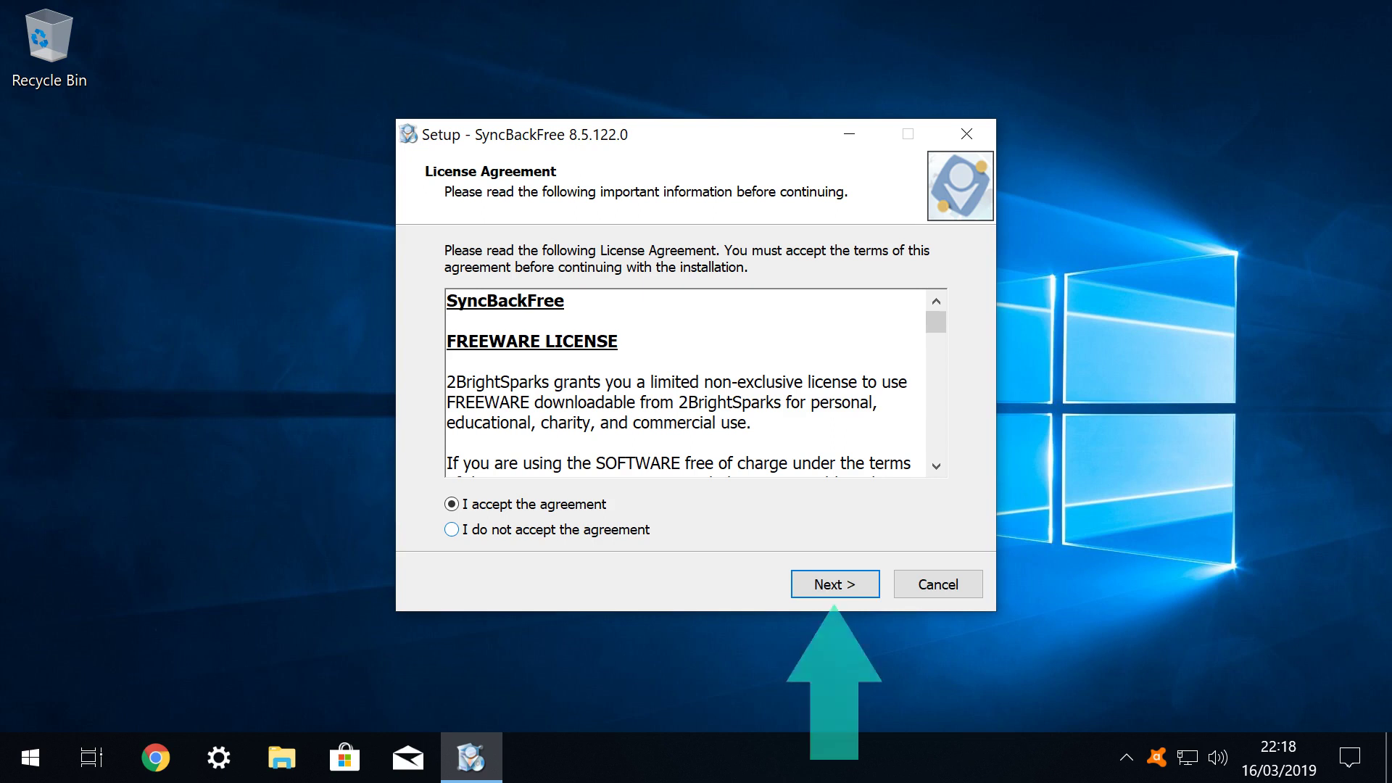
pyautogui.press('Return')
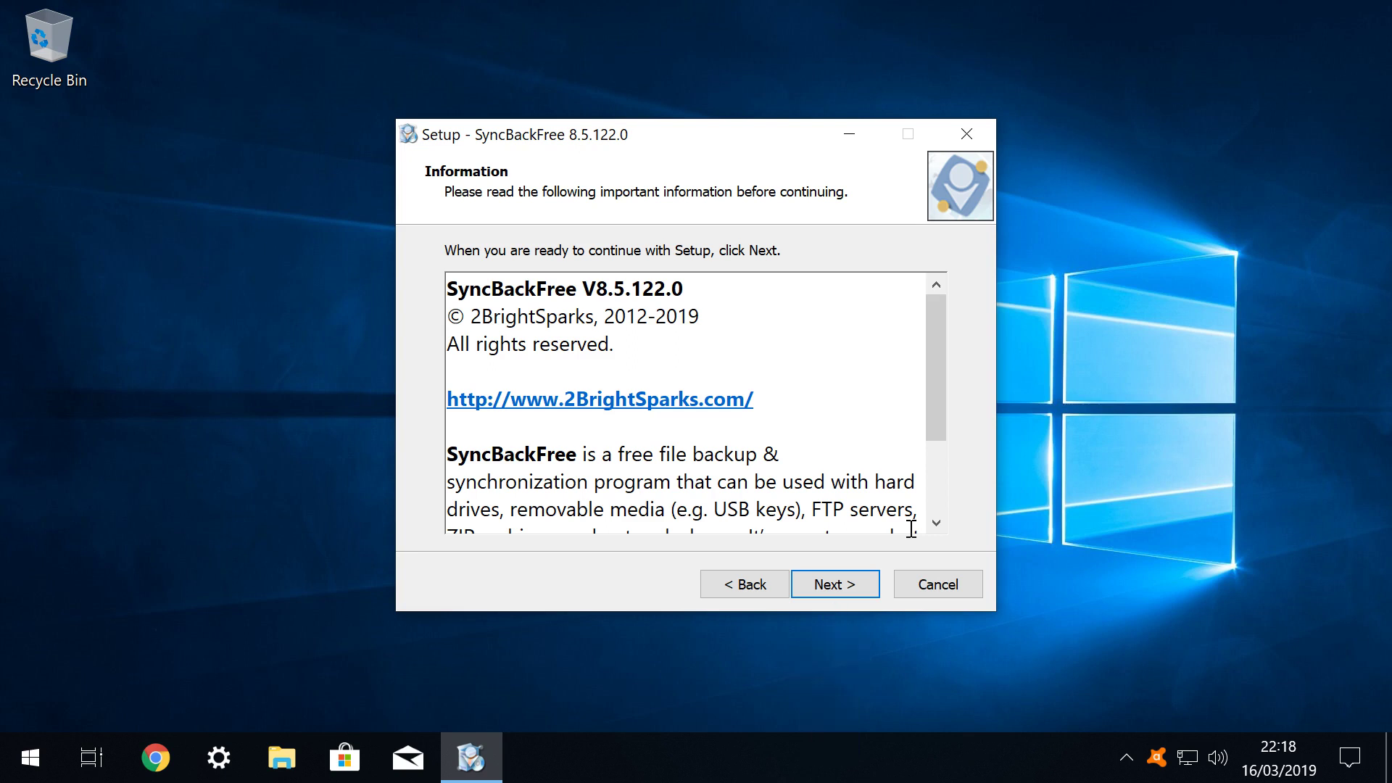
pyautogui.press('Return')
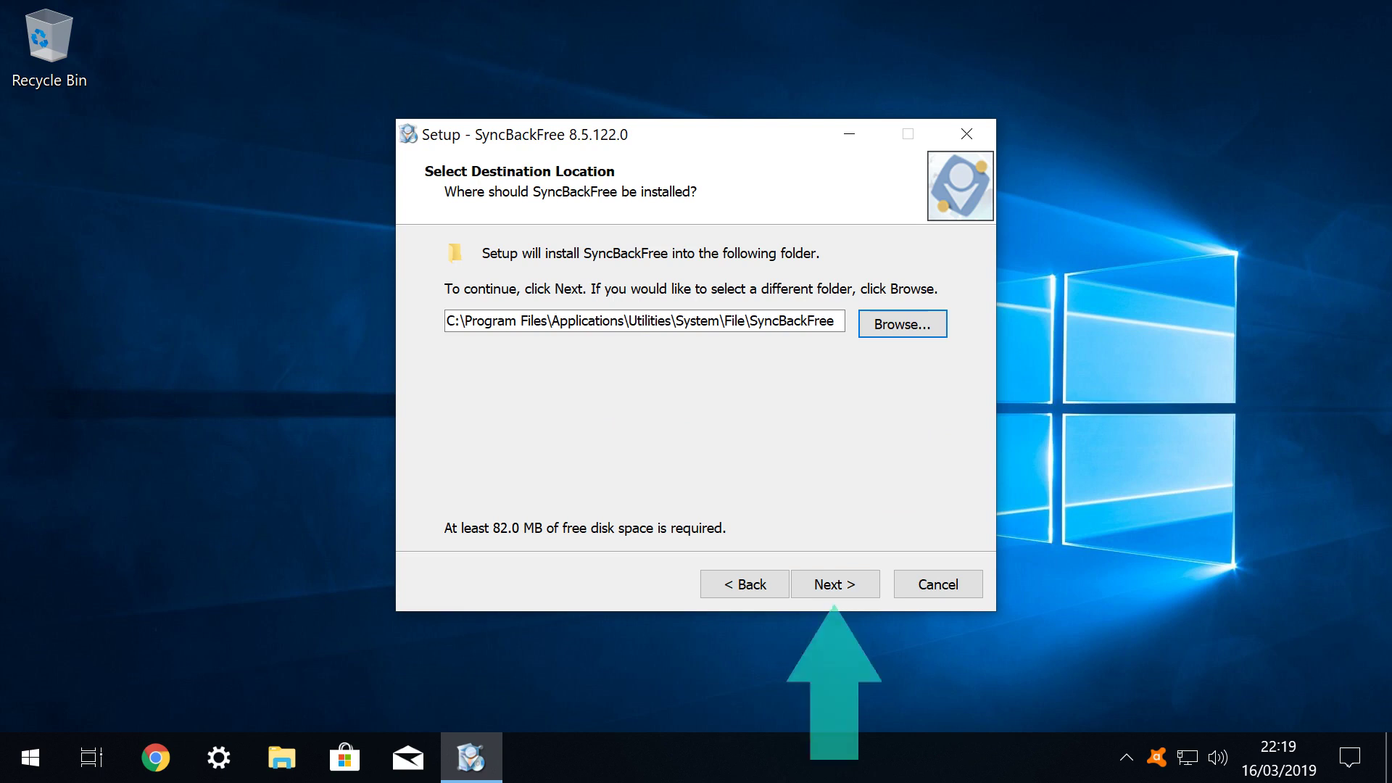
pyautogui.hotkey('alt', 'n')
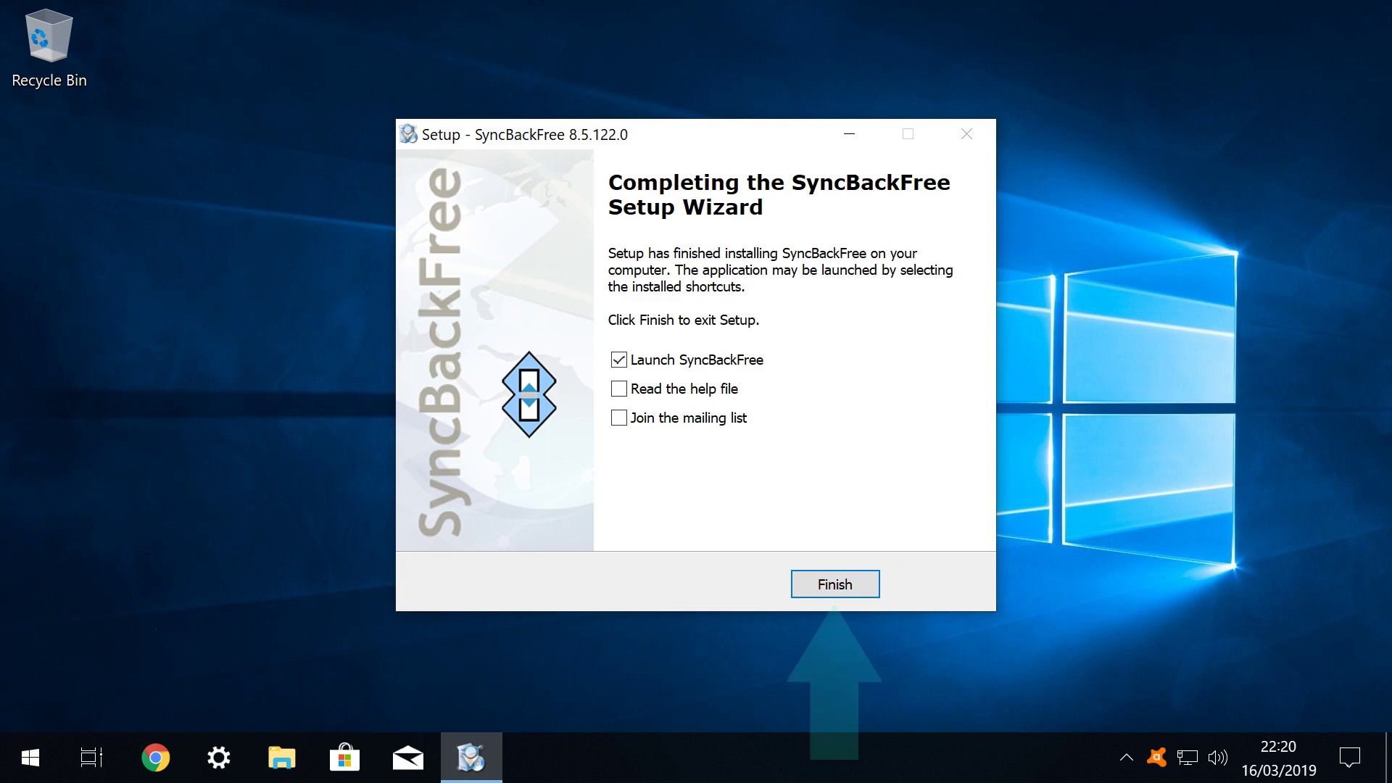
pyautogui.press('Return')
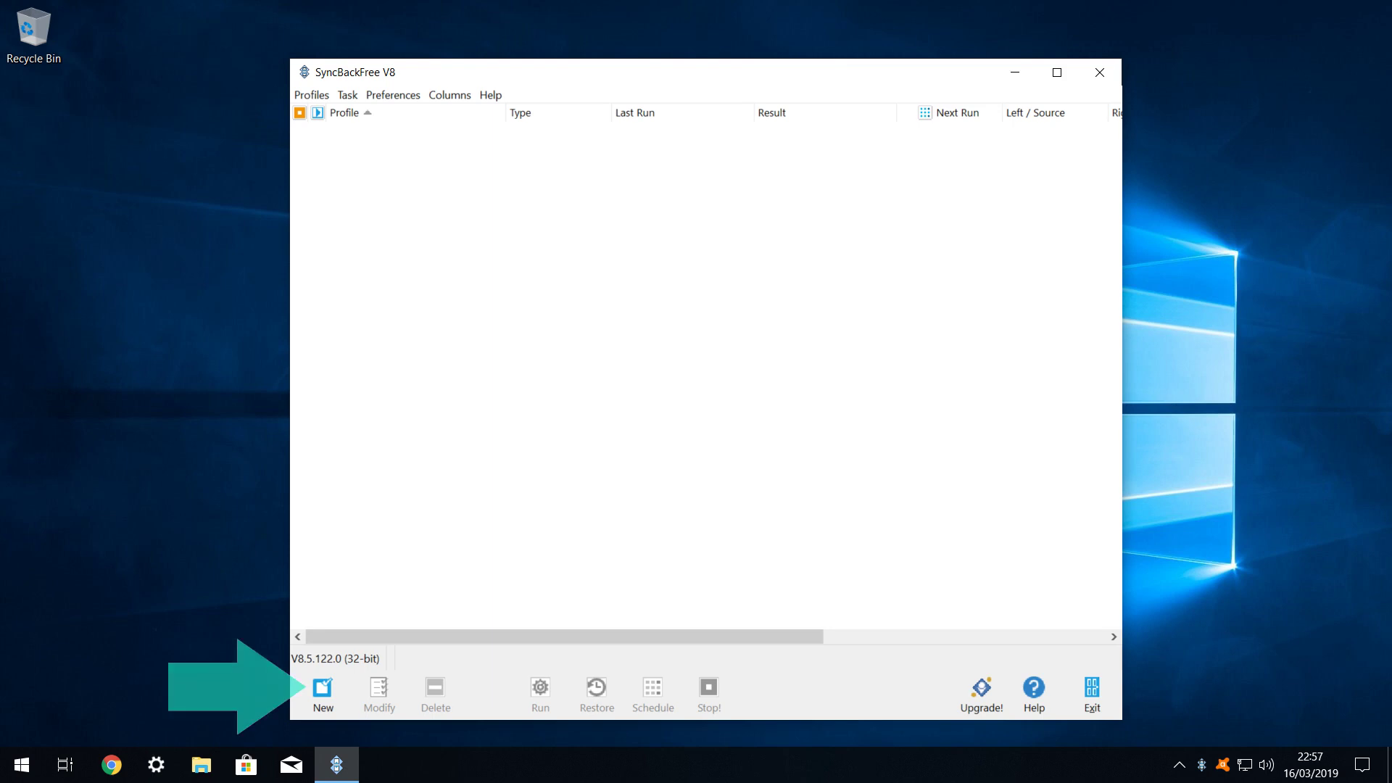
# Create a new profile named 'Downloads' and continue to the type choice
pyautogui.hotkey('ctrl', 'n')
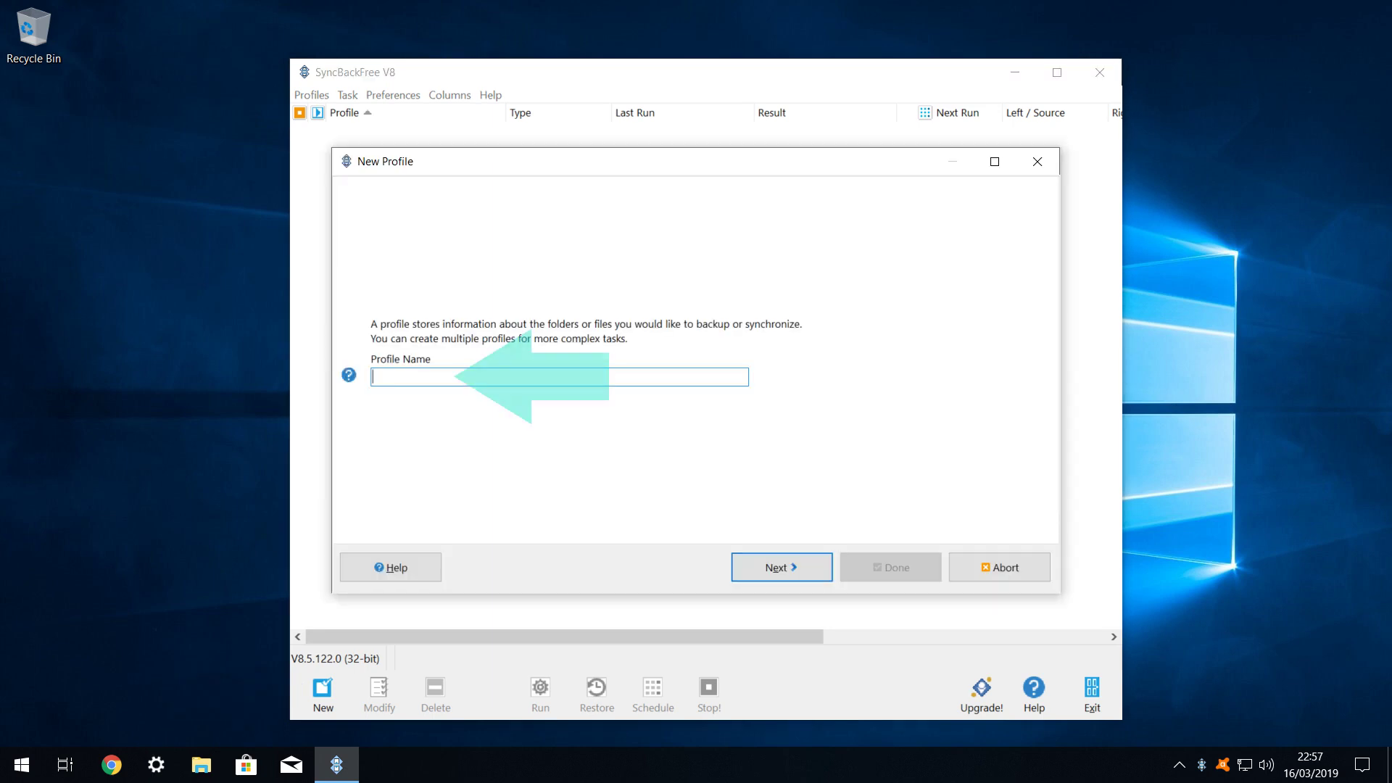
pyautogui.write('Downloads')
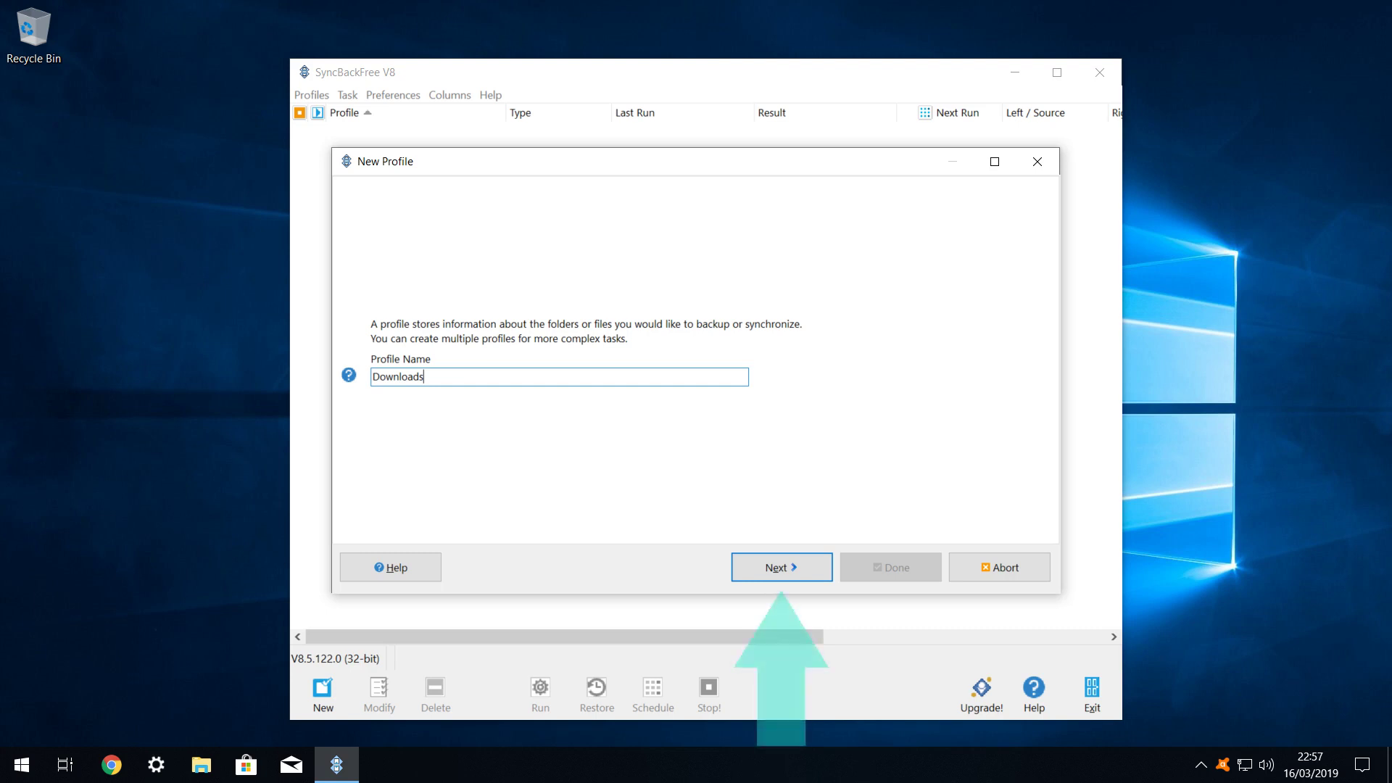
pyautogui.press('Return')
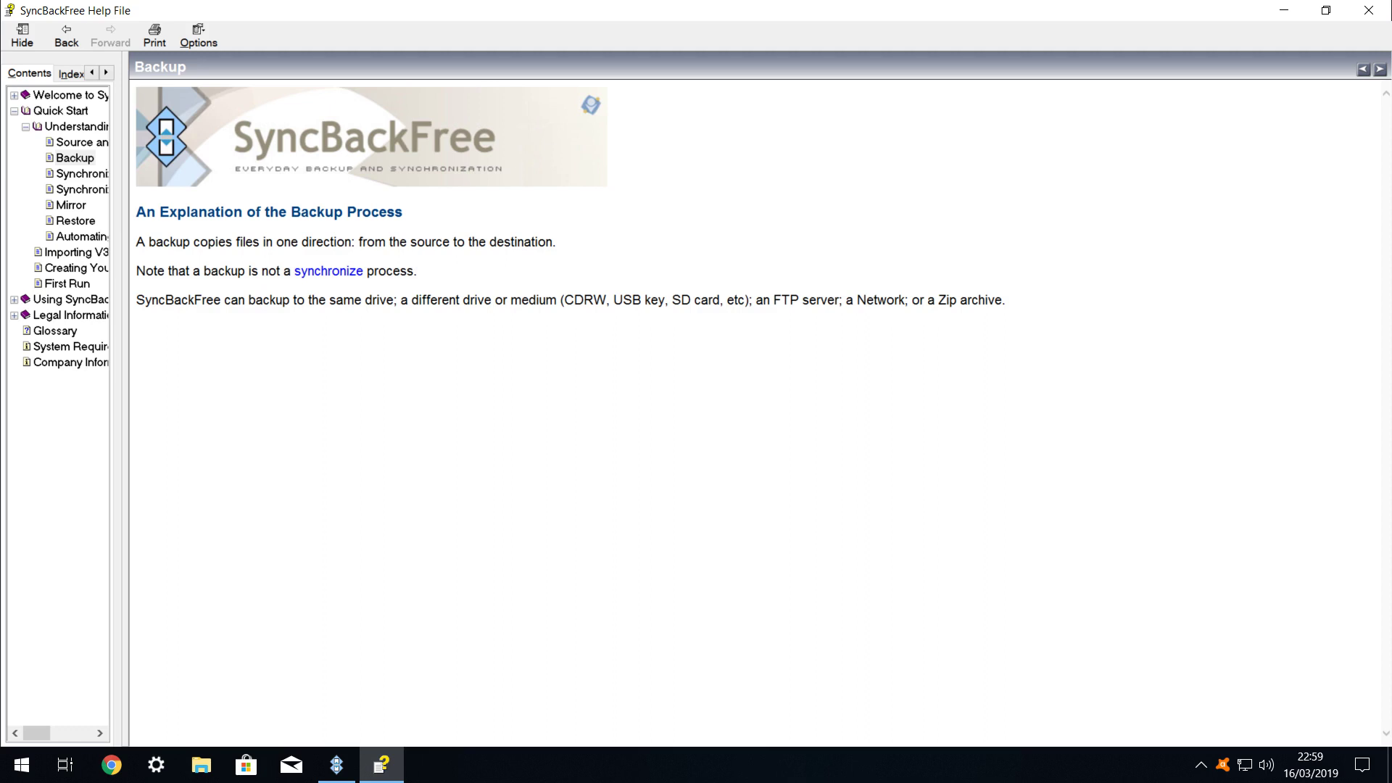
# Read the Synchronize (Basic) and Mirror topics in the help Contents
pyautogui.click(82, 189)
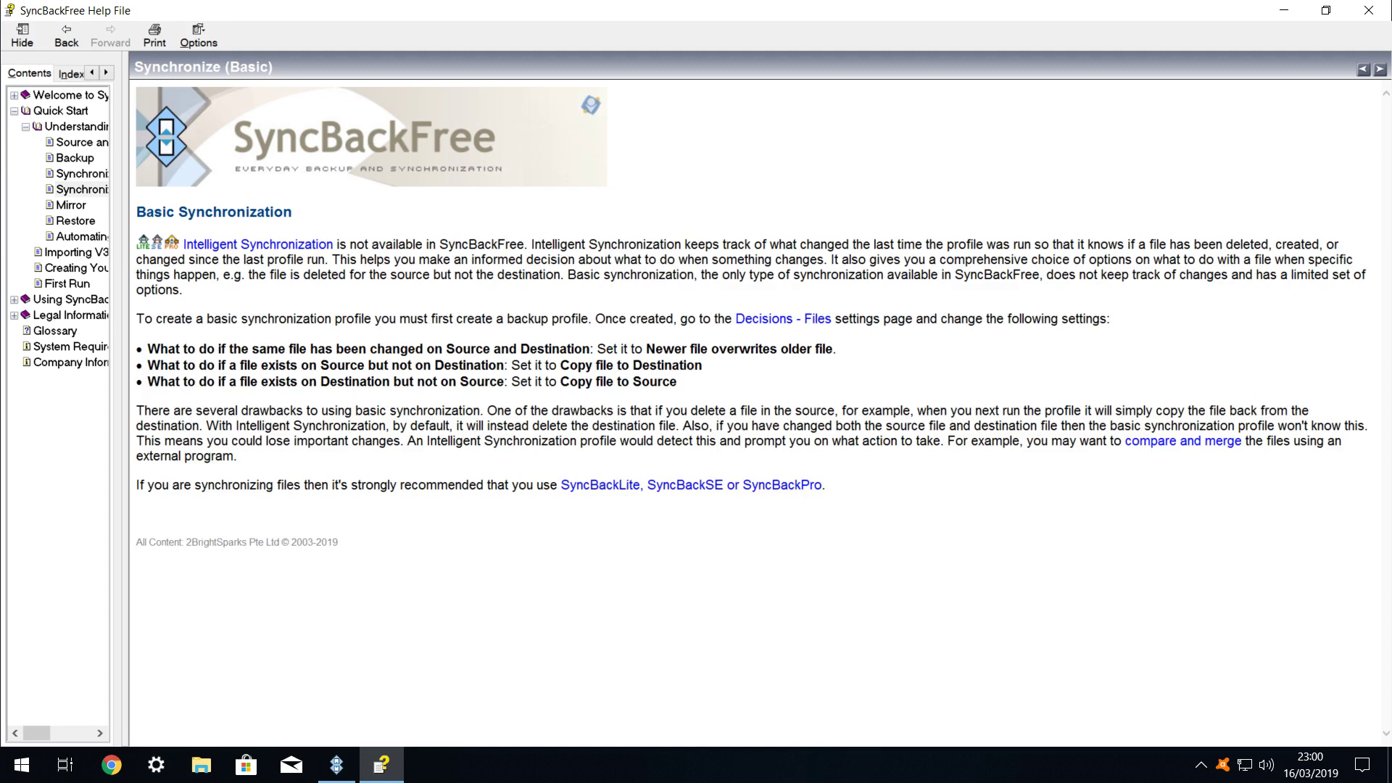
pyautogui.click(71, 204)
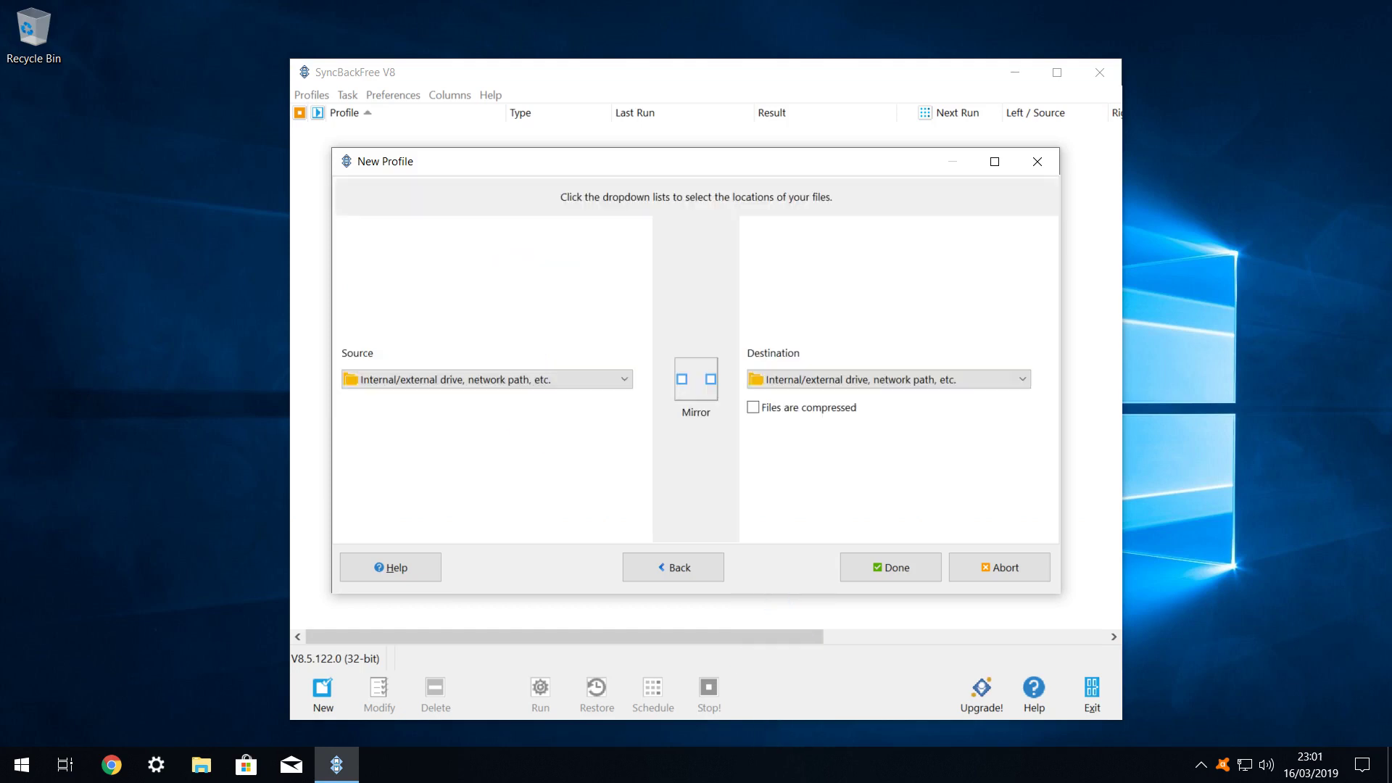
# Keep Internal/external drive as the source type, finish the wizard, and dismiss the notice
pyautogui.hotkey('alt', 'Down')
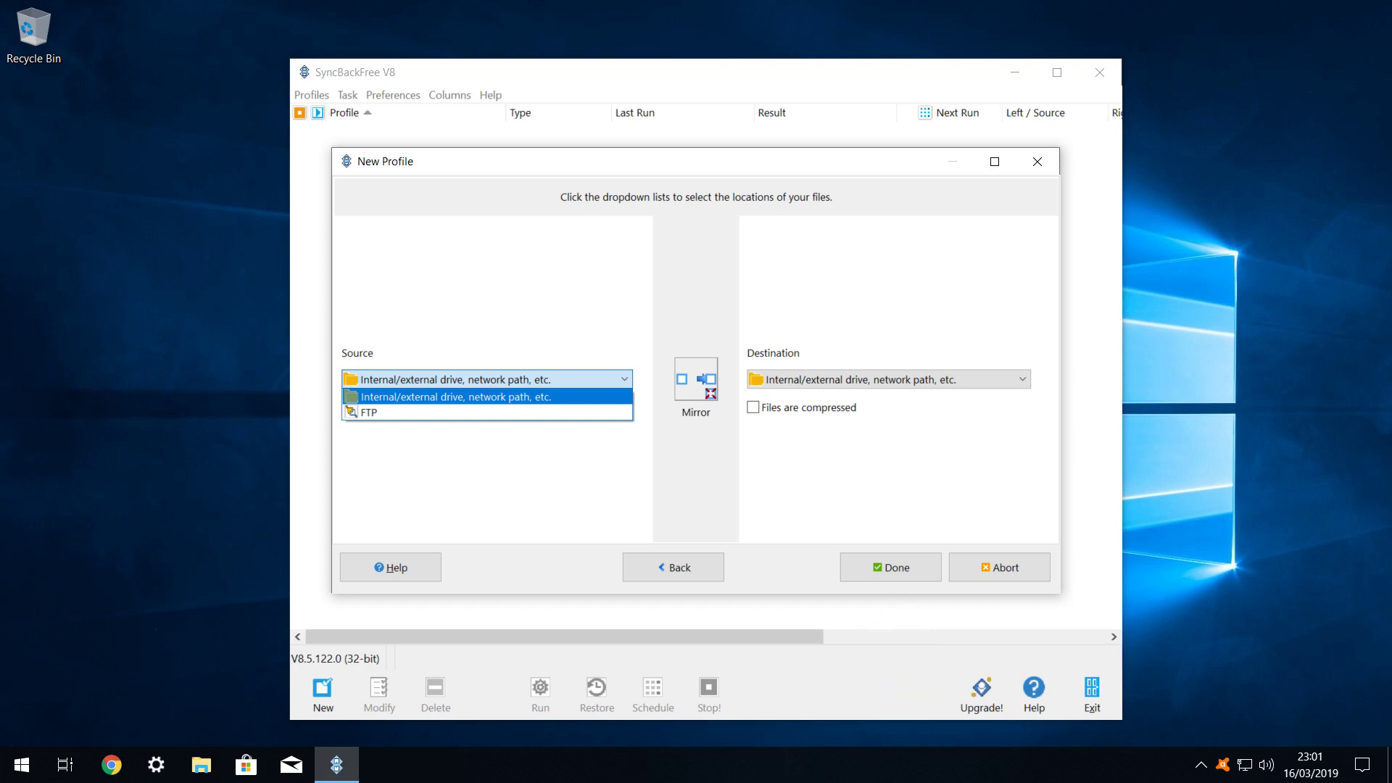
pyautogui.press('Return')
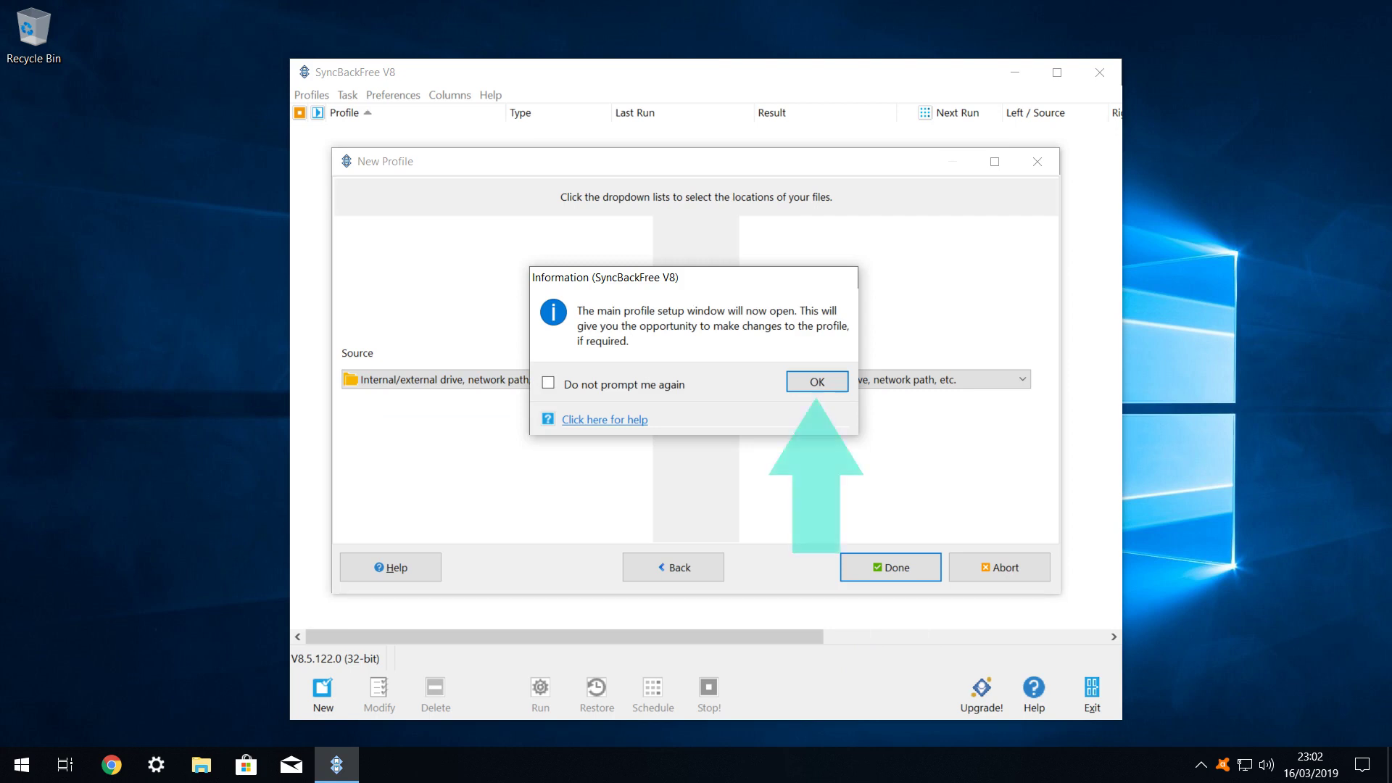
pyautogui.press('Return')
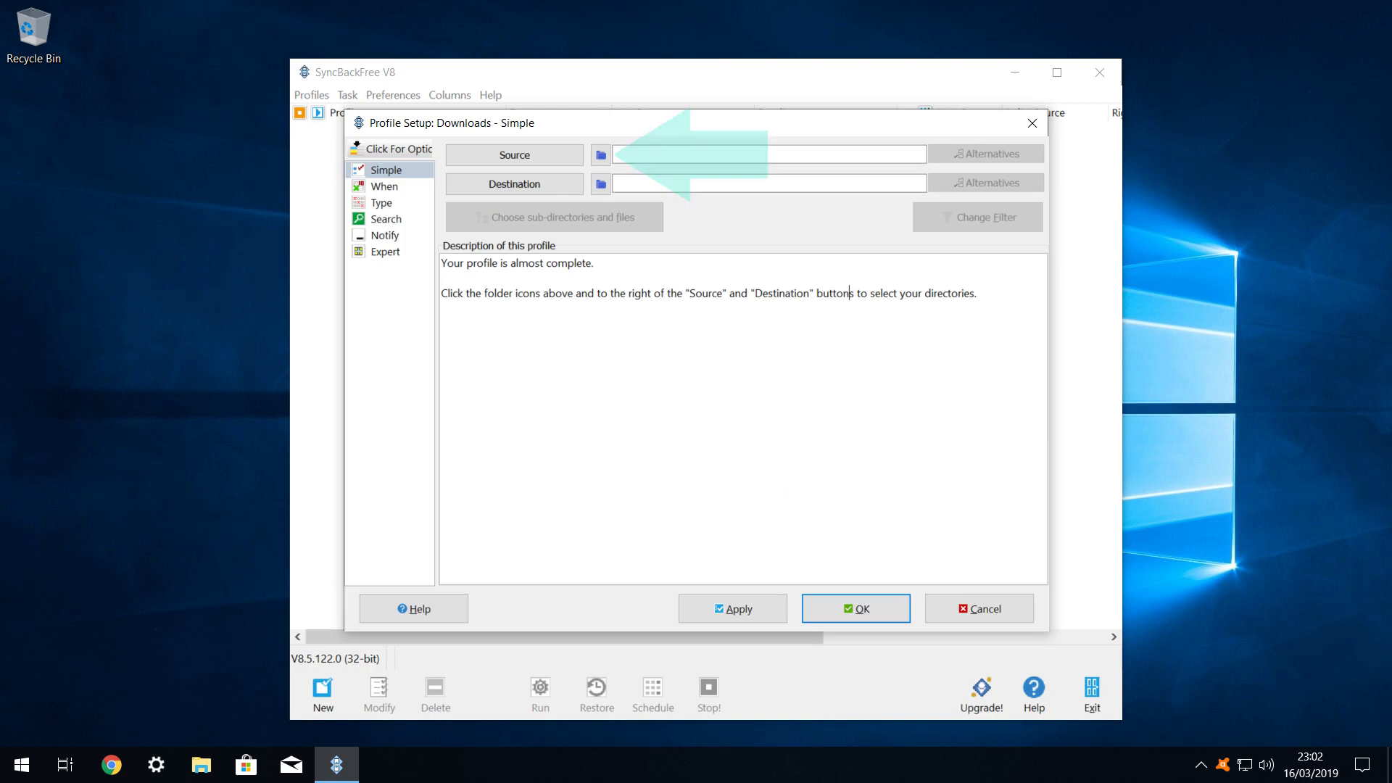
# Set the profile's Source to the Downloads folder from Quick access
pyautogui.click(600, 154)
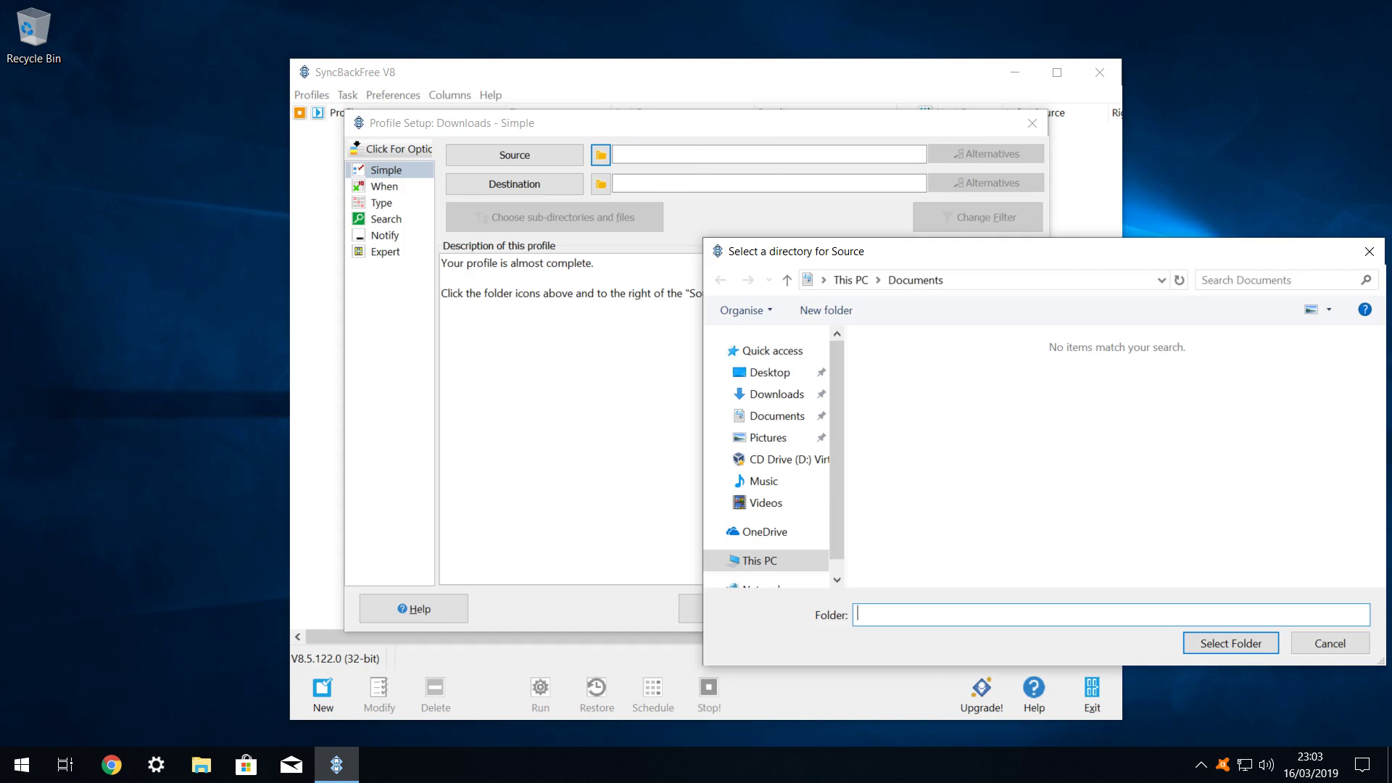
pyautogui.click(777, 394)
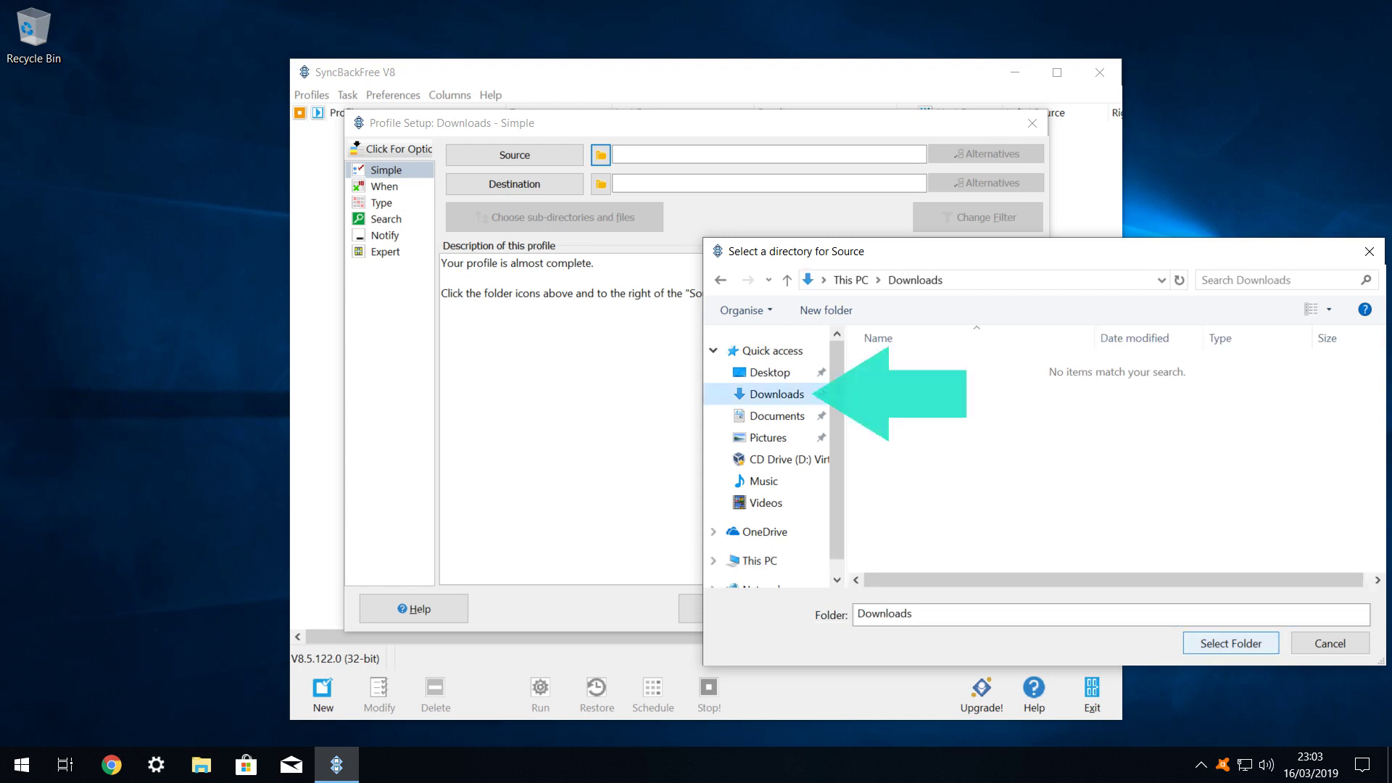
pyautogui.press('Return')
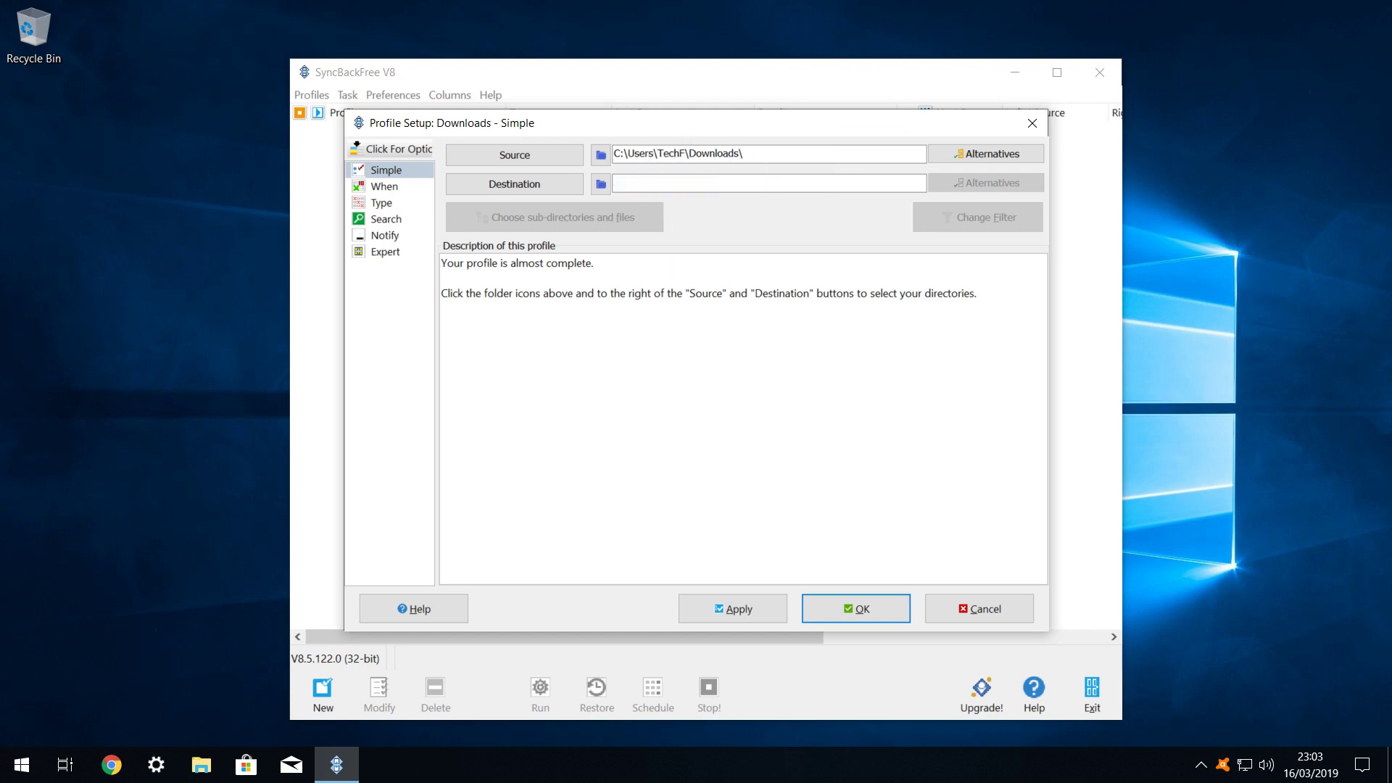
# Browse the Destination folder picker to the Backup (F:) drive
pyautogui.click(600, 183)
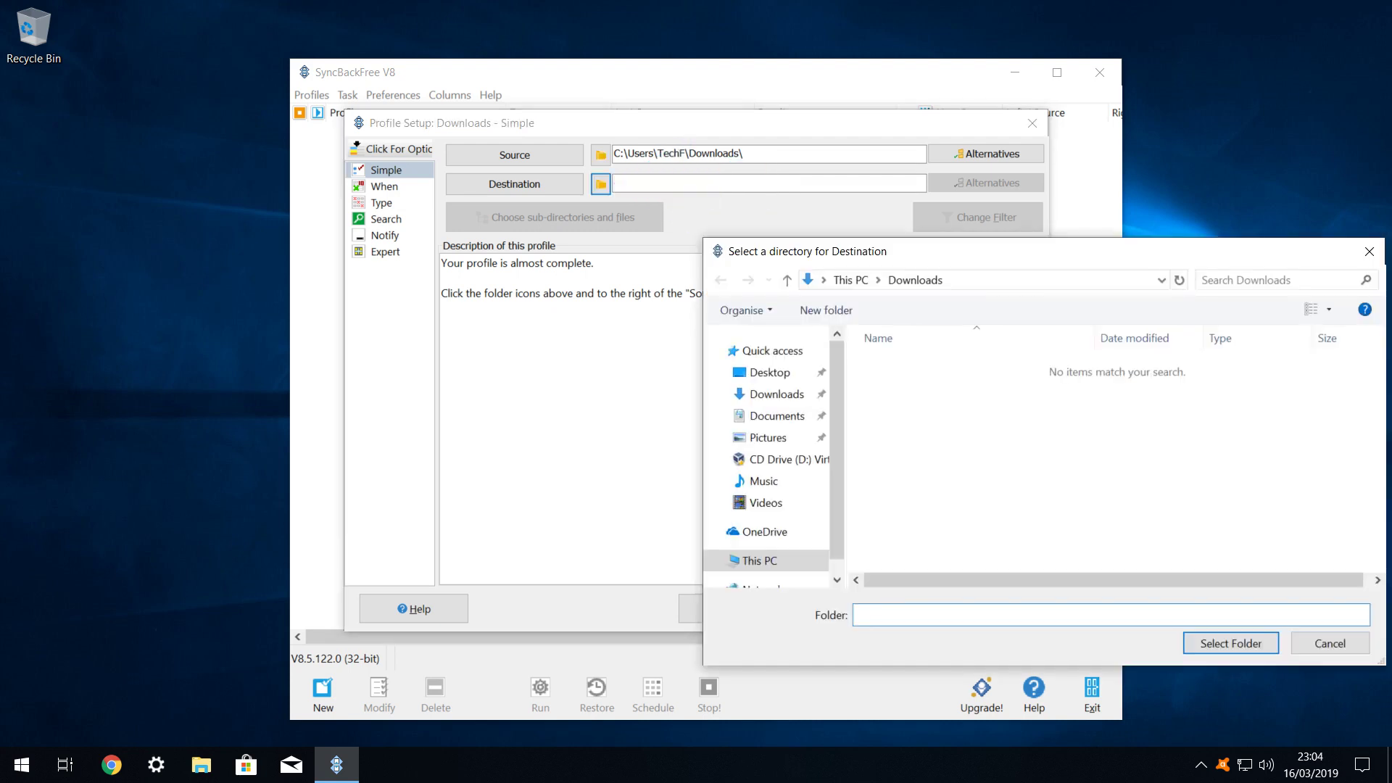
pyautogui.click(759, 561)
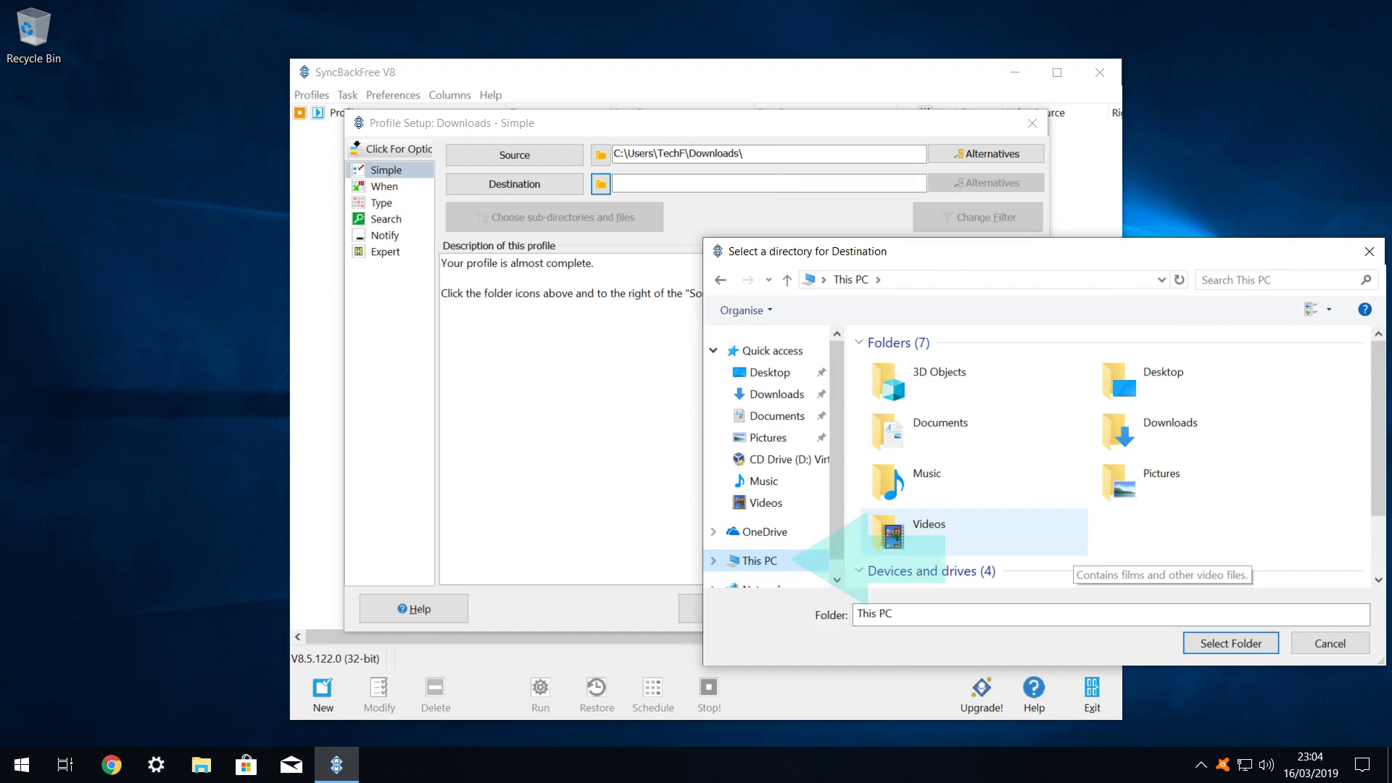
pyautogui.scroll(-2, 979, 536)
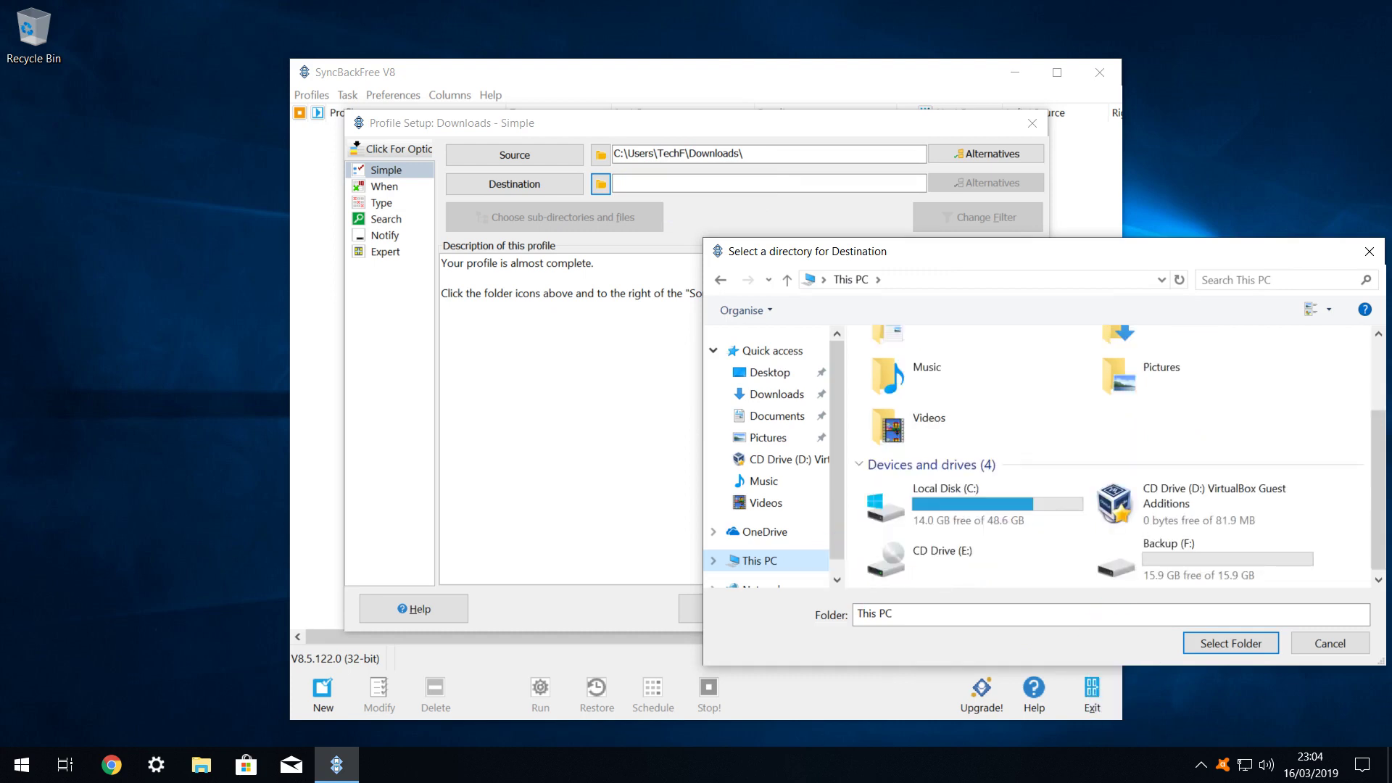
pyautogui.doubleClick(1169, 550)
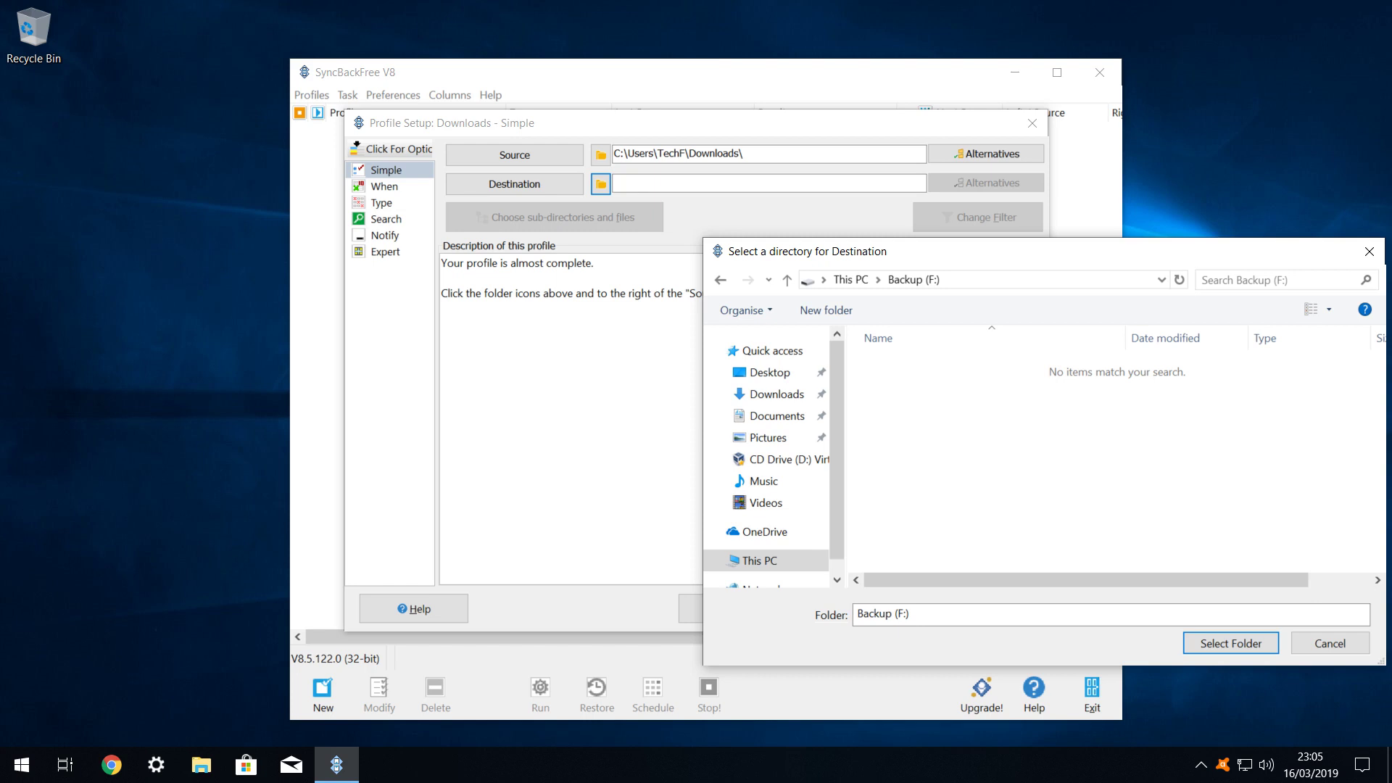
# Create a 'Downloads Backup' folder on F: and select it as the Destination
pyautogui.rightClick(980, 395)
pyautogui.moveTo(1050, 567)
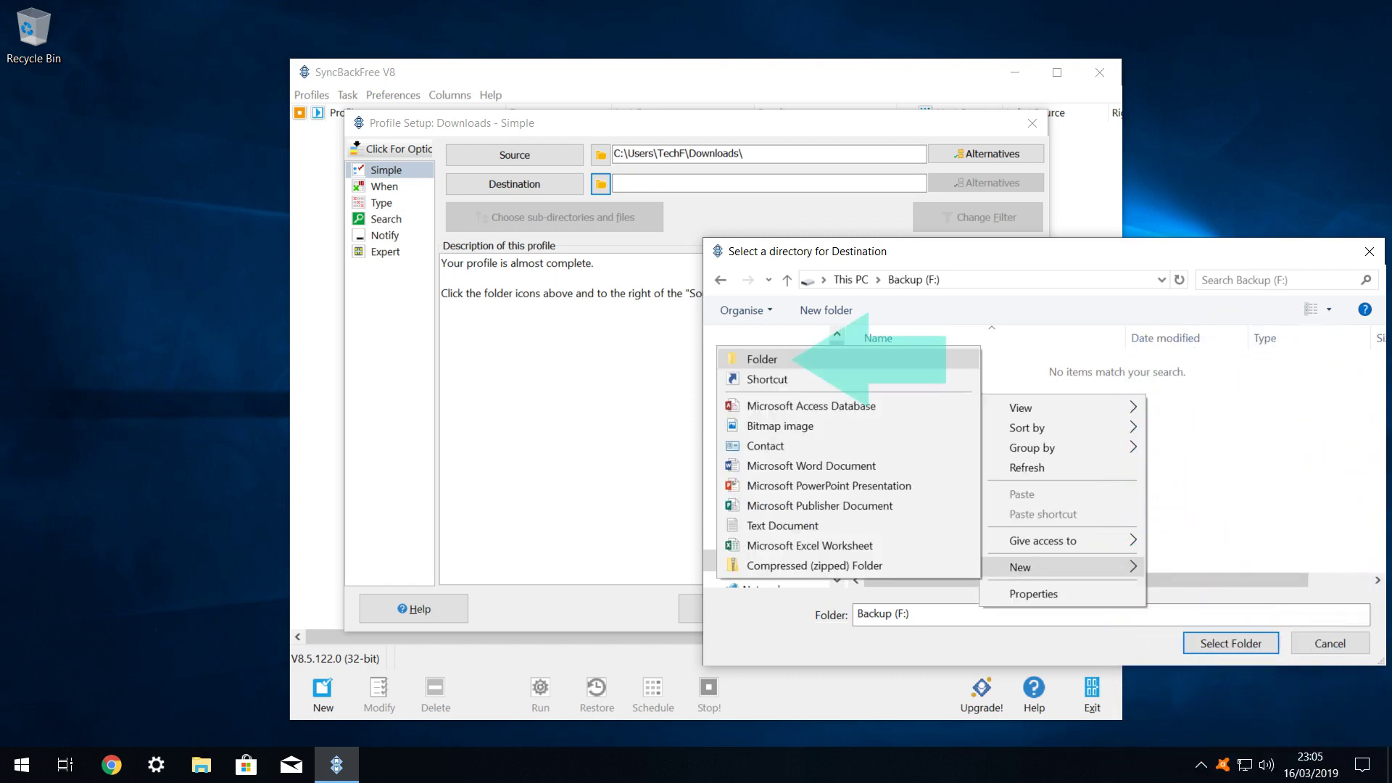
pyautogui.press('Return')
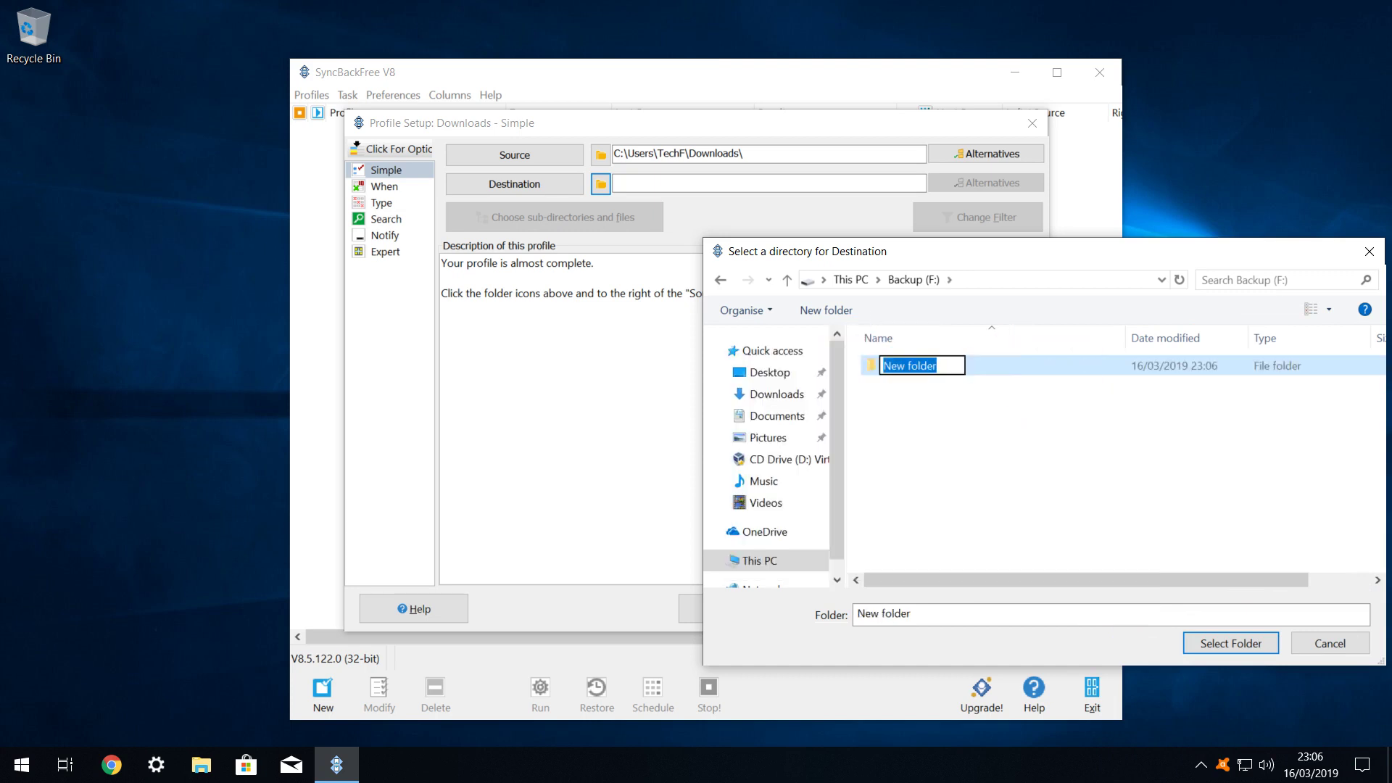
pyautogui.write('Downloads Backup')
pyautogui.press('Return')
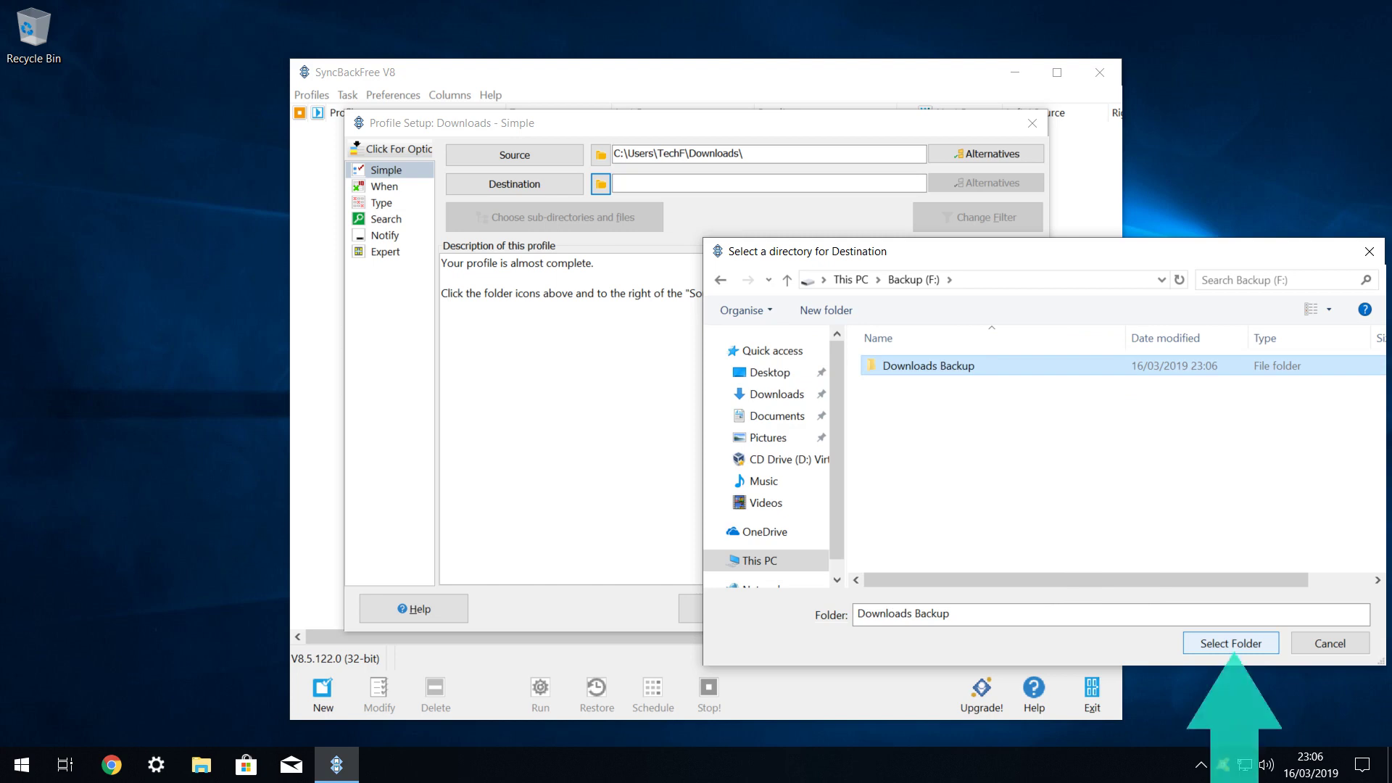
pyautogui.click(1230, 643)
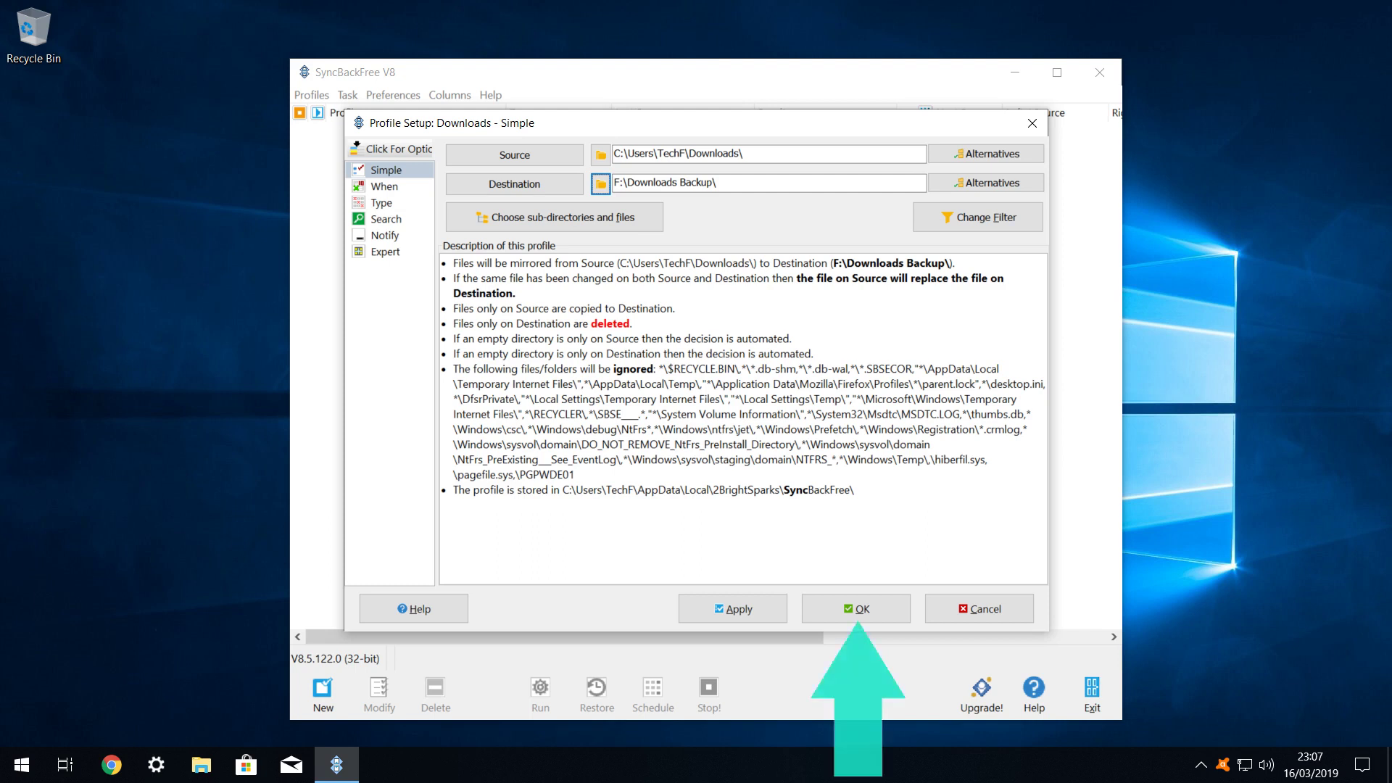
# Save the Downloads profile and acknowledge the destination-file deletion warning
pyautogui.click(856, 608)
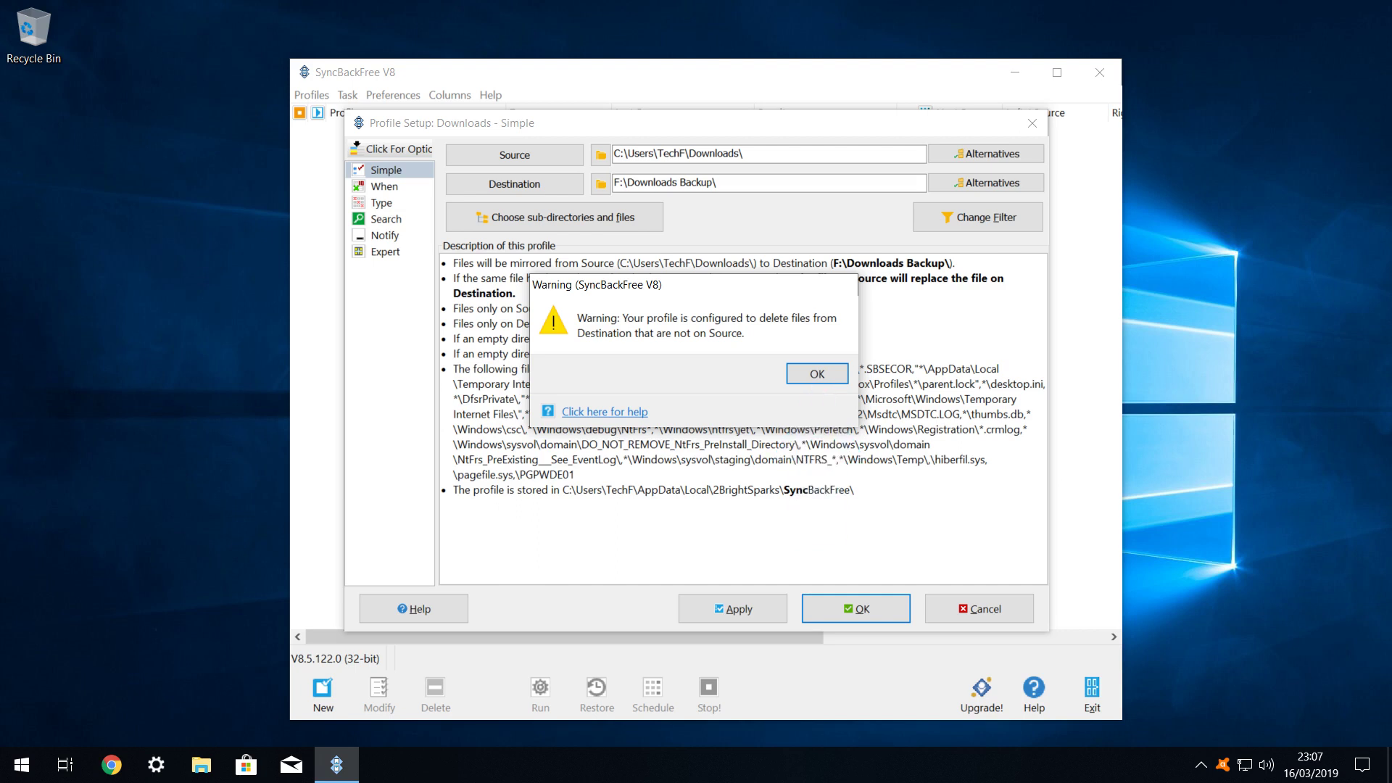
pyautogui.press('Return')
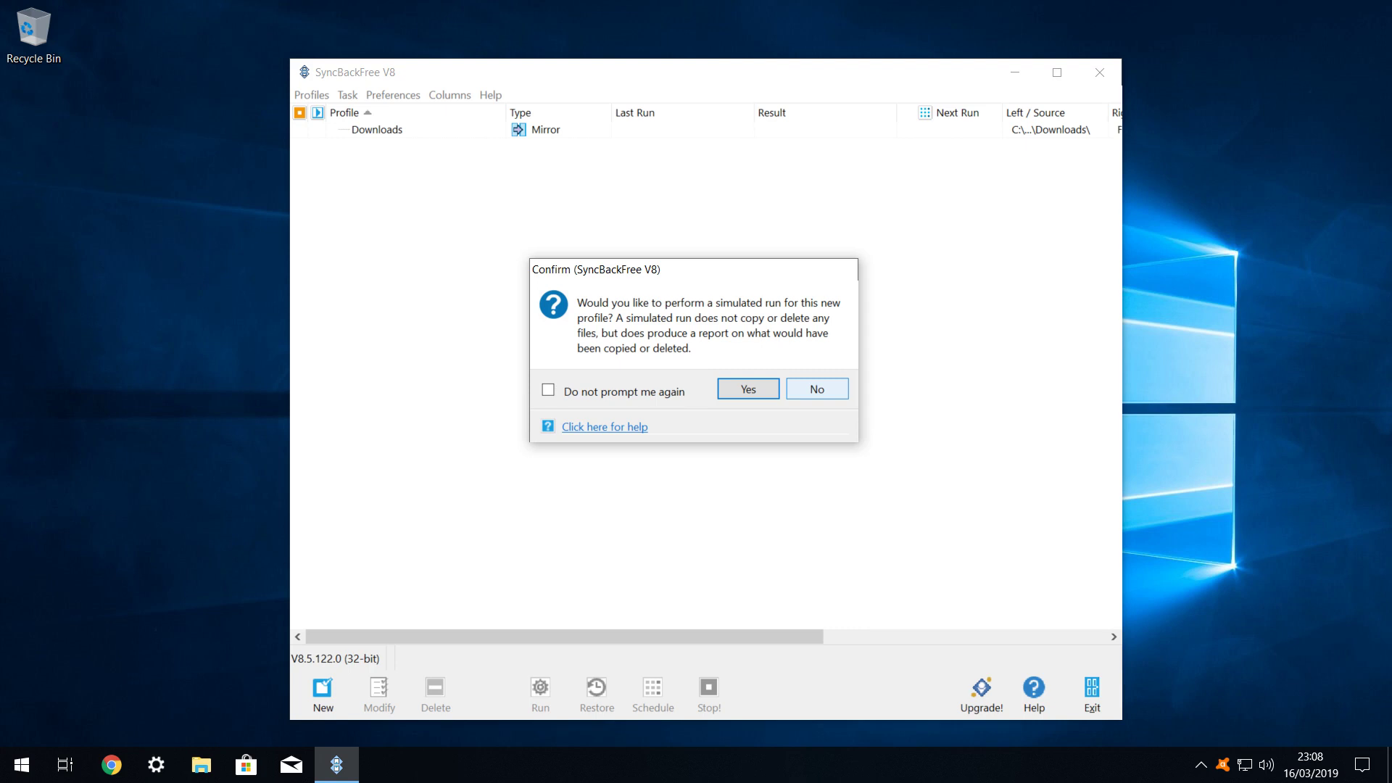
# Simulate the Downloads profile, then run it for real, copying 3 files (122.44MB)
pyautogui.press('Return')
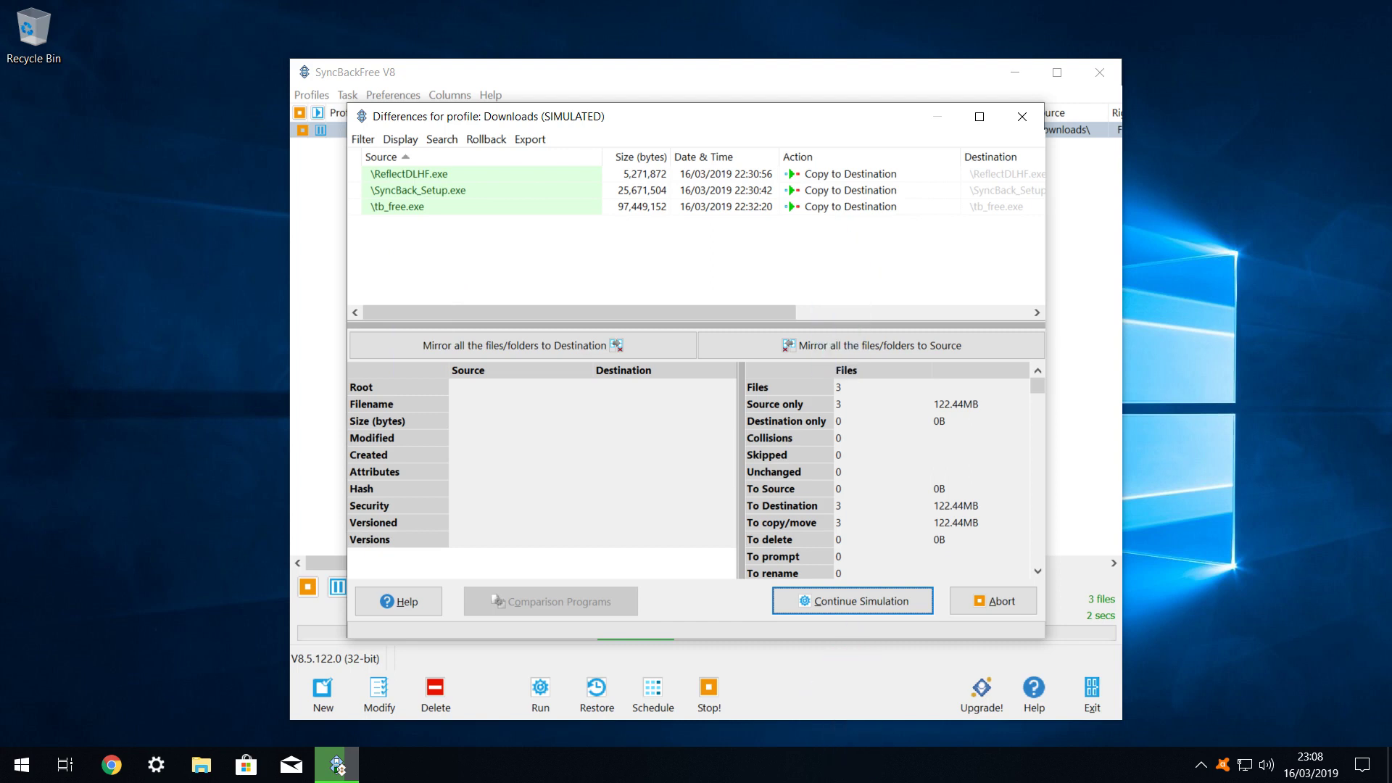
pyautogui.press('Return')
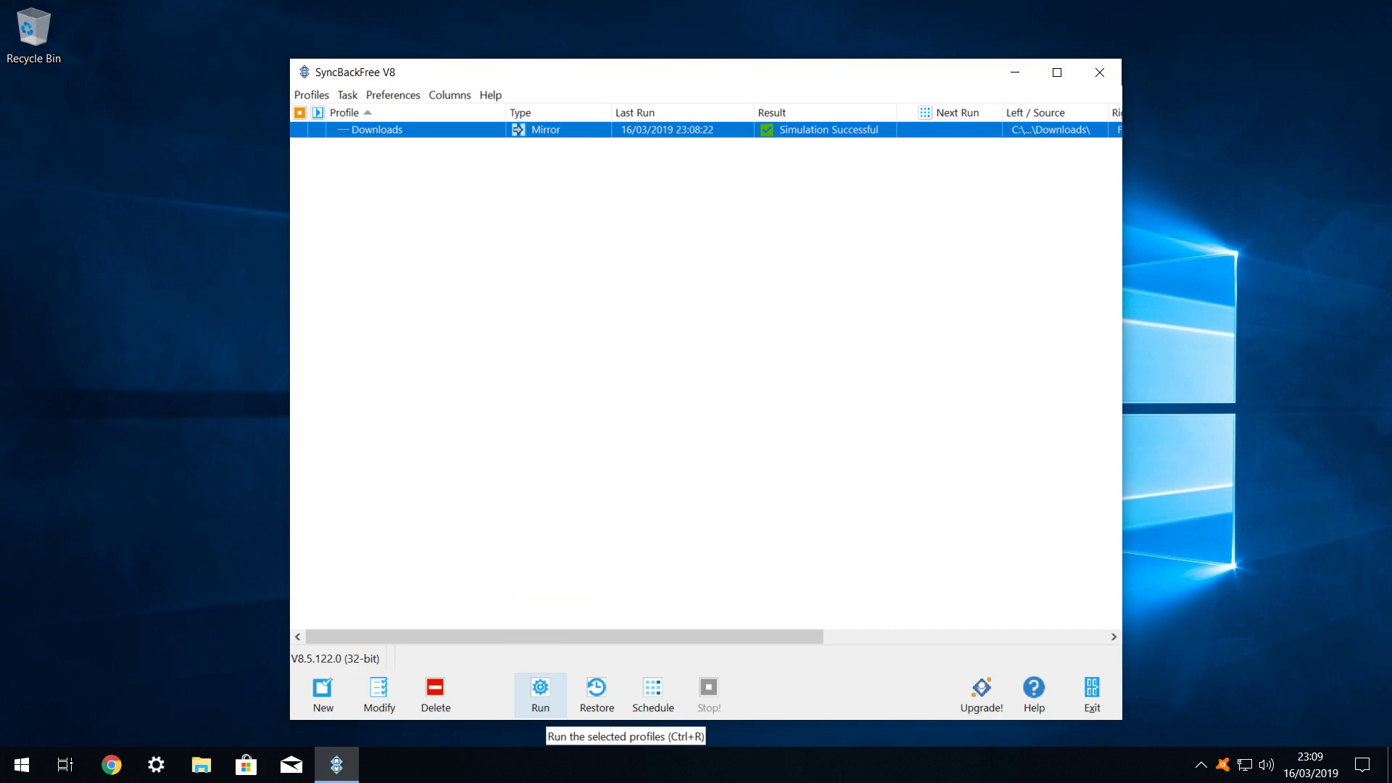
pyautogui.click(540, 692)
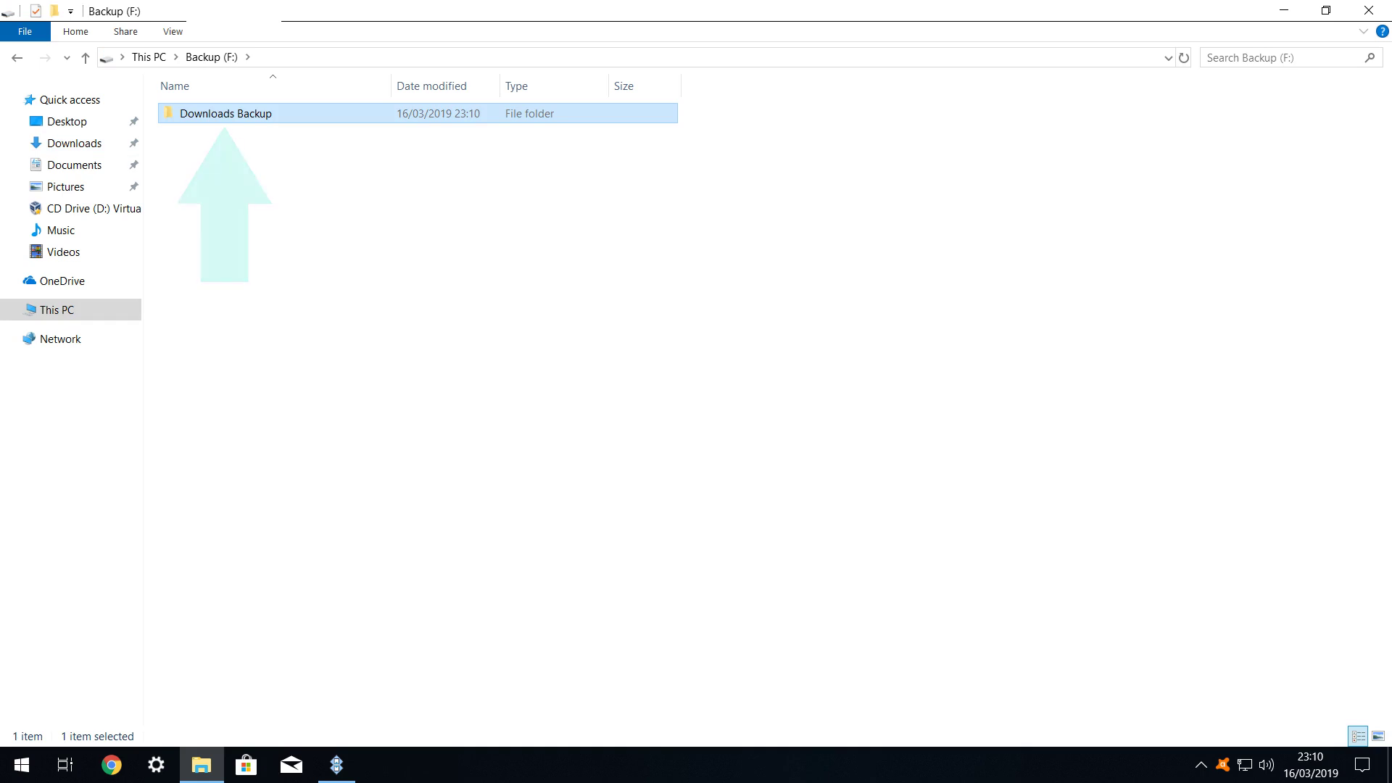
# Open Downloads Backup, then delete SyncBack_Setup from the source Downloads folder
pyautogui.press('Return')
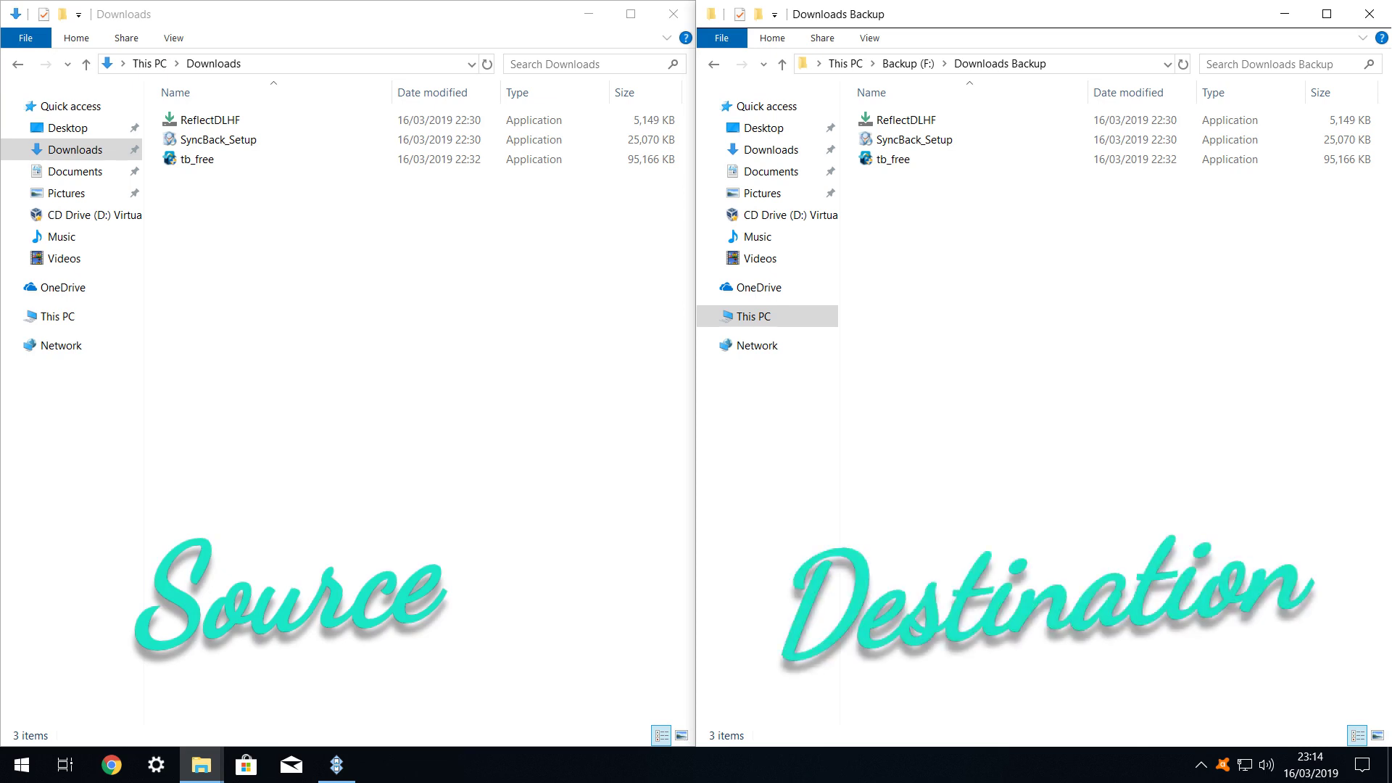
pyautogui.rightClick(305, 139)
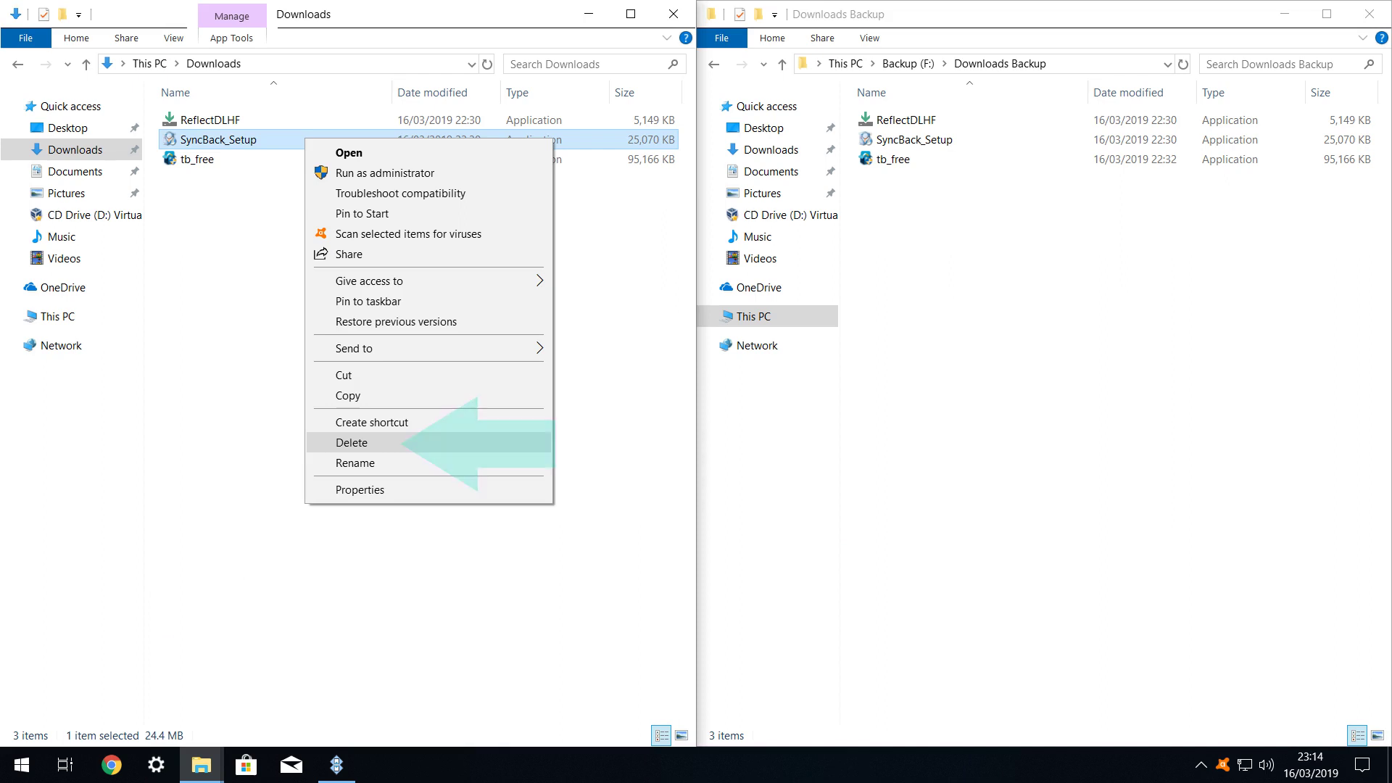
pyautogui.press('Return')
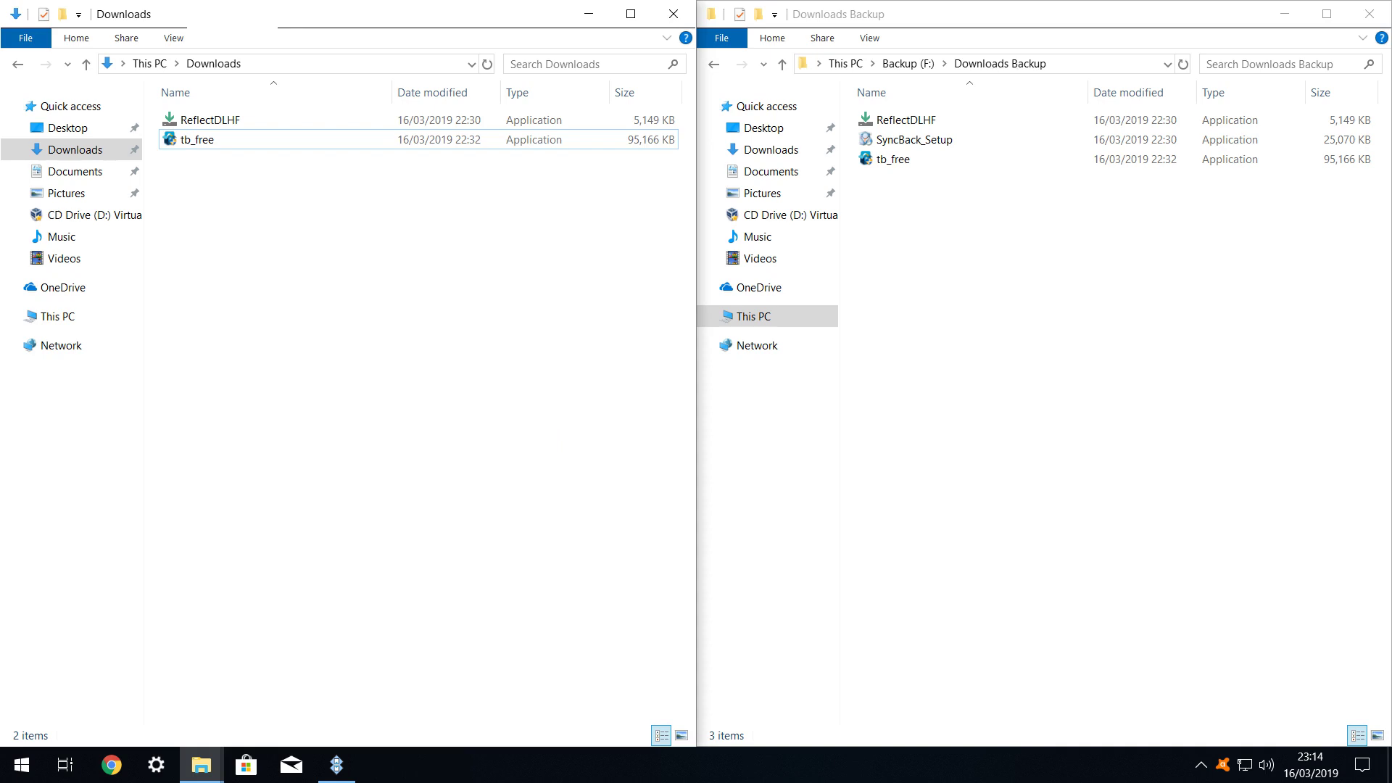
# Rerun the Downloads mirror in SyncBackFree, confirming deletion of SyncBack_Setup from the backup
pyautogui.click(336, 765)
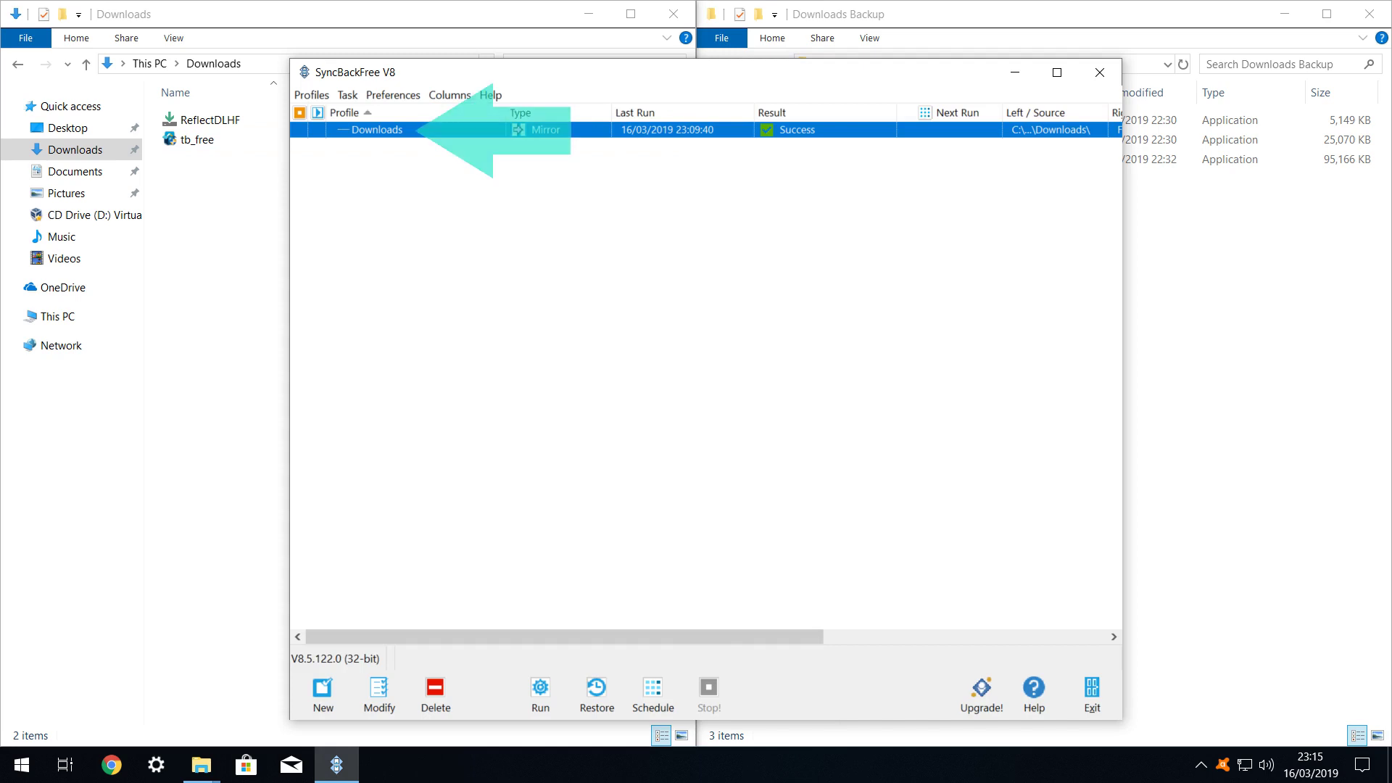
pyautogui.hotkey('ctrl', 'r')
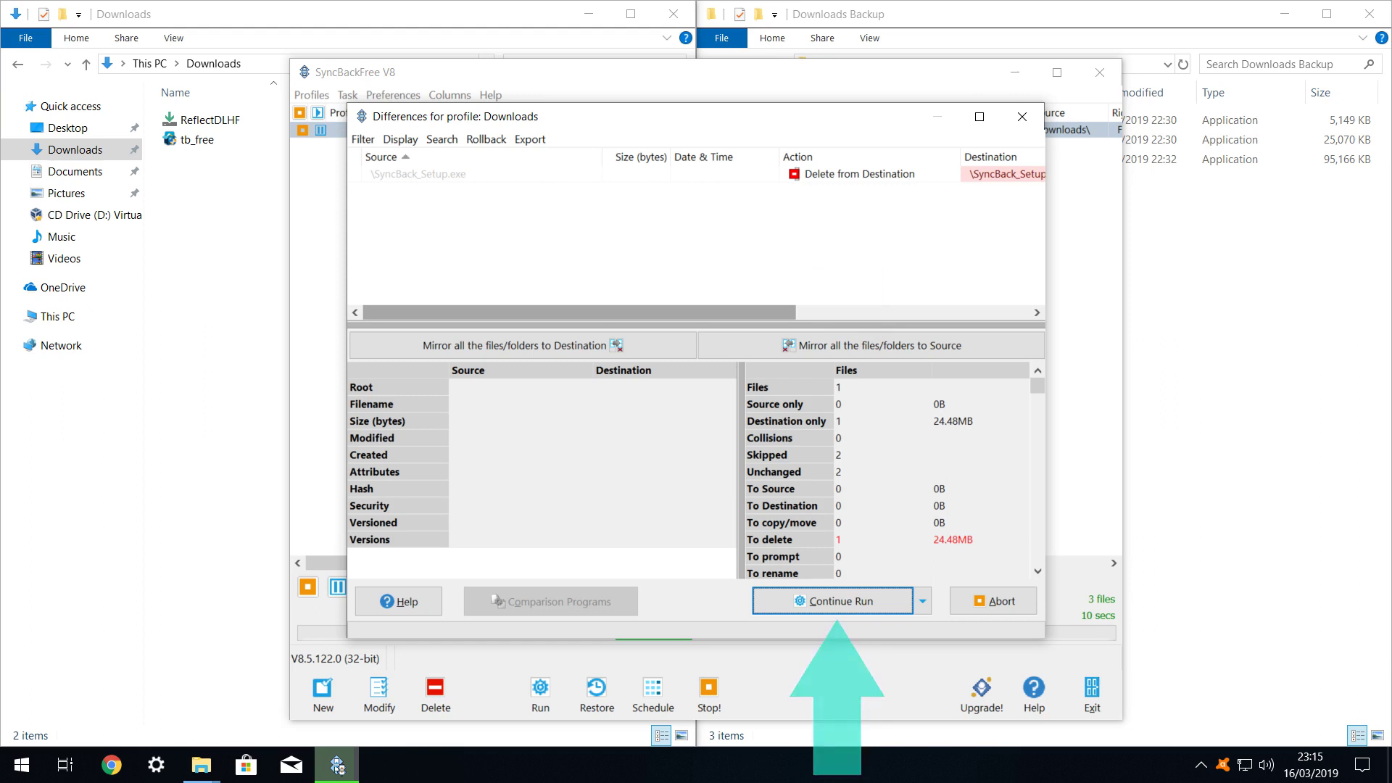
pyautogui.press('Return')
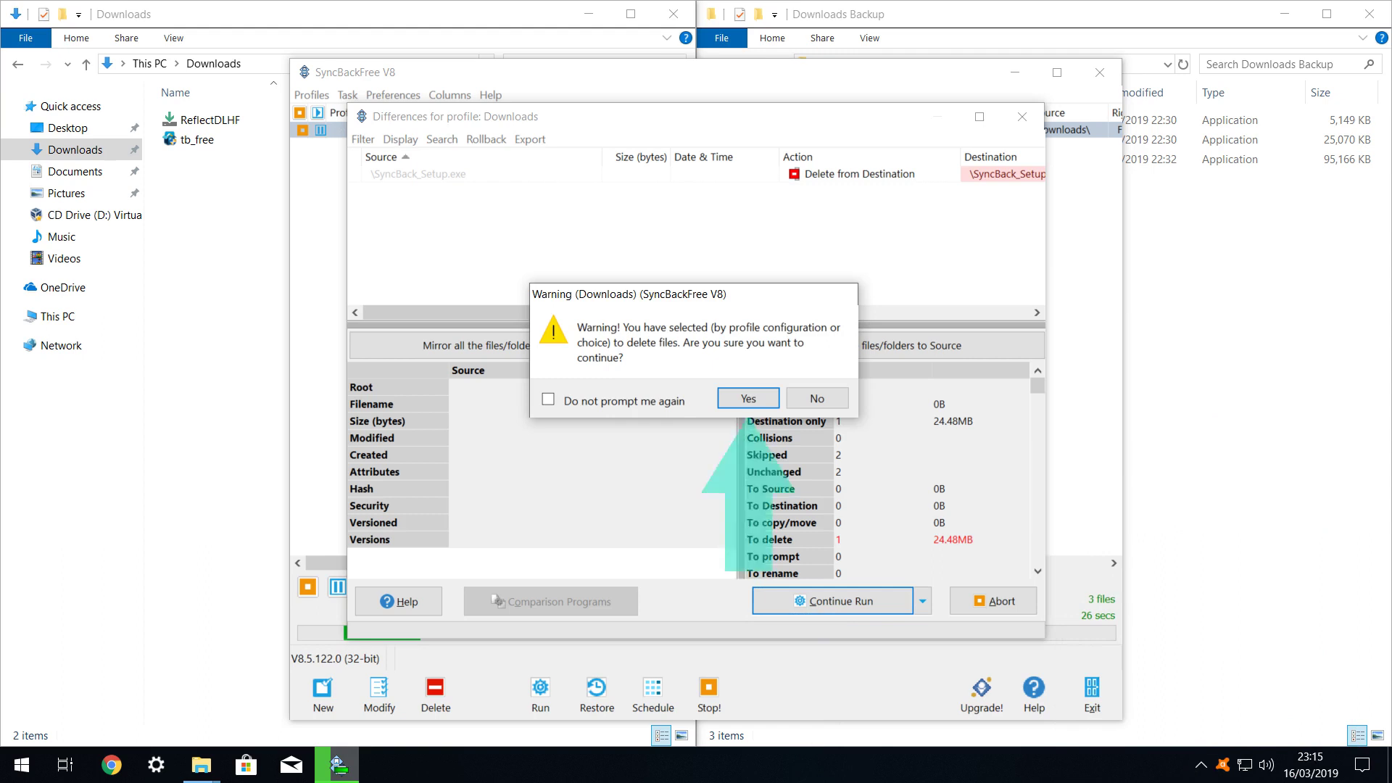
pyautogui.press('Return')
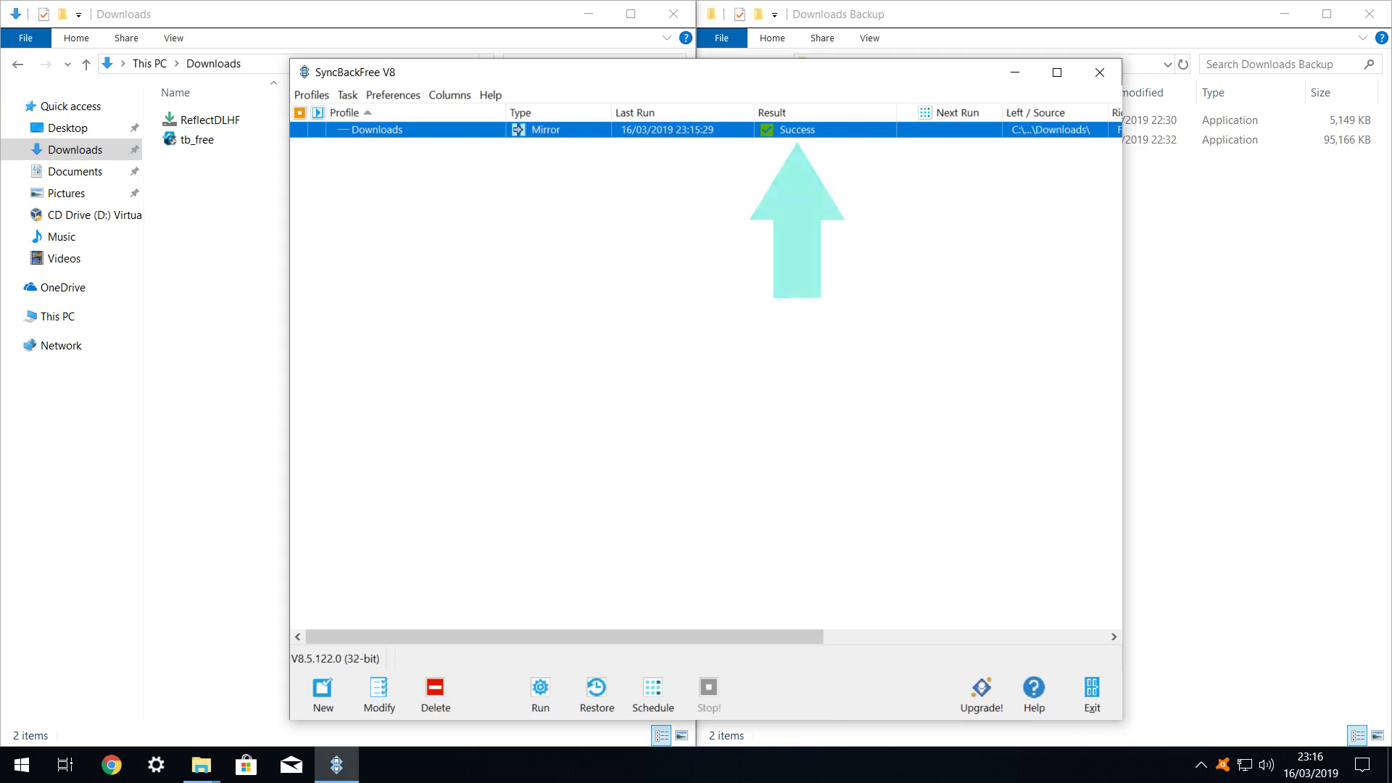
# Close SyncBackFree and delete tb_free from the Downloads Backup folder
pyautogui.hotkey('alt', 'F4')
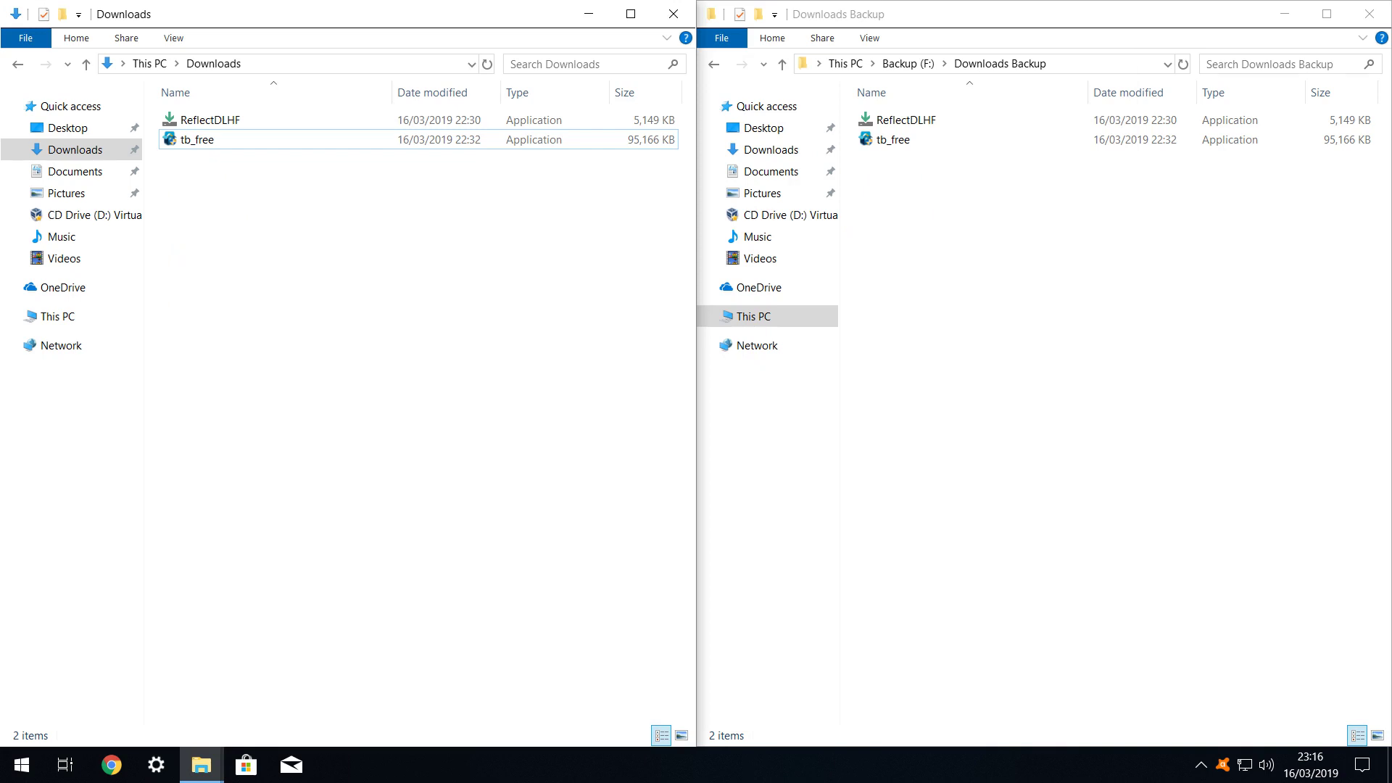
pyautogui.rightClick(925, 143)
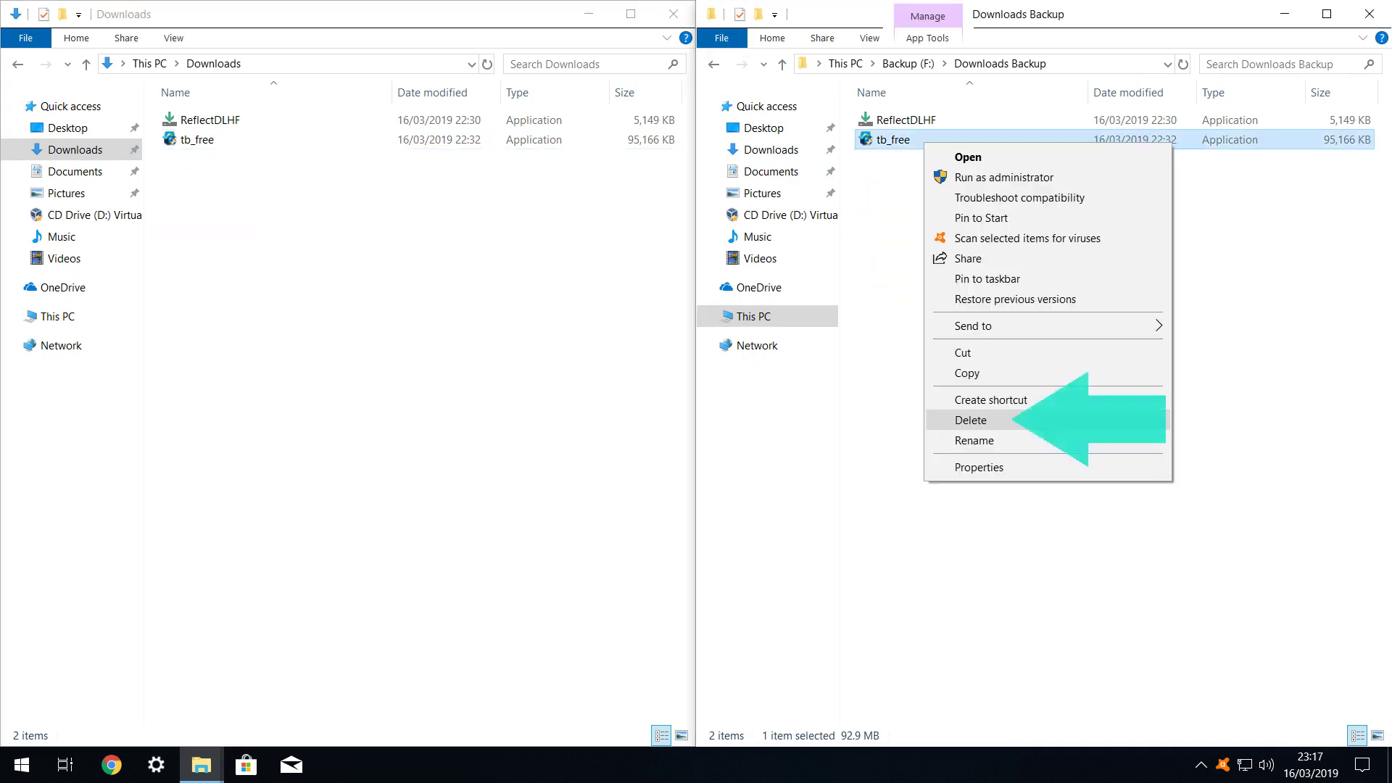
pyautogui.press('Return')
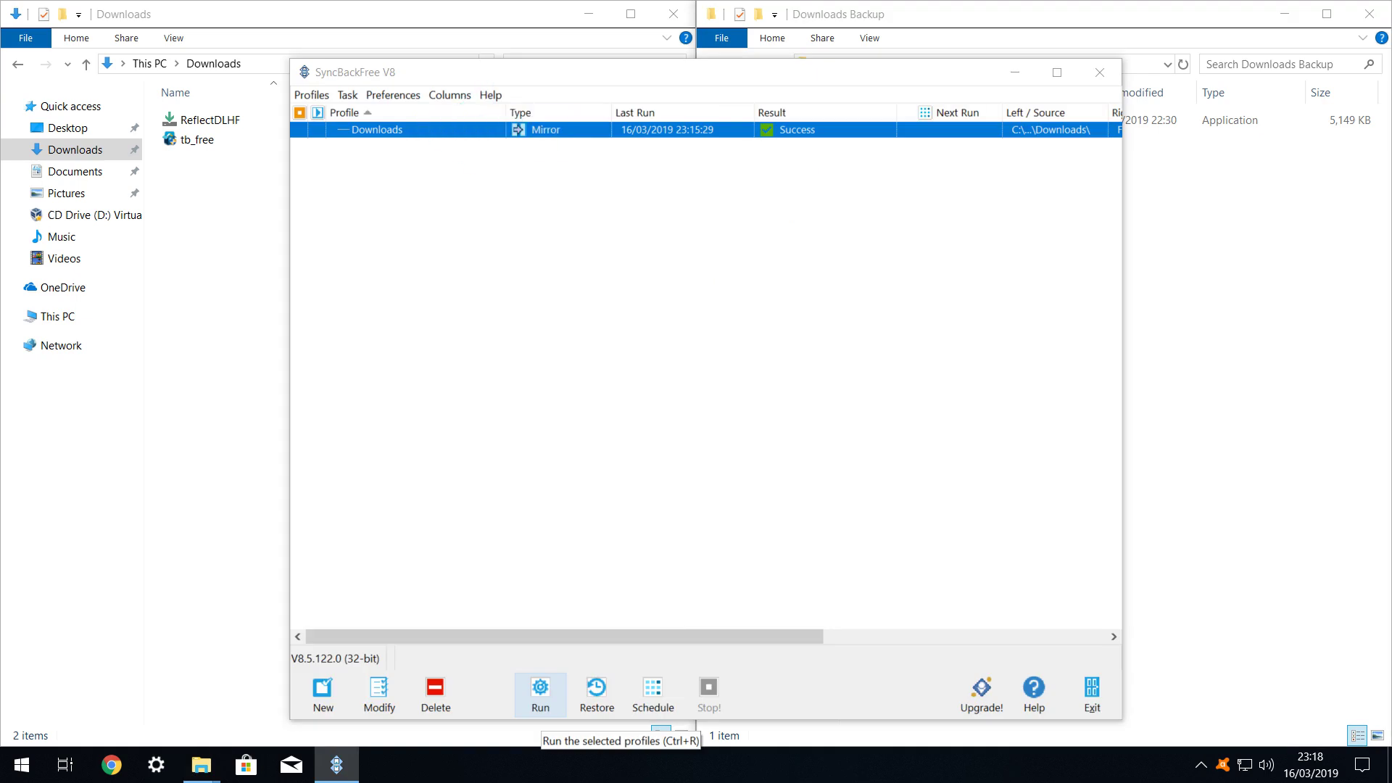
# Rerun the Downloads profile and continue past the Differences window to copy tb_free back
pyautogui.click(540, 693)
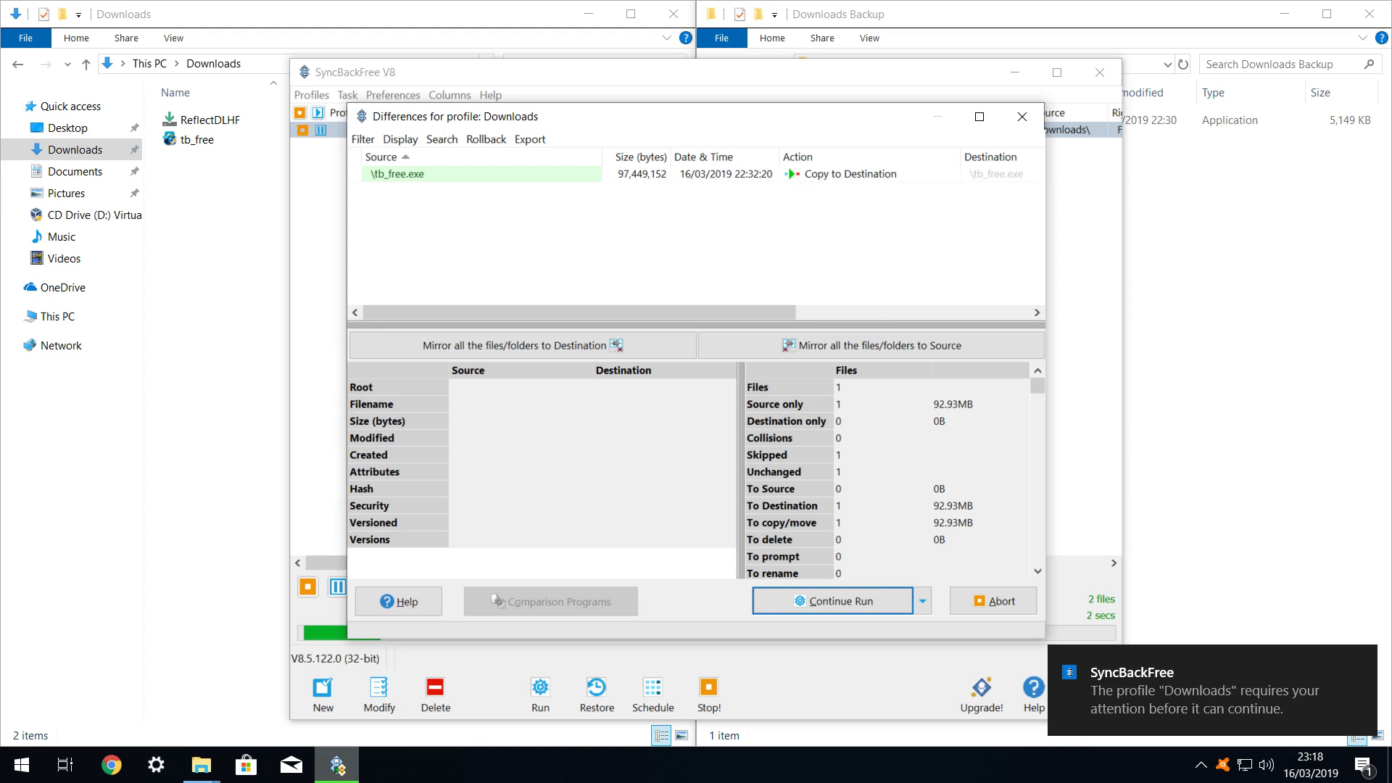
pyautogui.press('Return')
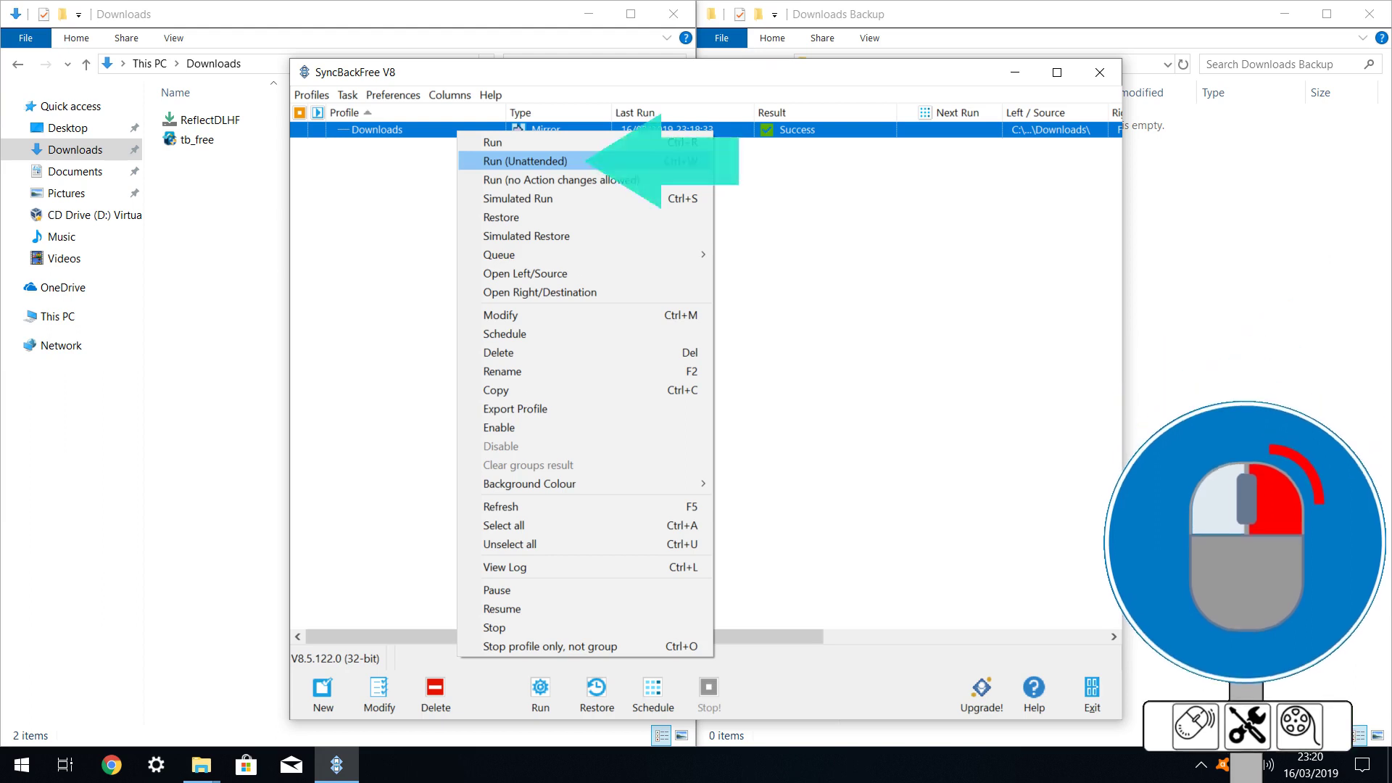
# Run the Downloads profile unattended, finishing with Success at 23:20:38
pyautogui.press('Return')
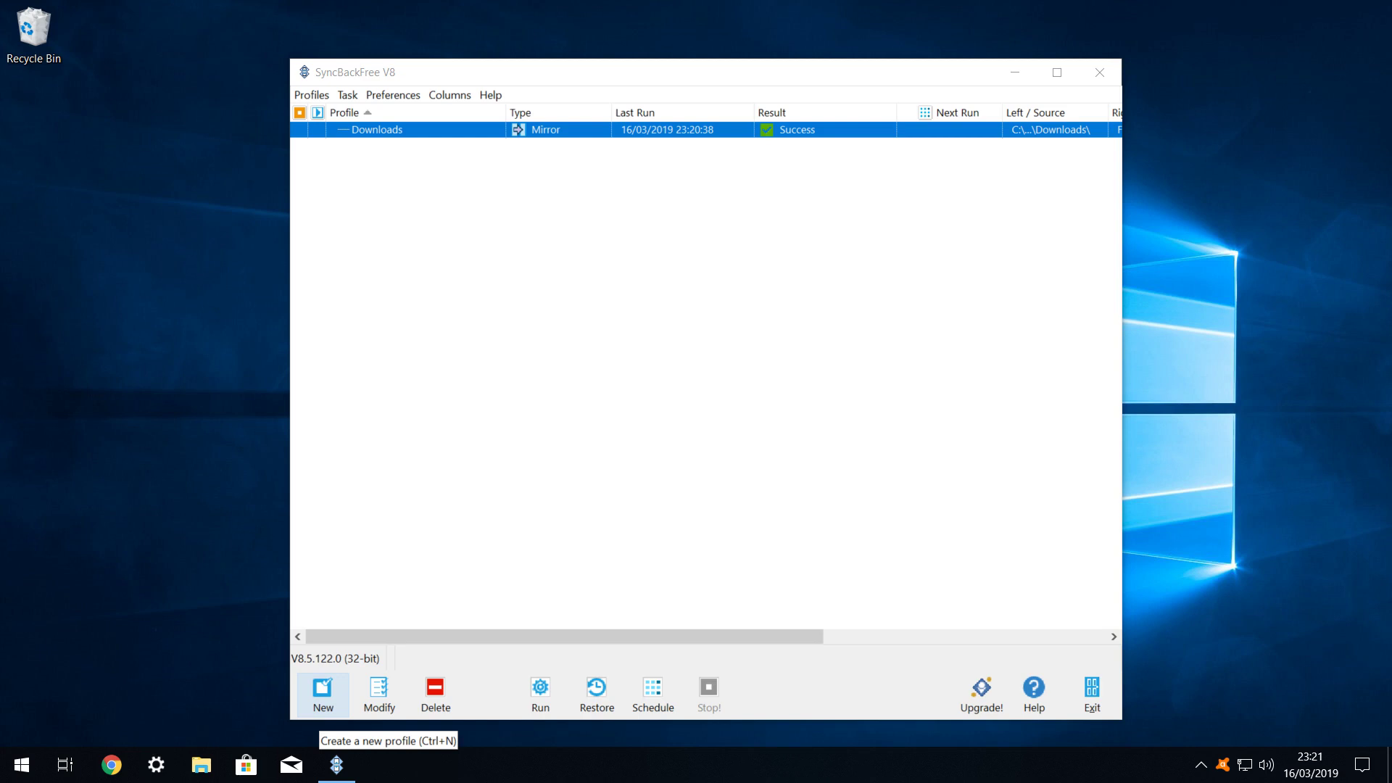
# Create a new Mirror profile named 'Documents' and open its setup window
pyautogui.click(323, 692)
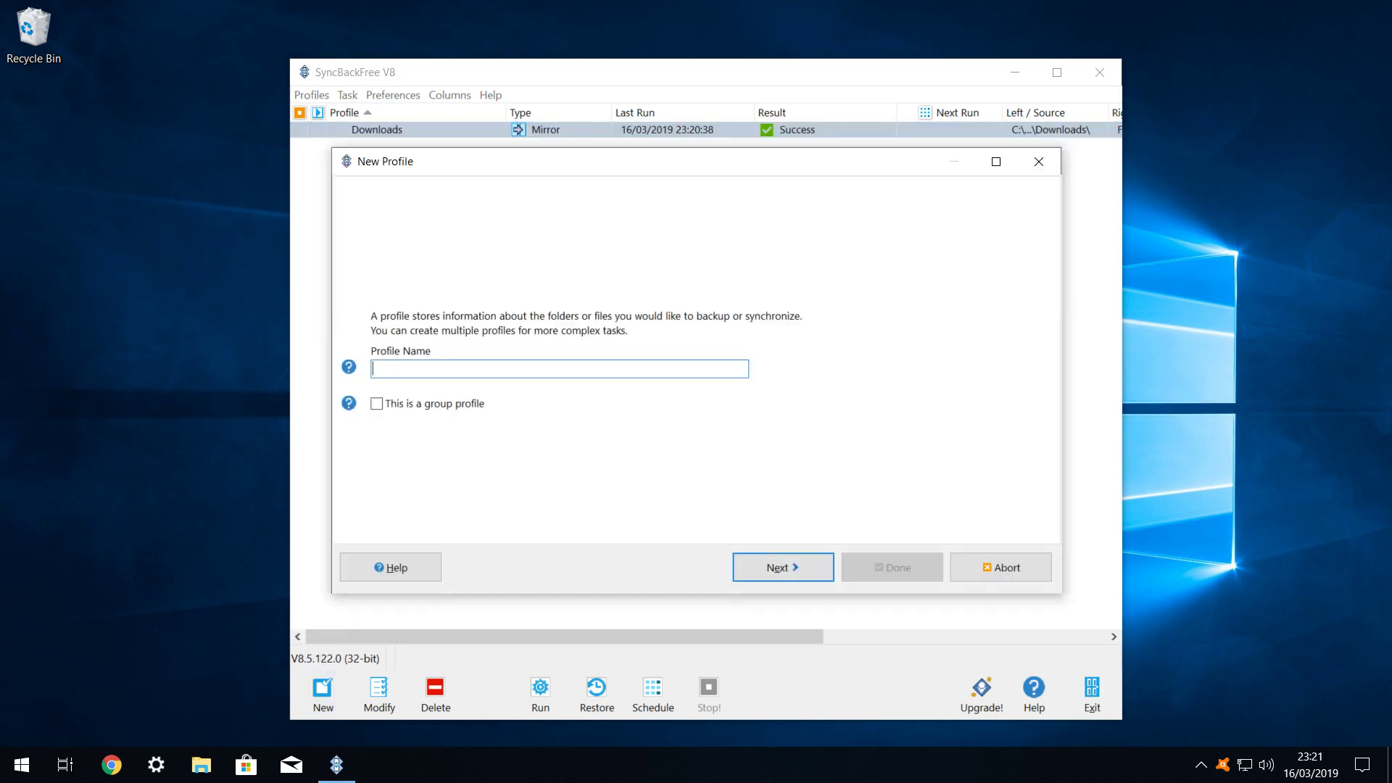
pyautogui.write('Documents')
pyautogui.press('Return')
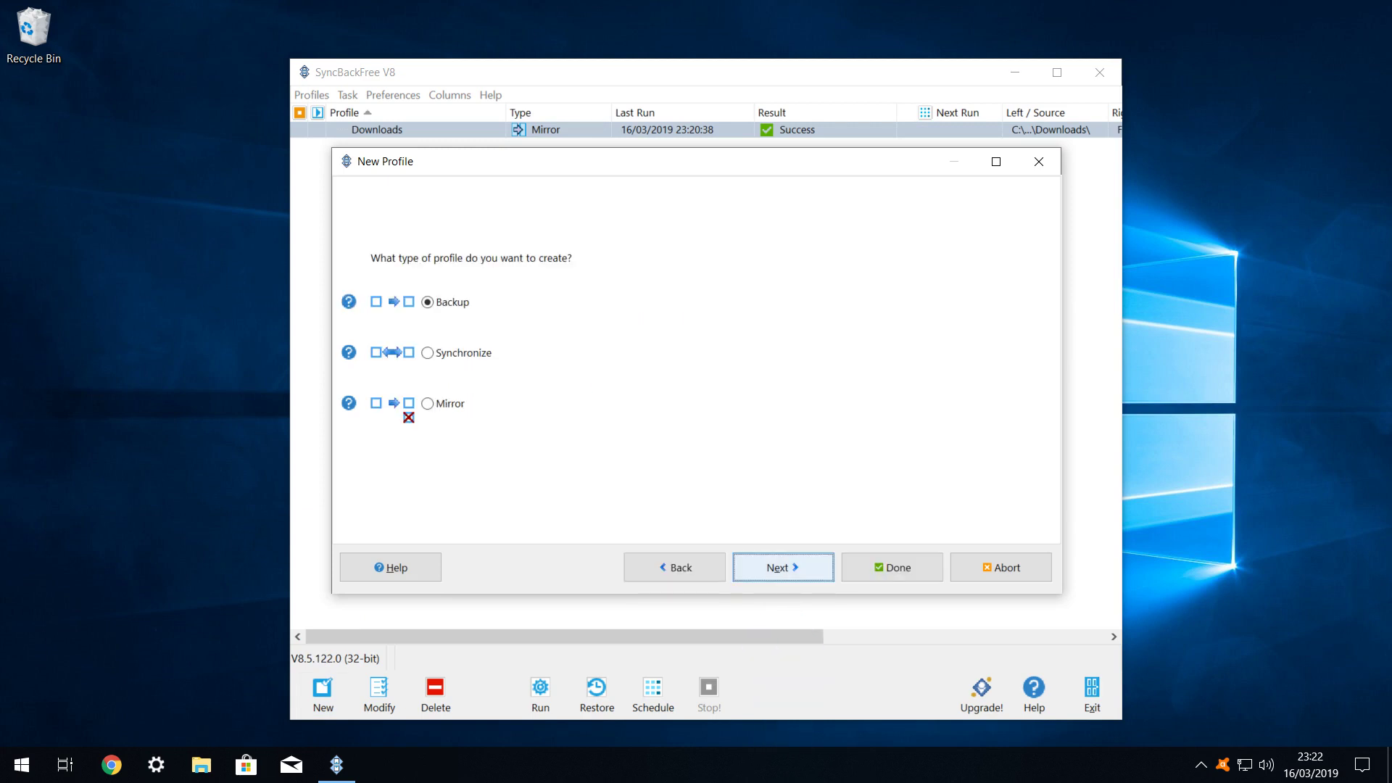
pyautogui.click(428, 403)
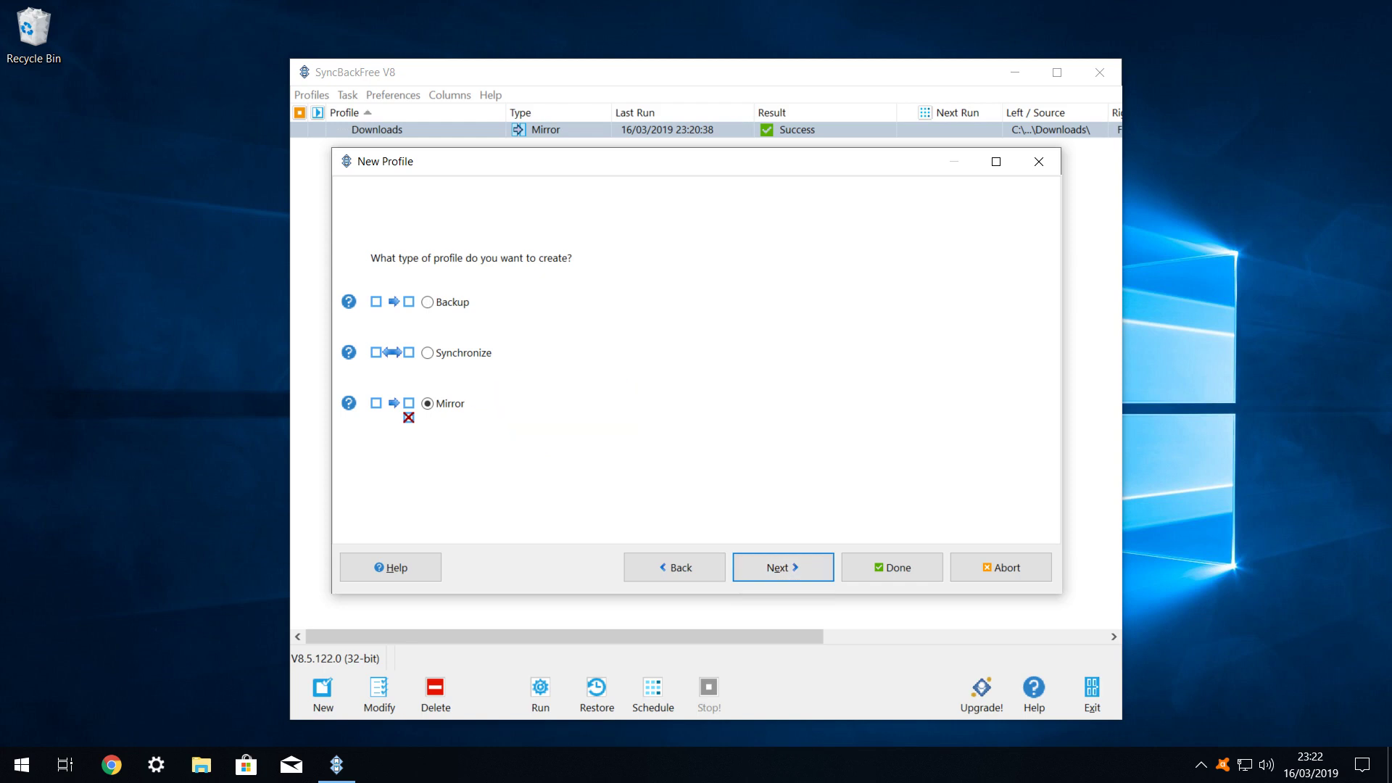
pyautogui.press('Return')
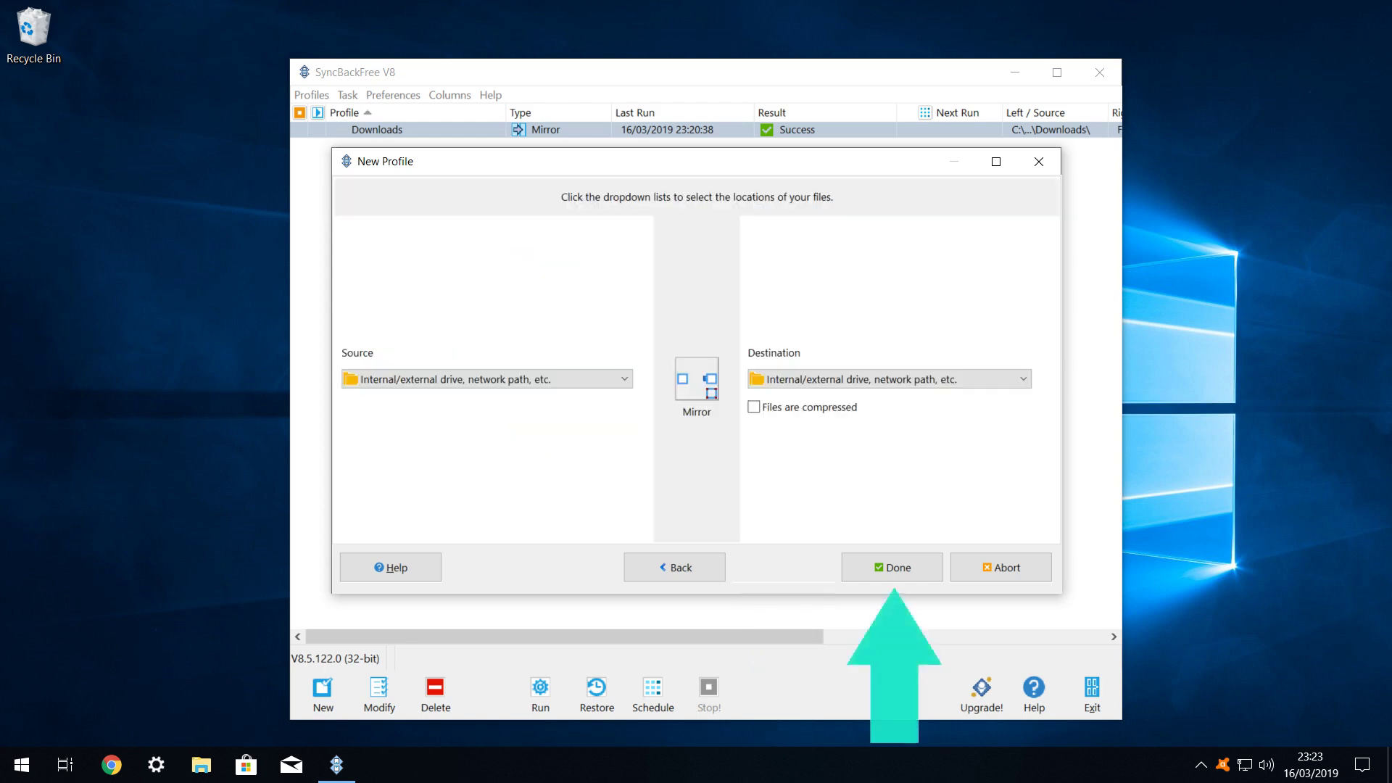
pyautogui.press('Return')
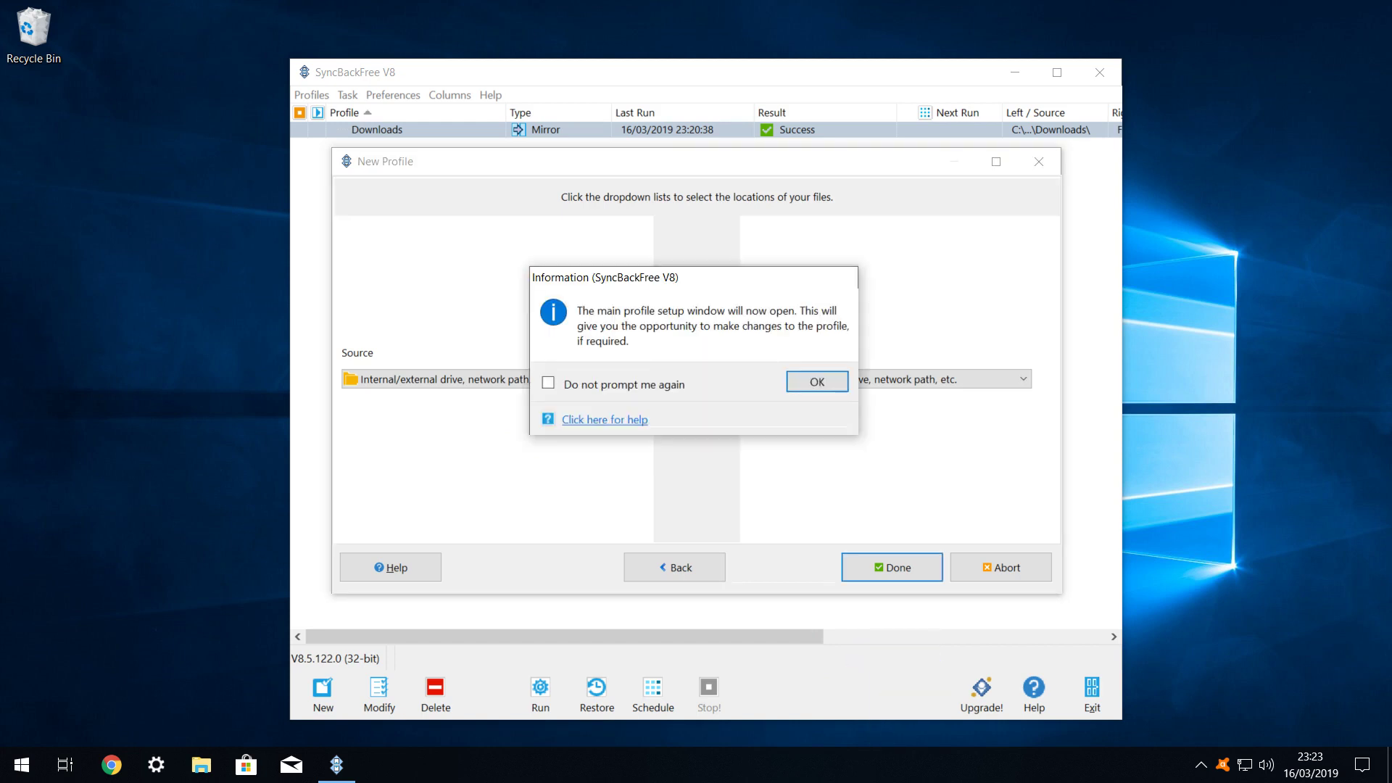
pyautogui.press('Return')
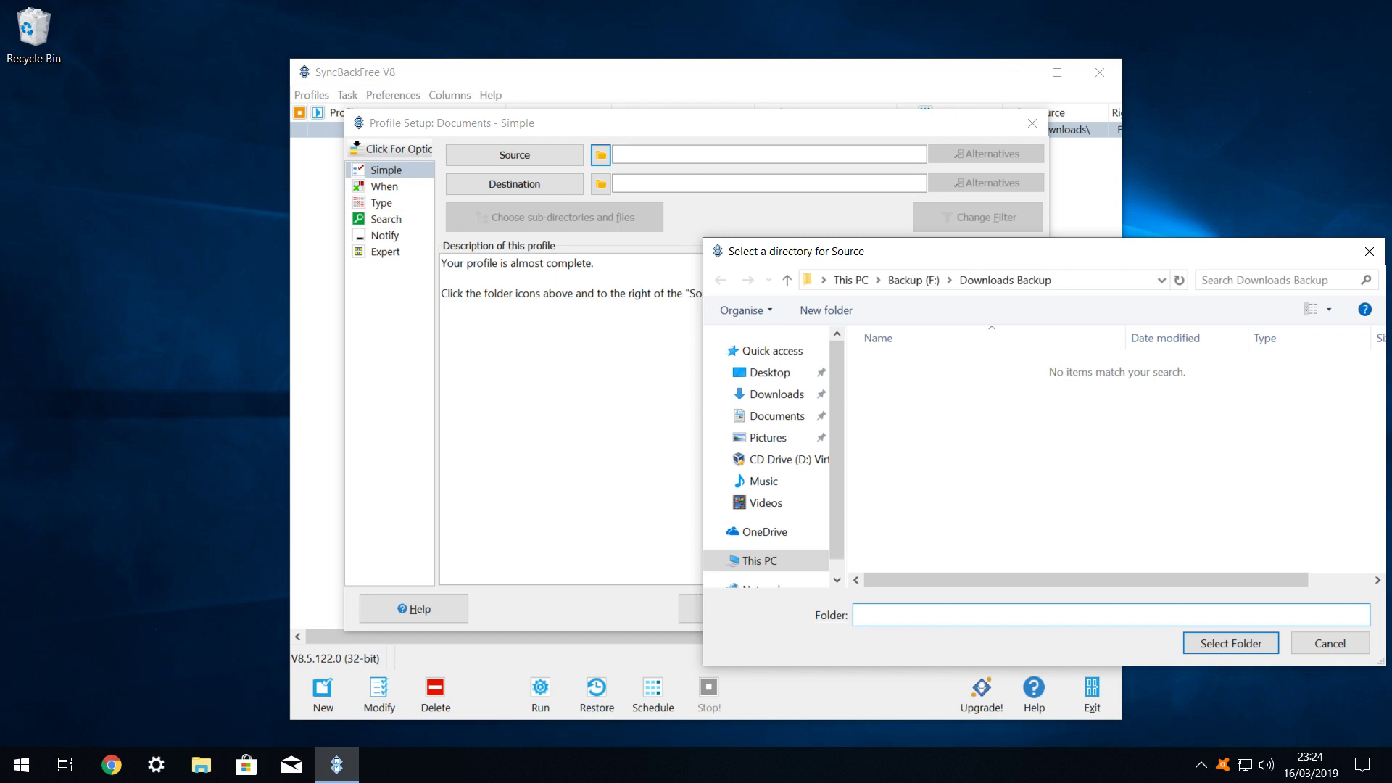
# Set the OneDrive Documents folder as source and a new F:\Documents Backup folder as destination
pyautogui.click(776, 415)
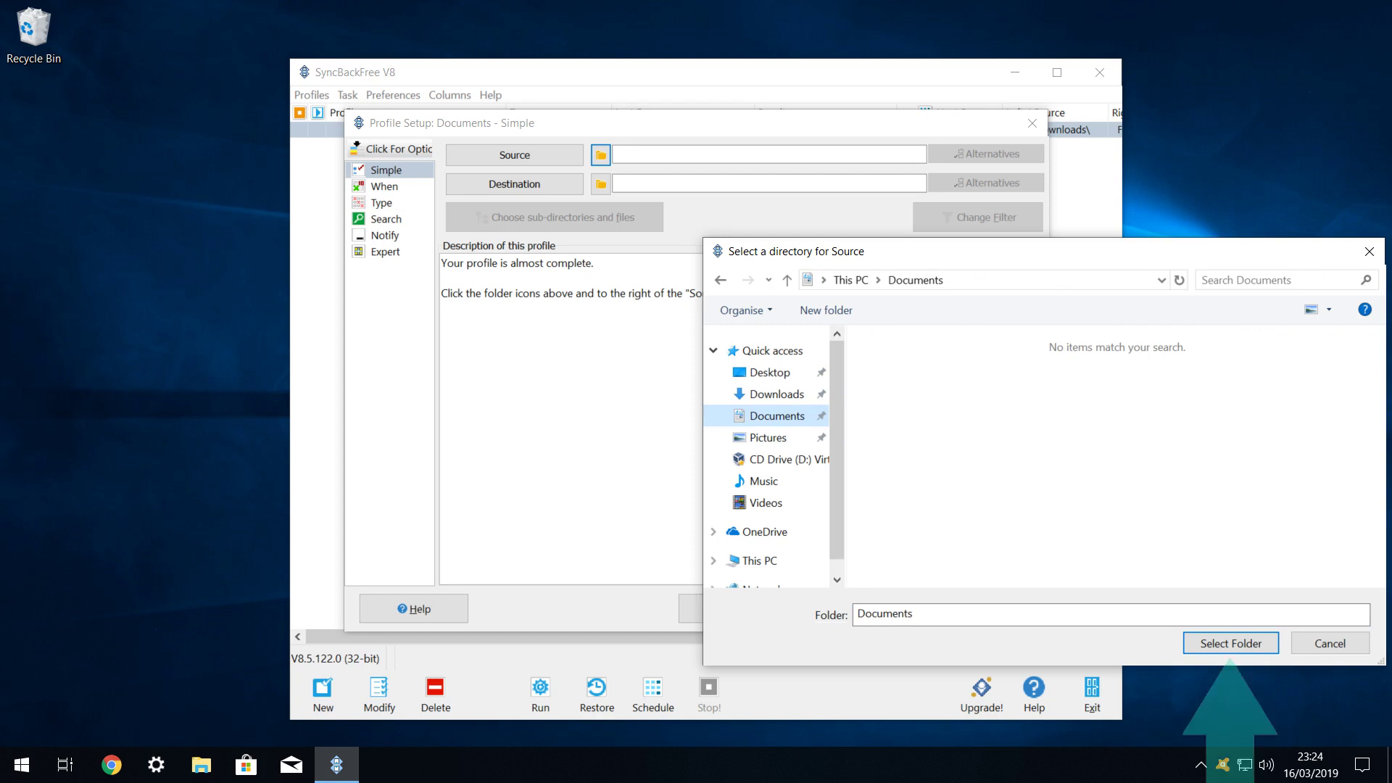
pyautogui.press('Return')
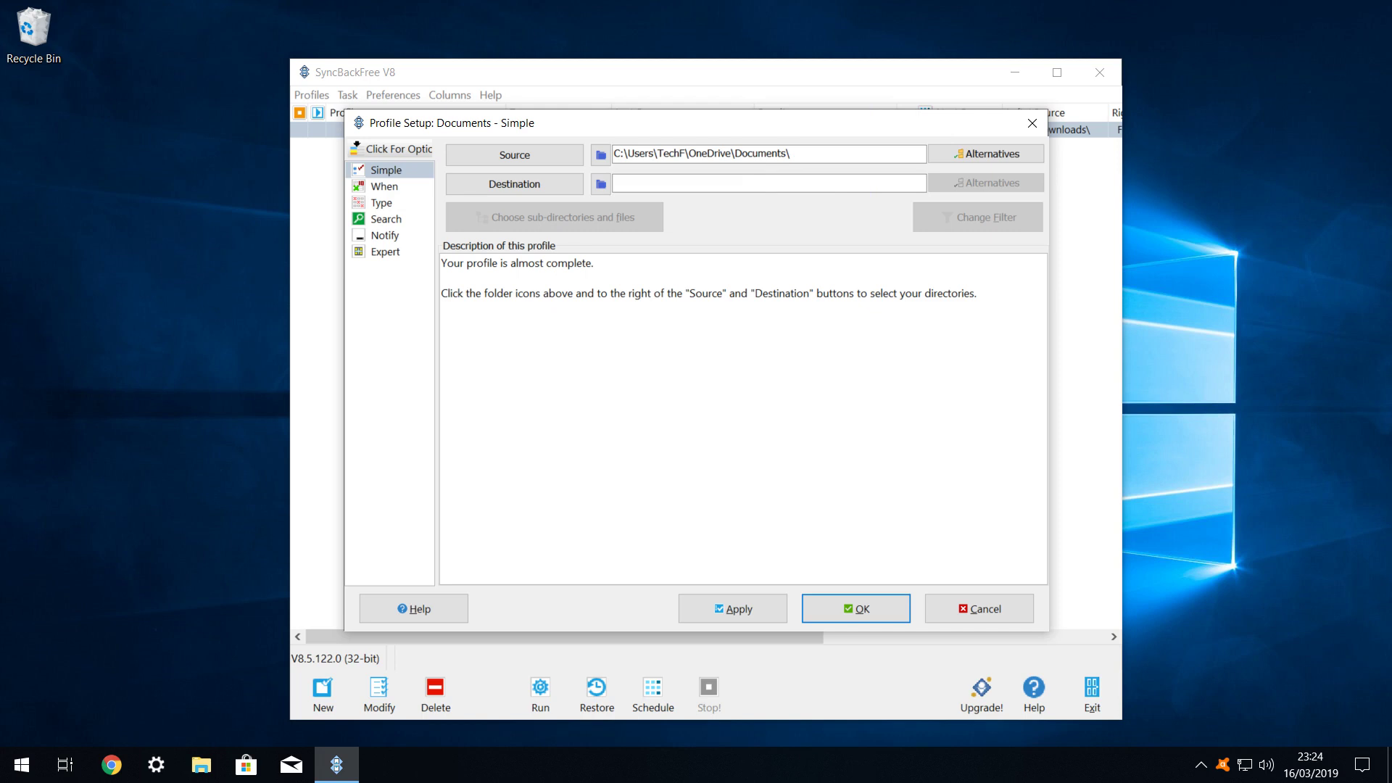
pyautogui.click(600, 184)
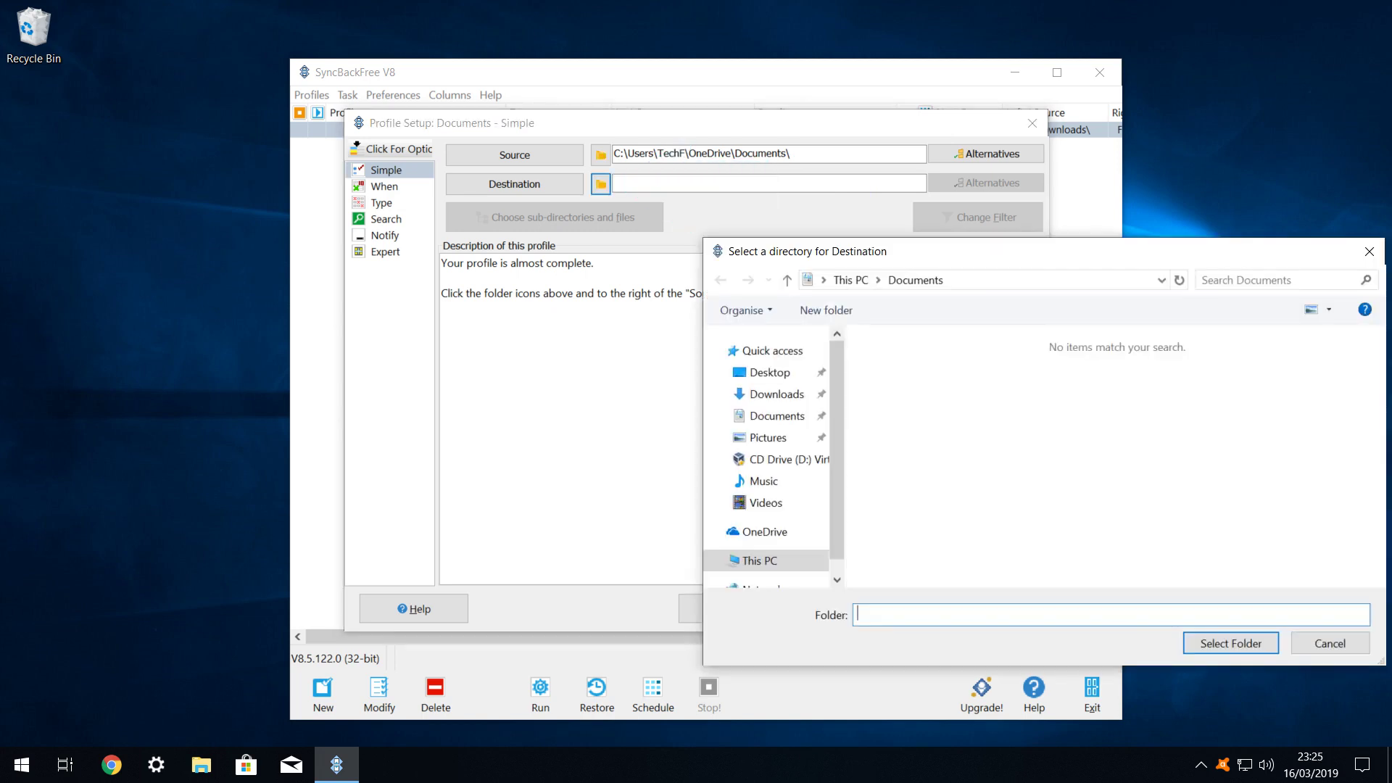
pyautogui.click(759, 560)
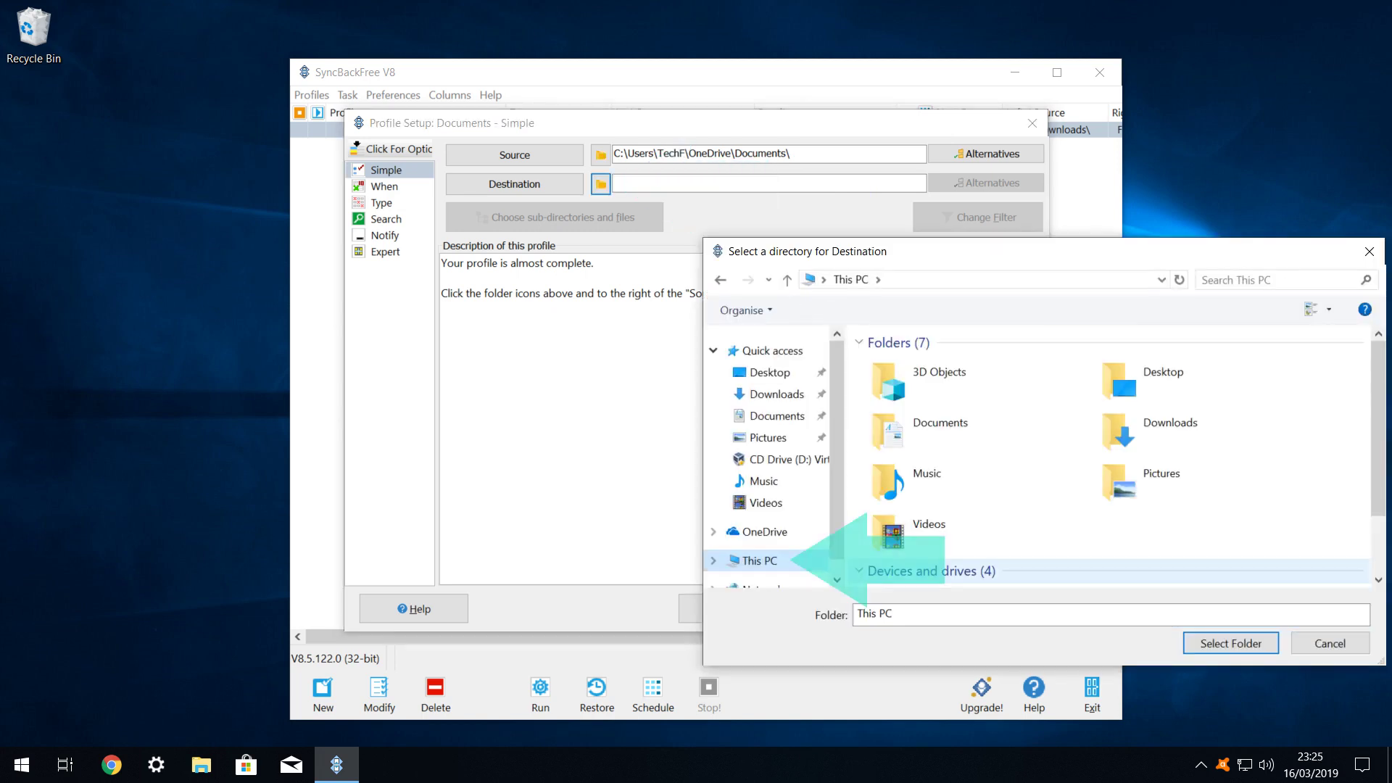
pyautogui.scroll(-3, 1109, 471)
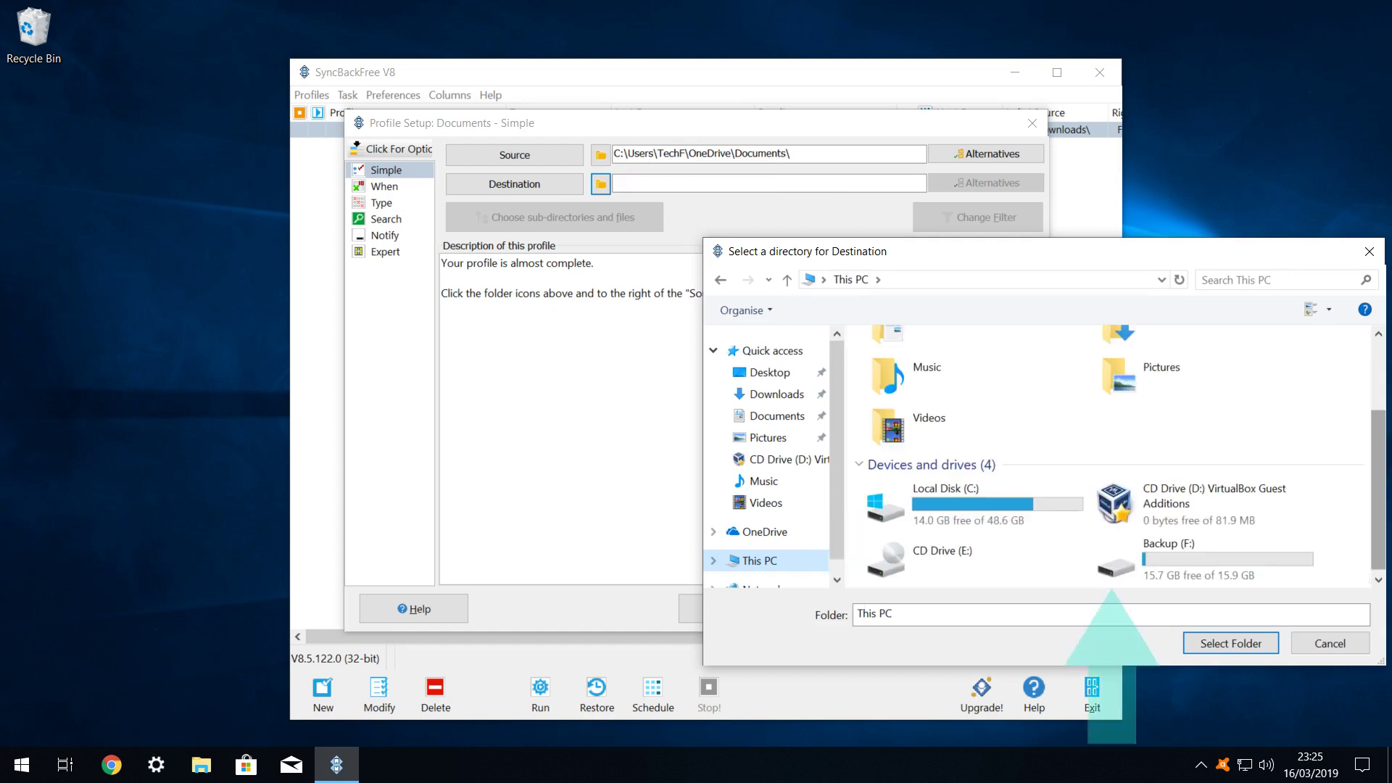
pyautogui.doubleClick(1131, 545)
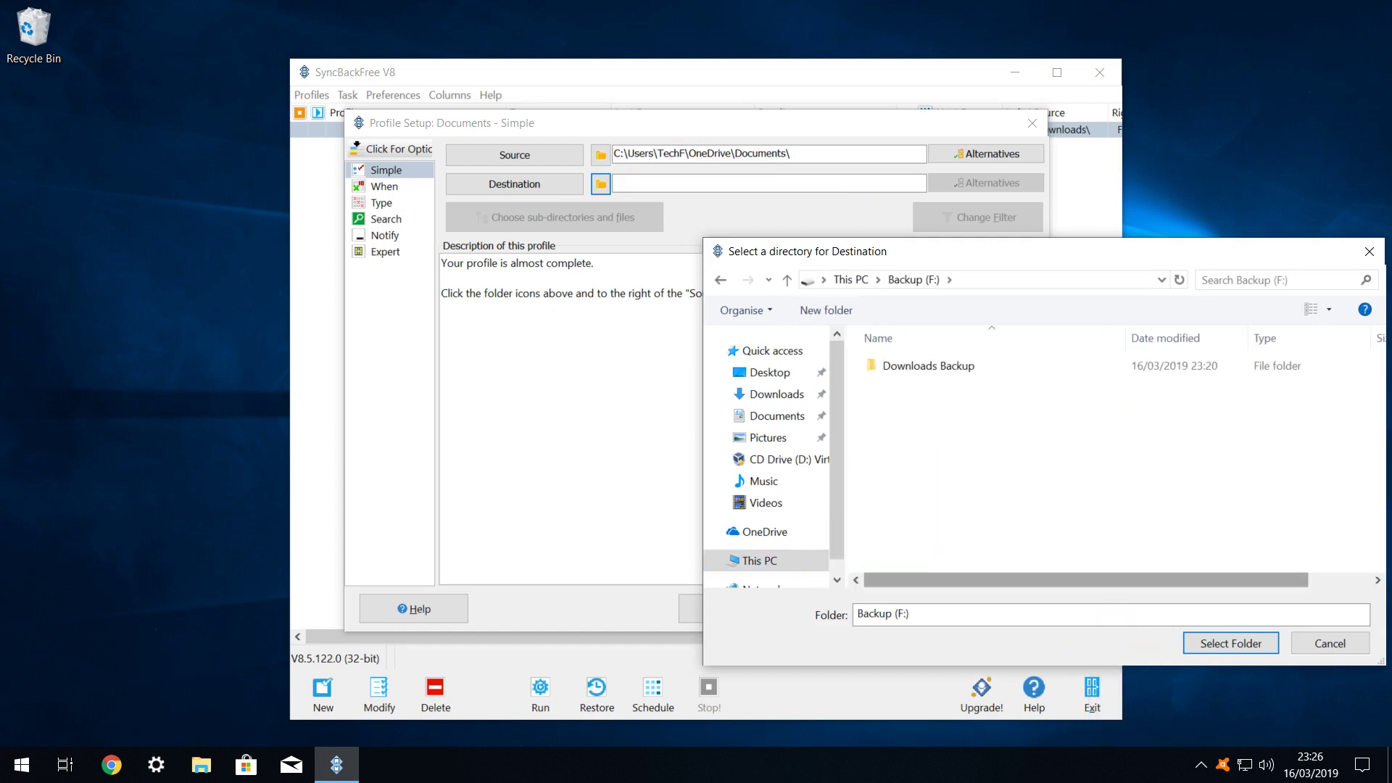
pyautogui.rightClick(922, 404)
pyautogui.moveTo(964, 598)
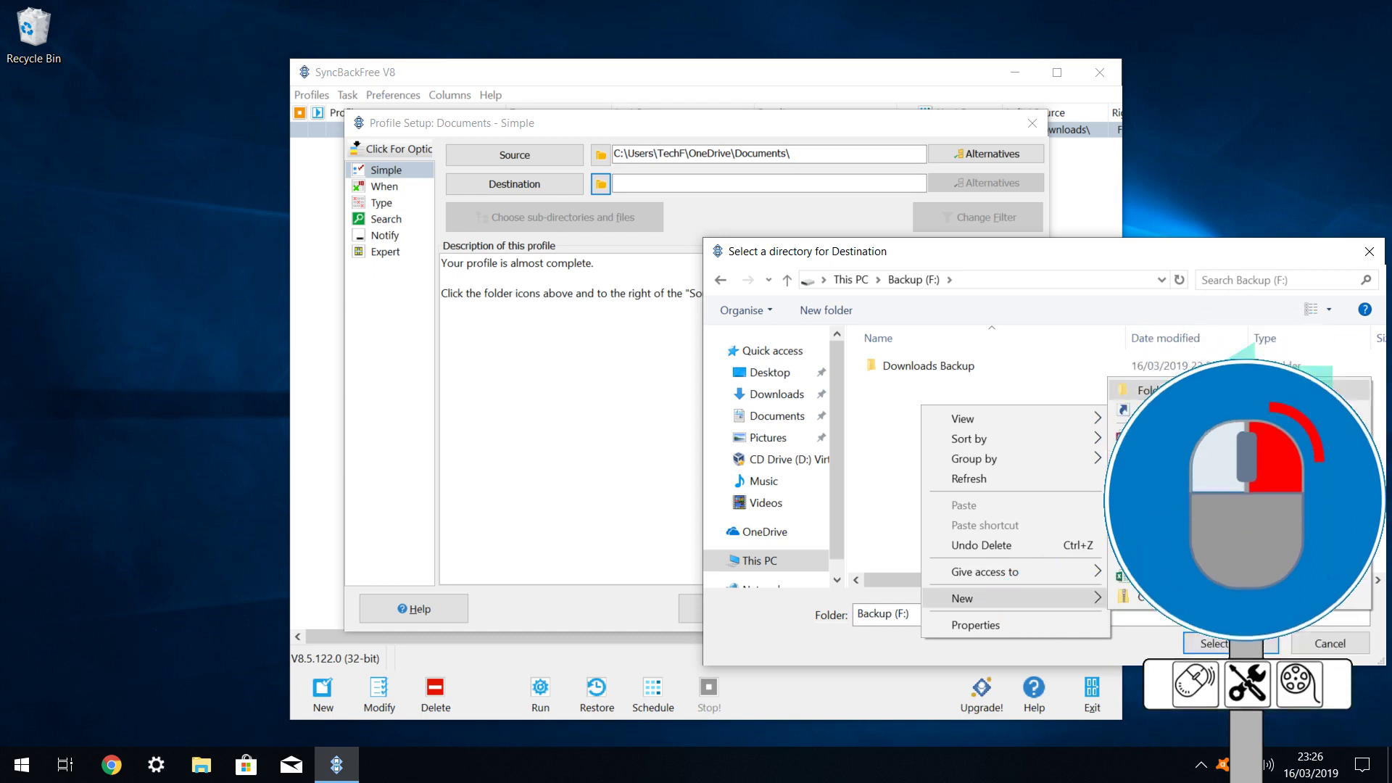
pyautogui.click(1145, 475)
pyautogui.write('Documents Backup')
pyautogui.press('Return')
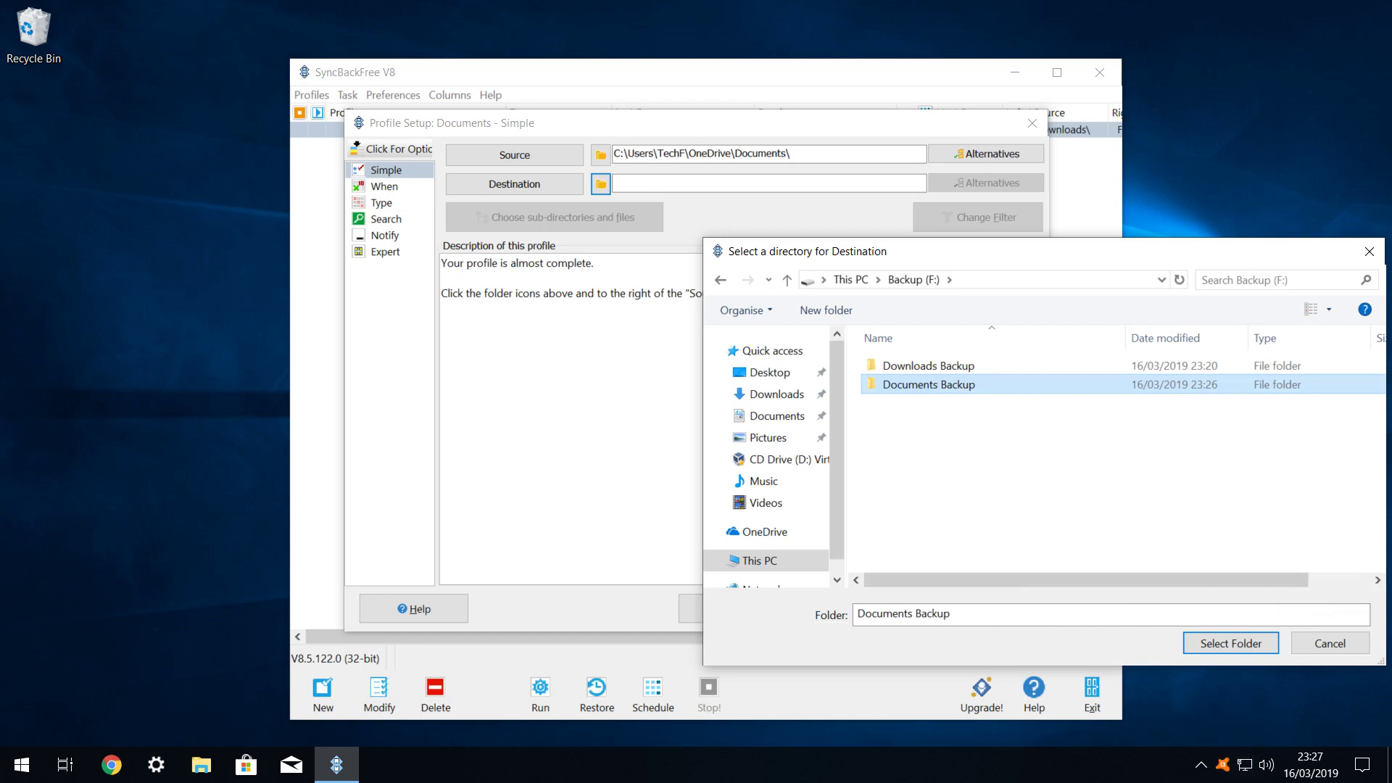
# Save the Documents profile and complete a simulated run listing YouTube Logo.jpg to copy
pyautogui.press('Return')
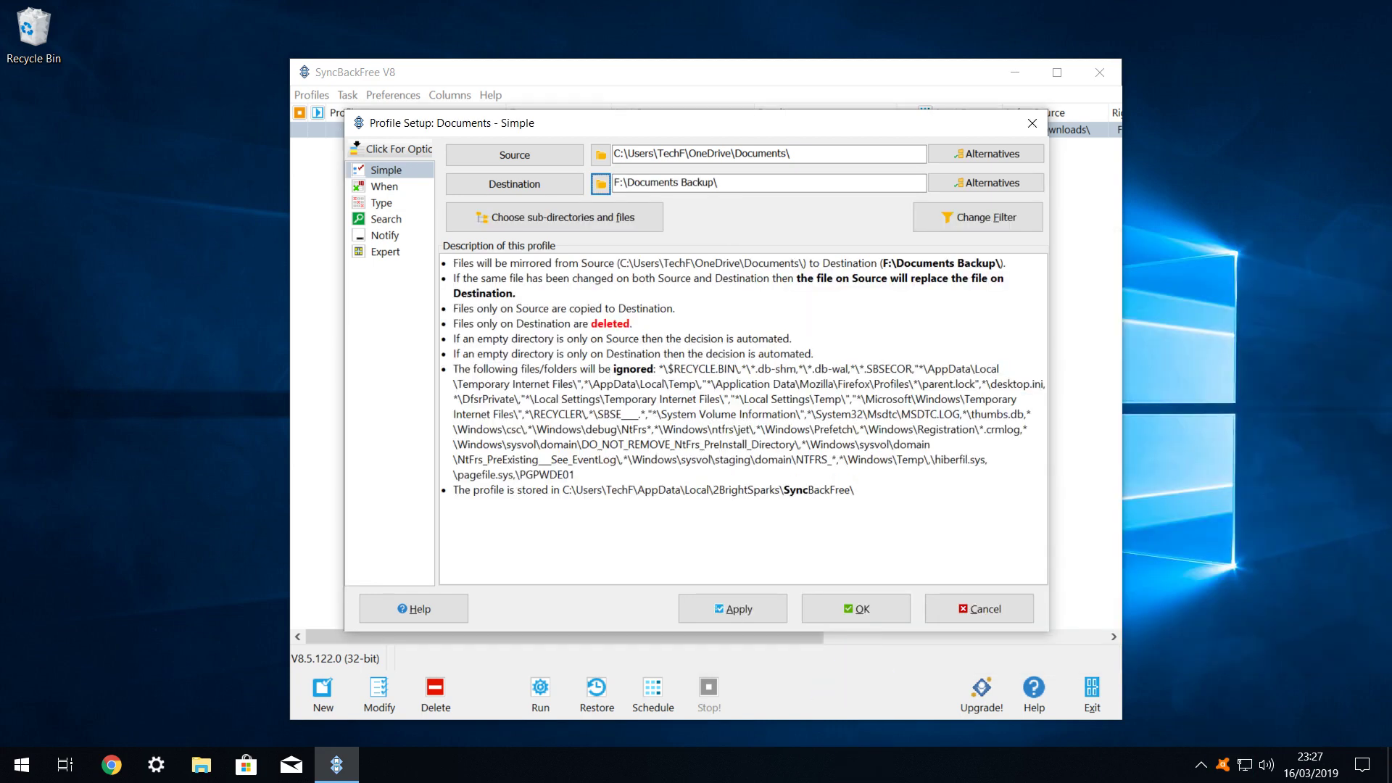
pyautogui.press('Return')
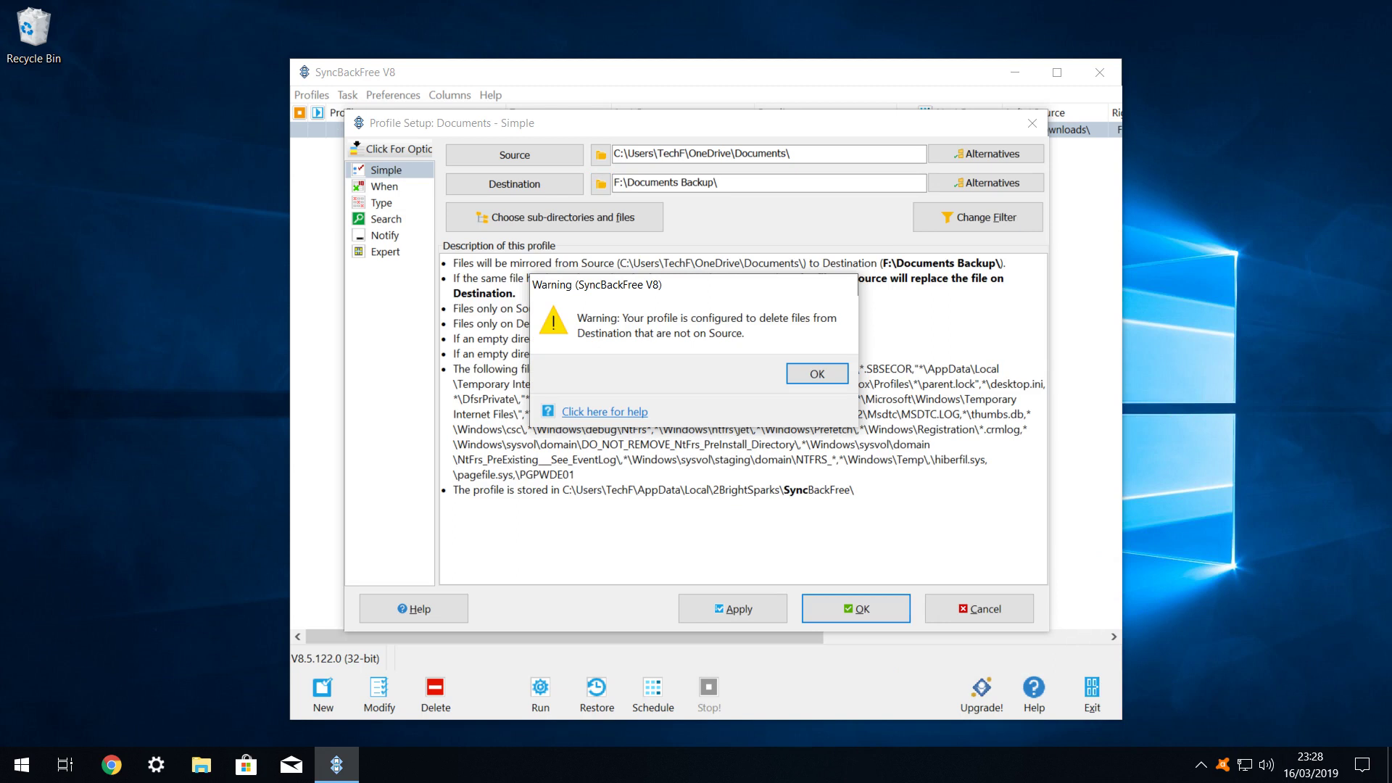
pyautogui.press('Return')
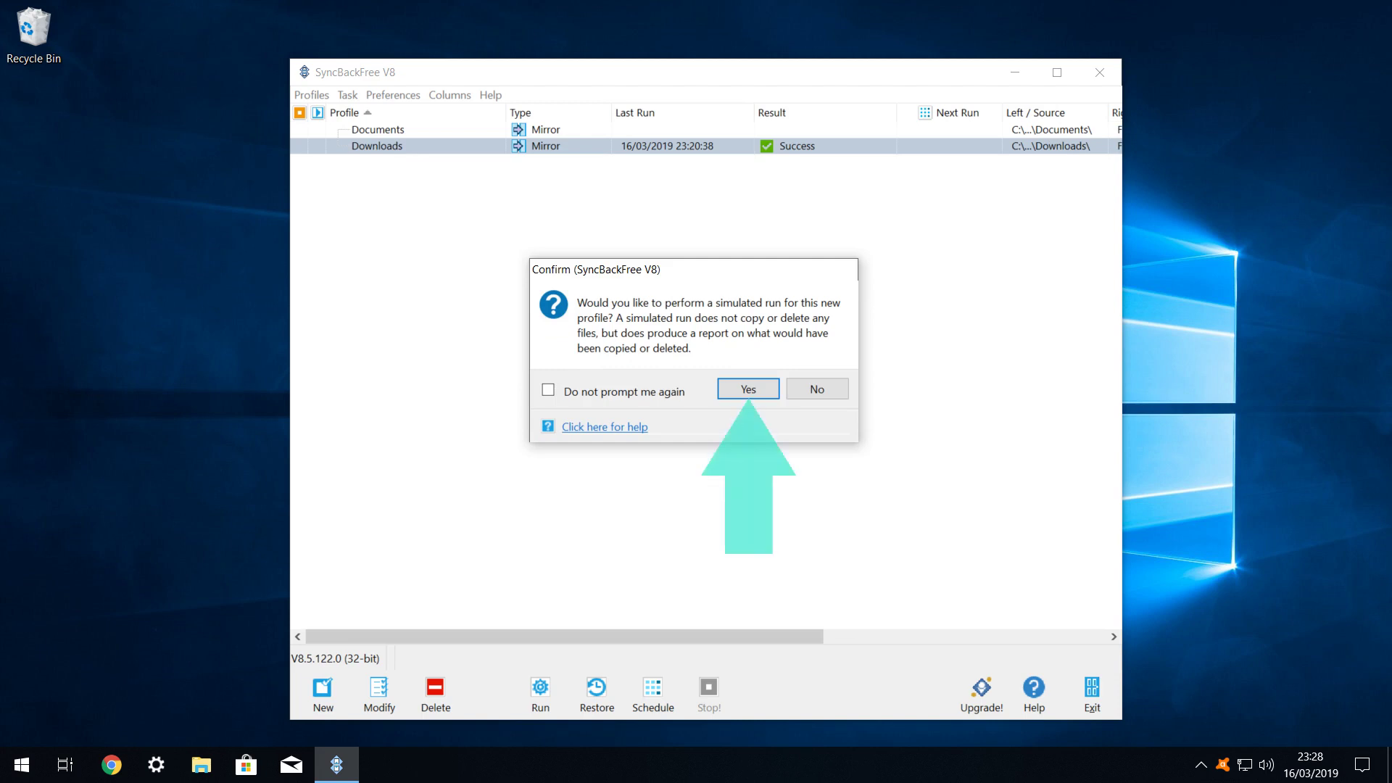
pyautogui.press('Return')
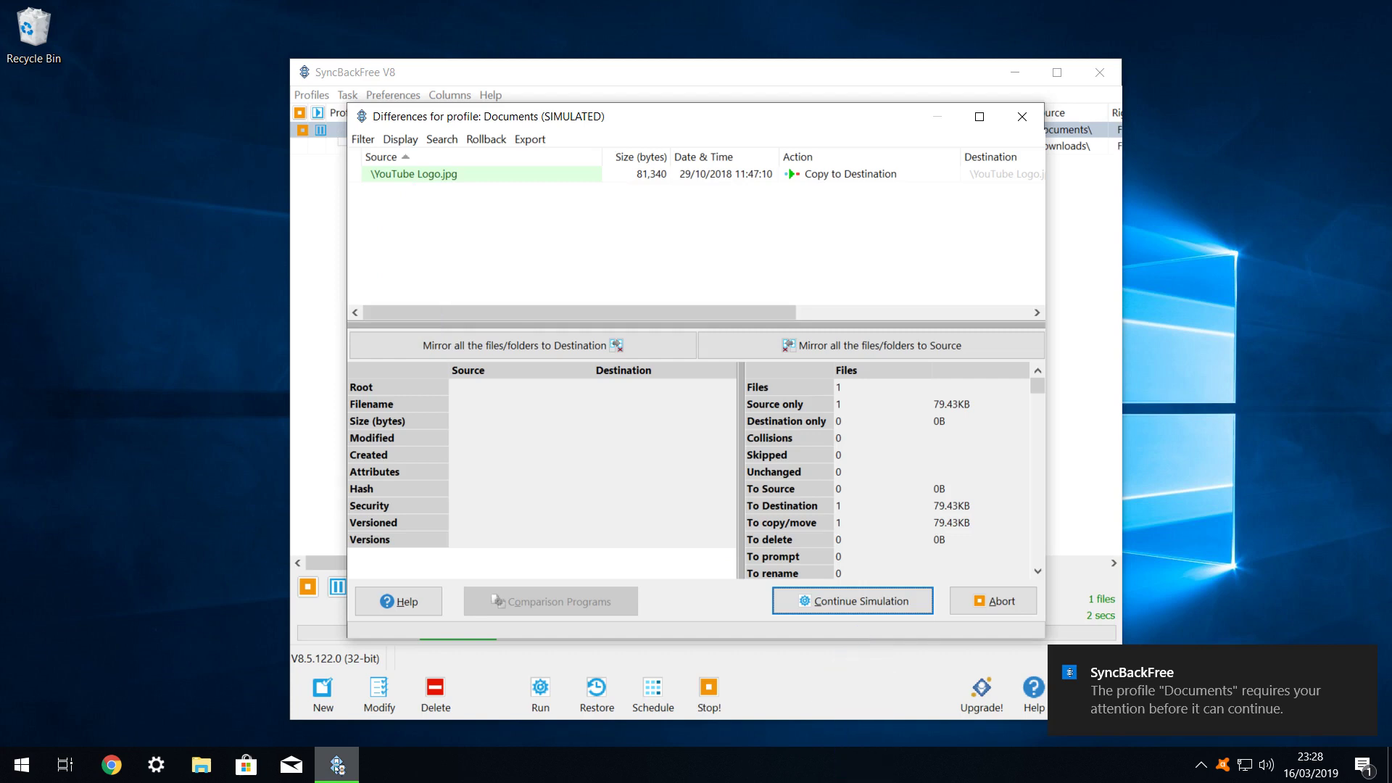
pyautogui.press('Return')
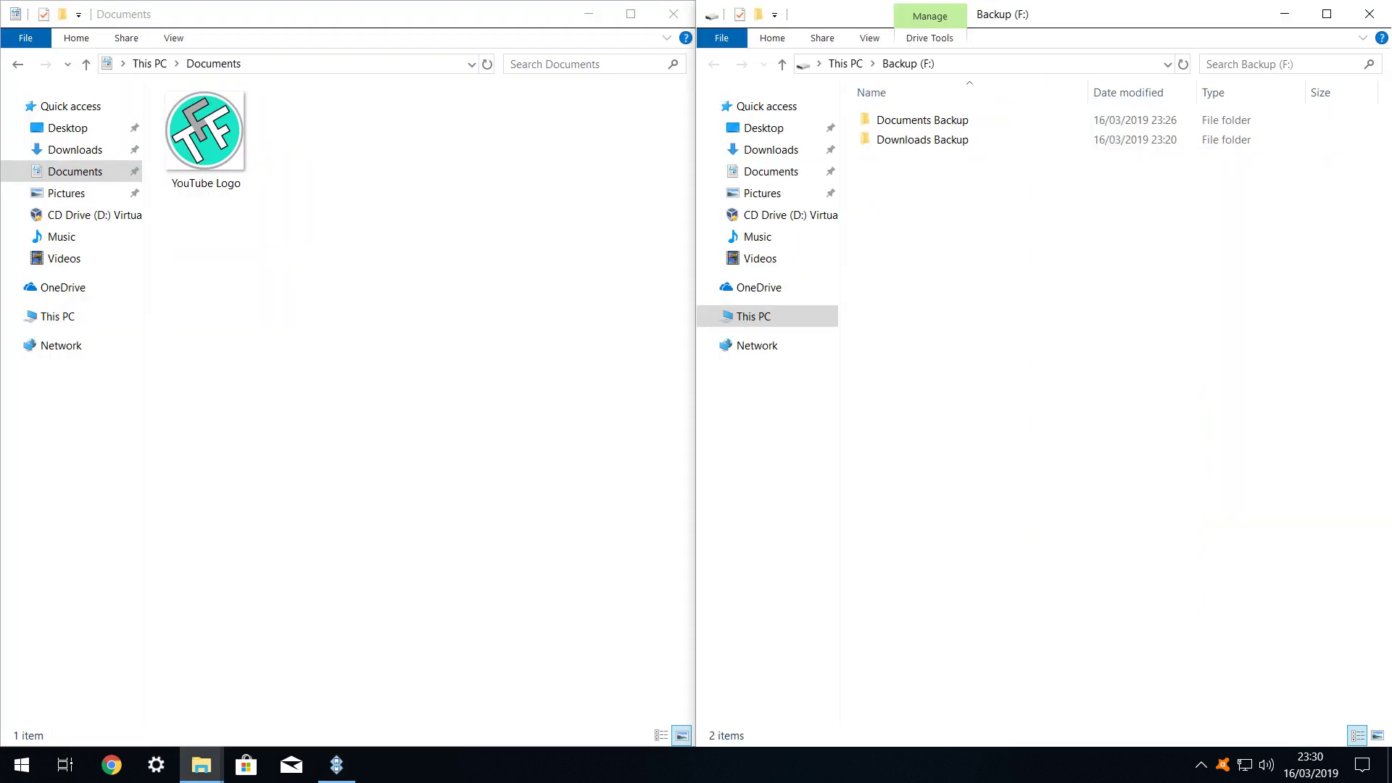
# Open Documents Backup in Explorer and run the Documents profile unattended to copy YouTube Logo
pyautogui.doubleClick(922, 120)
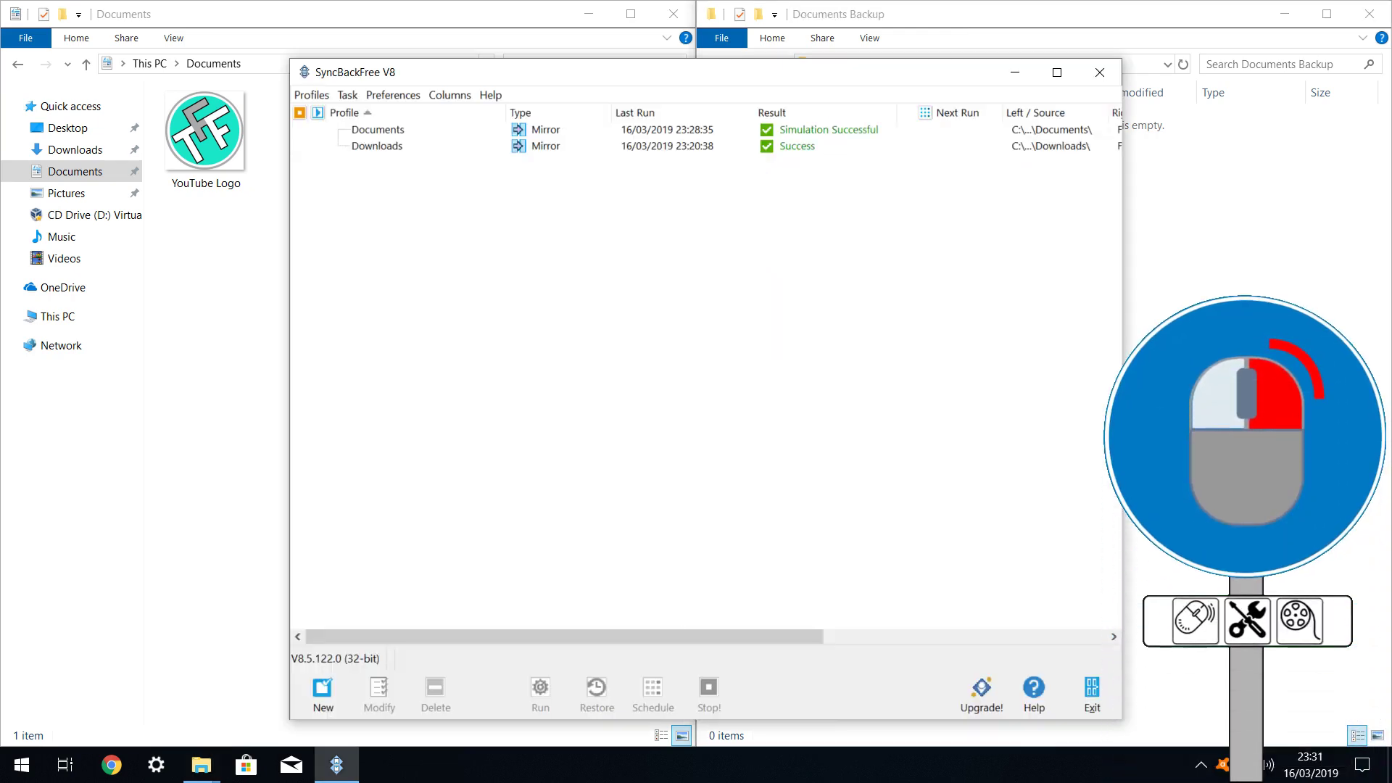
pyautogui.rightClick(433, 134)
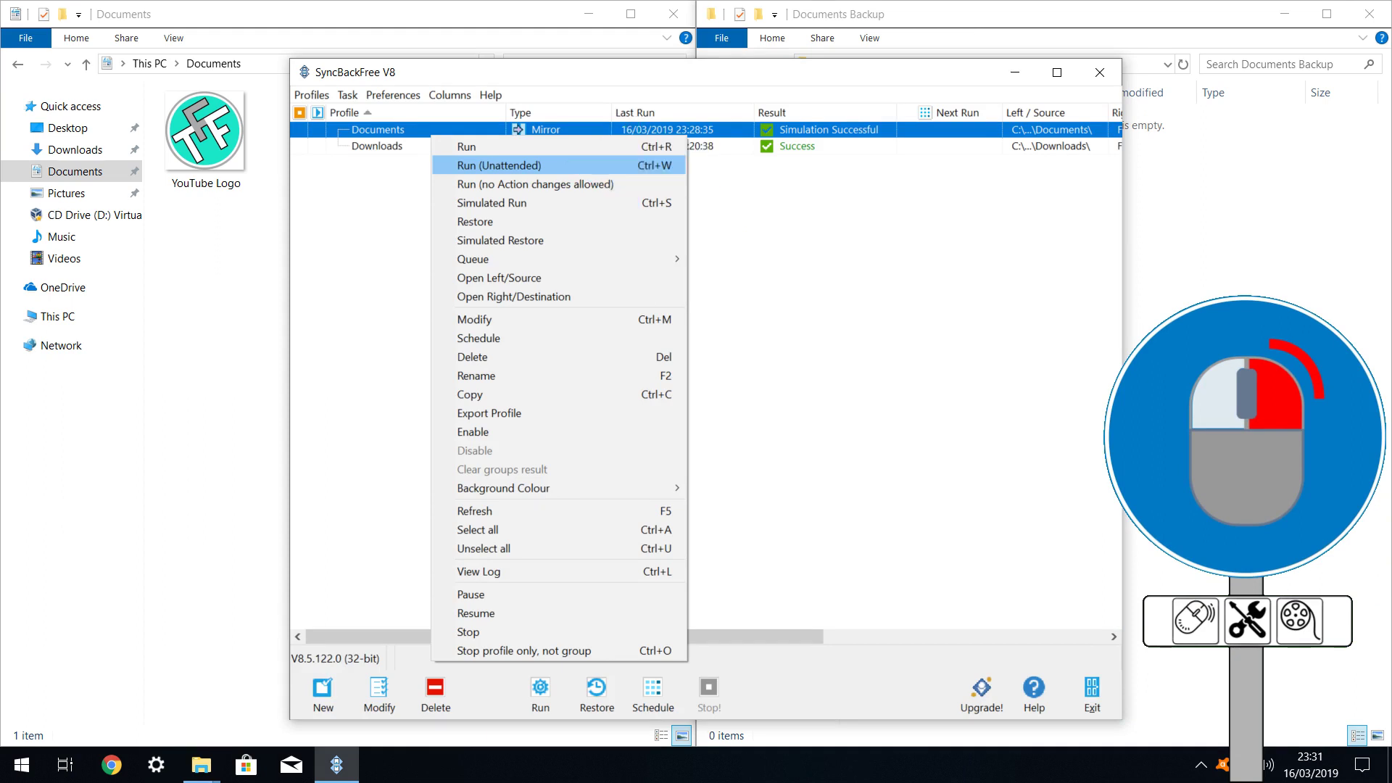
pyautogui.click(498, 165)
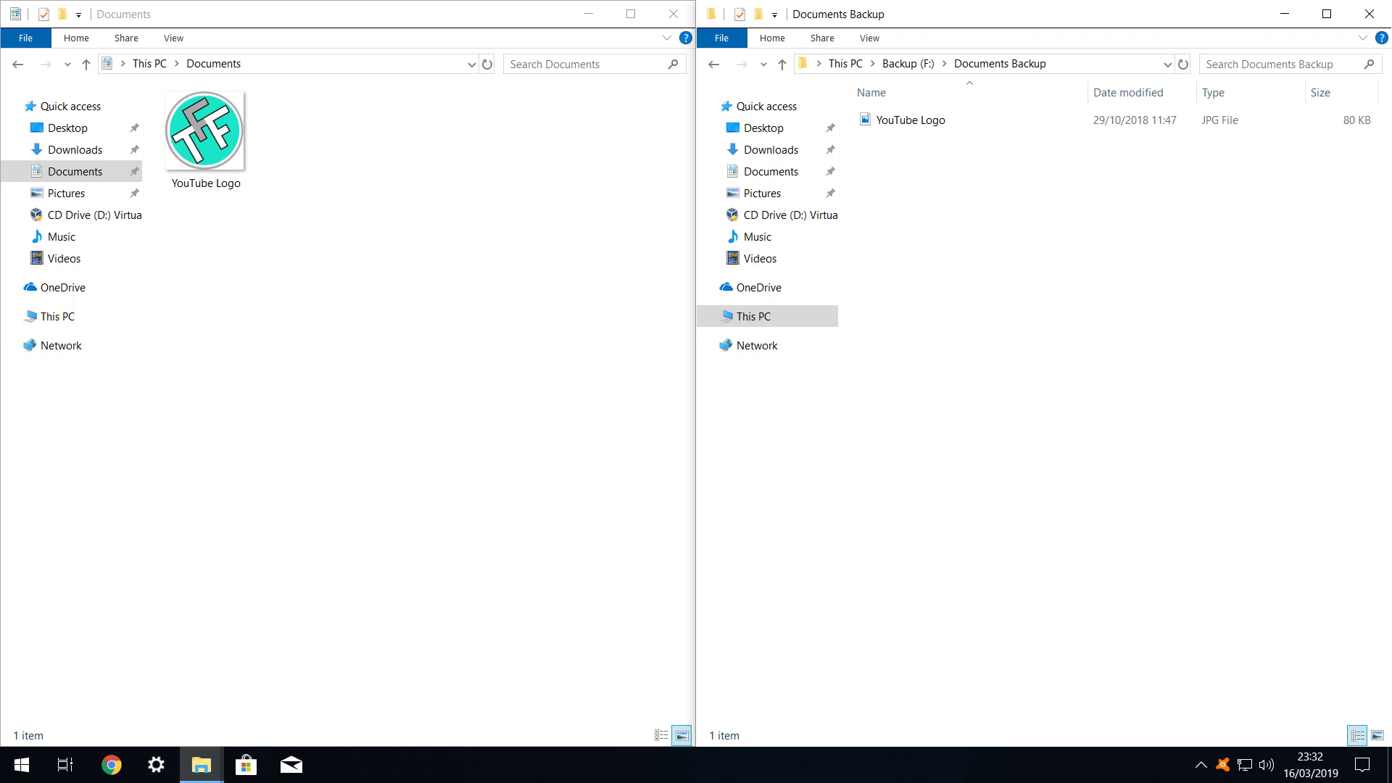
# Make a 'Videos Backup' folder on Backup (F:) and show Videos in the left window
pyautogui.rightClick(930, 238)
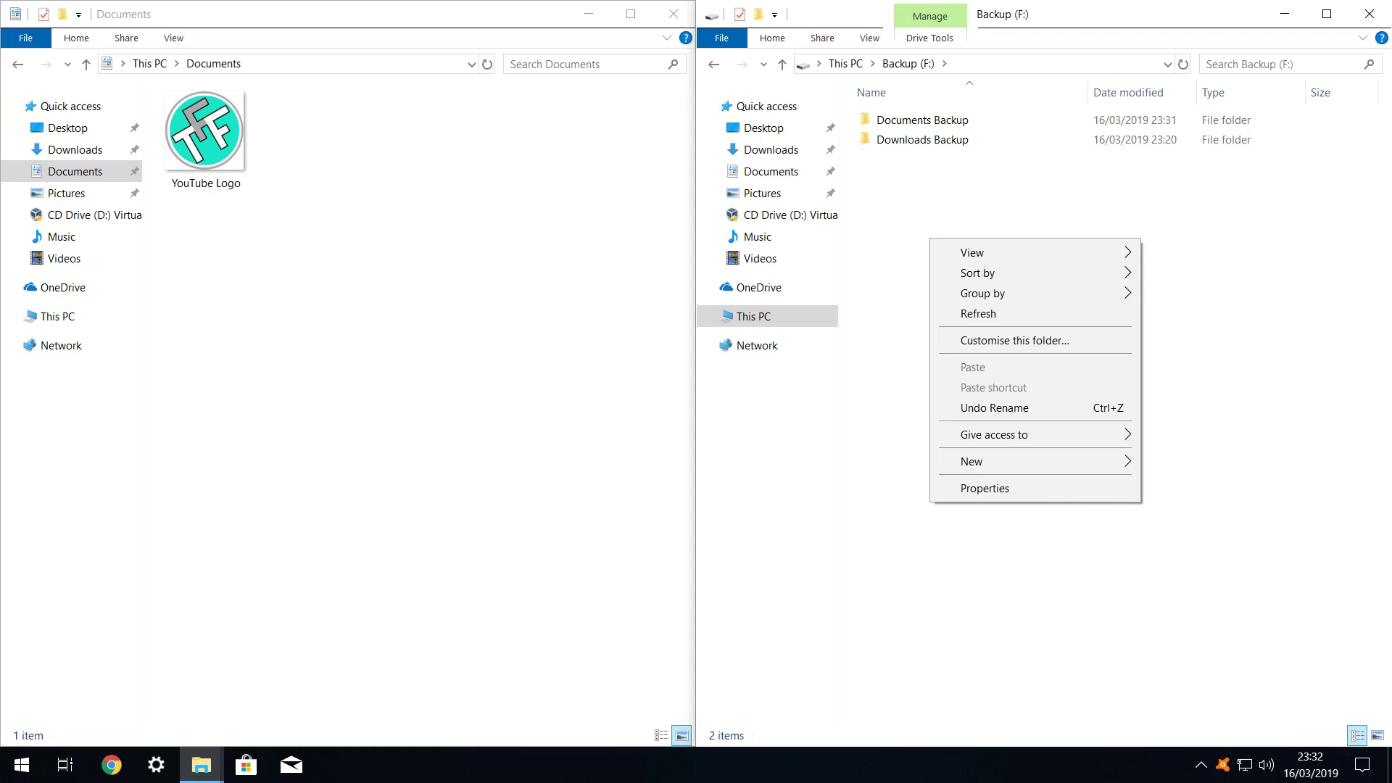
pyautogui.press('w')
pyautogui.press('f')
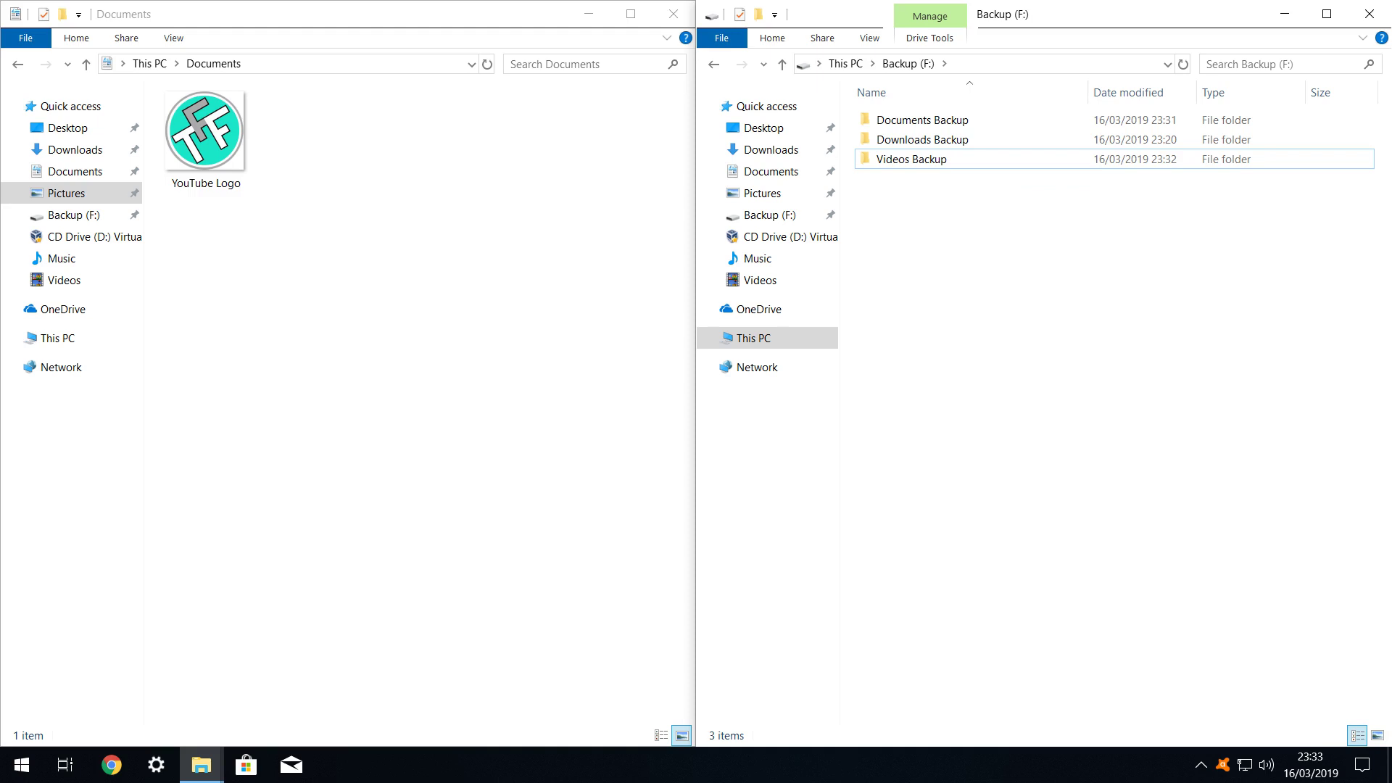
pyautogui.click(64, 280)
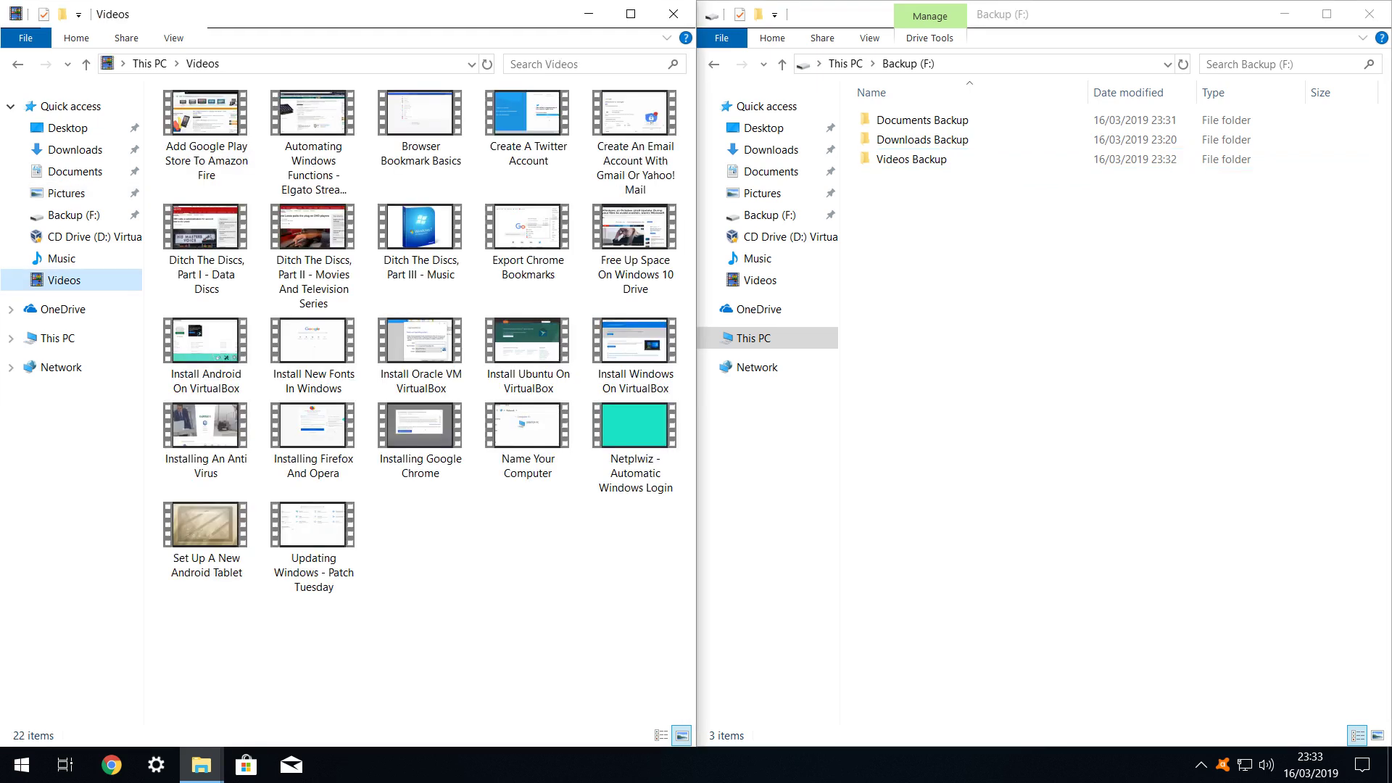
# Open the empty Videos Backup folder, with SyncBackFree's profile list back in front
pyautogui.doubleClick(911, 158)
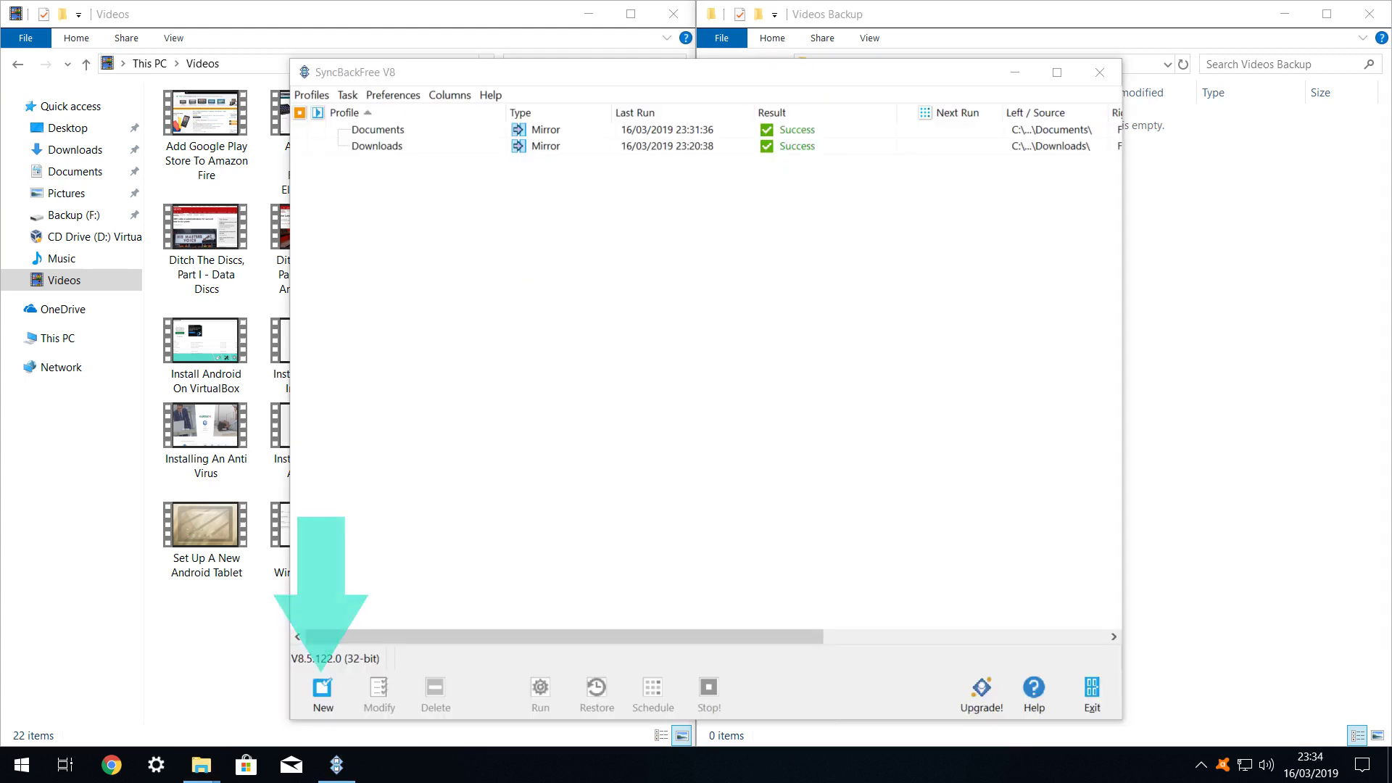
# Create a new Mirror profile named Videos with the Videos folder as its source
pyautogui.click(323, 687)
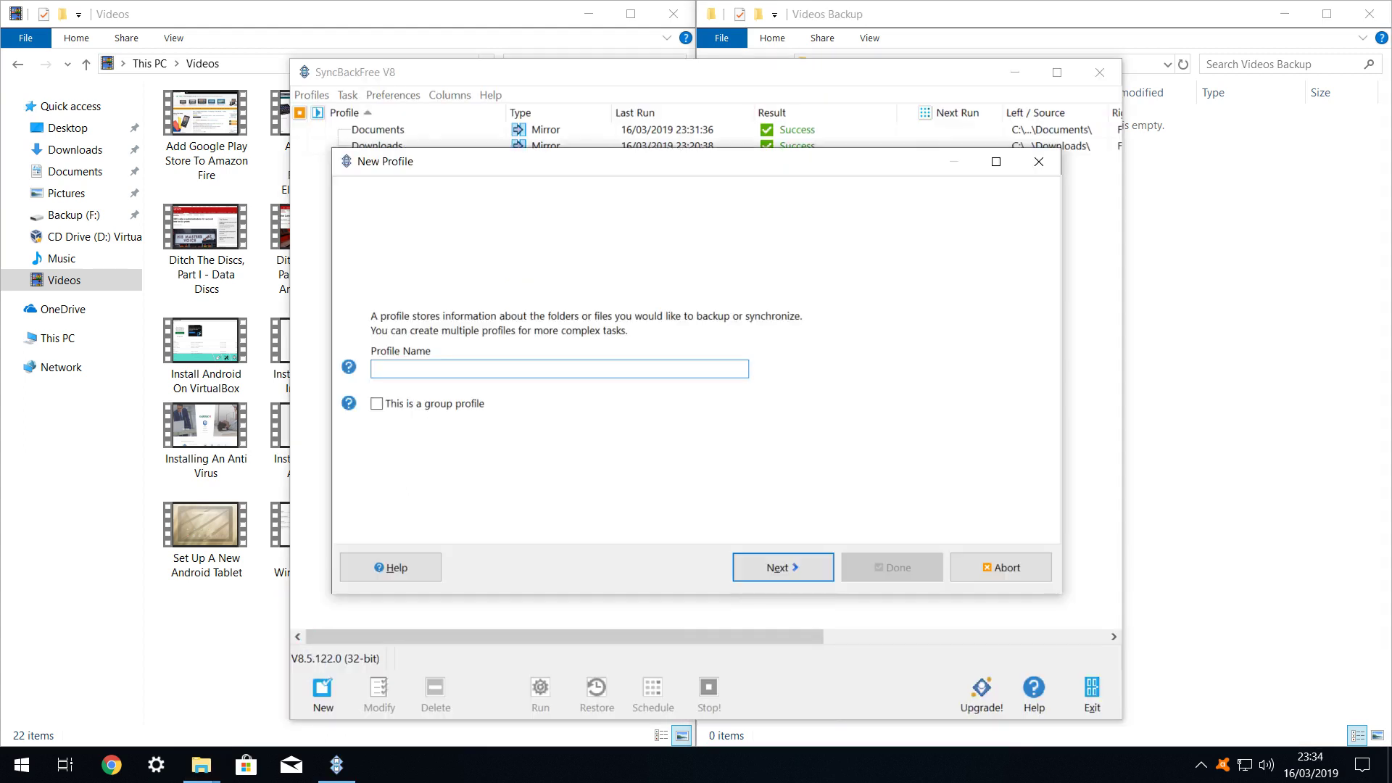
pyautogui.write('Videos')
pyautogui.press('Return')
pyautogui.click(427, 403)
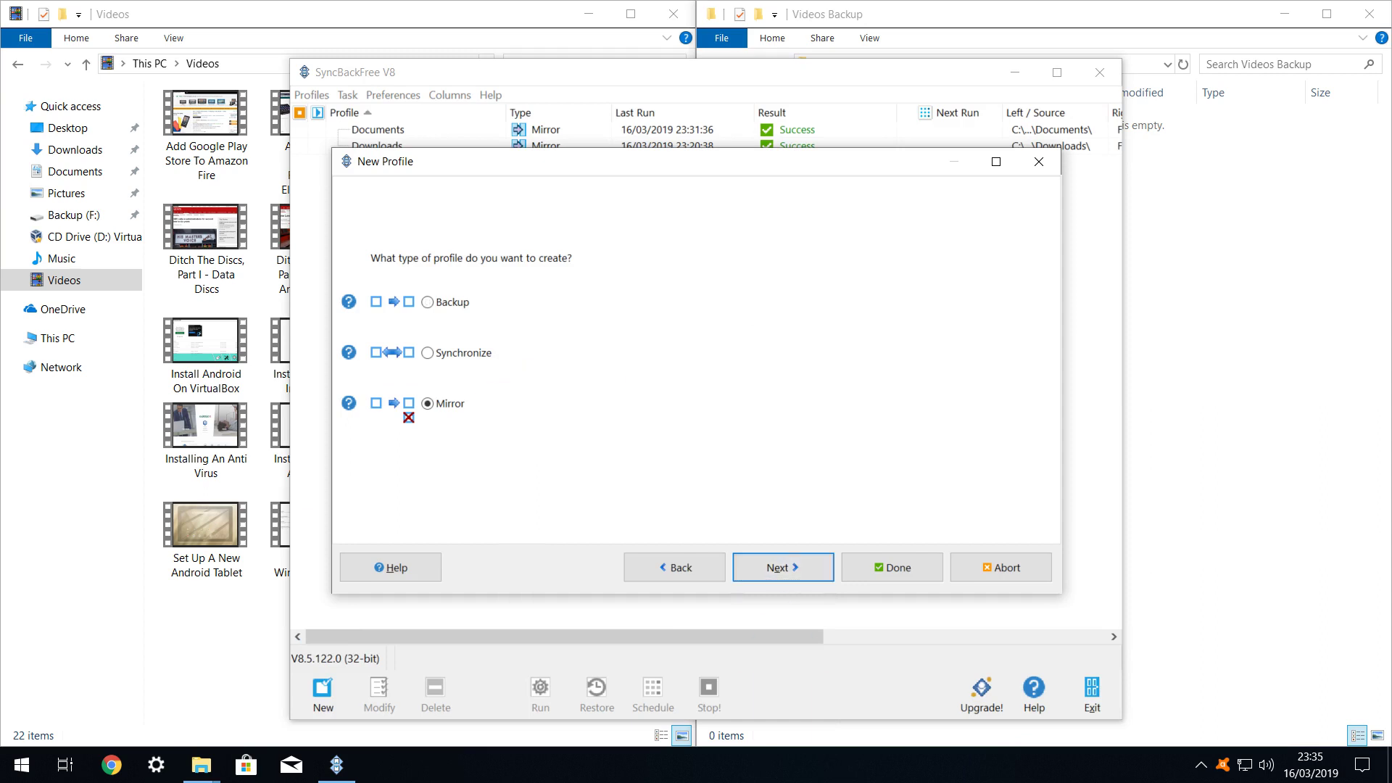
pyautogui.press('Return')
pyautogui.press('Return')
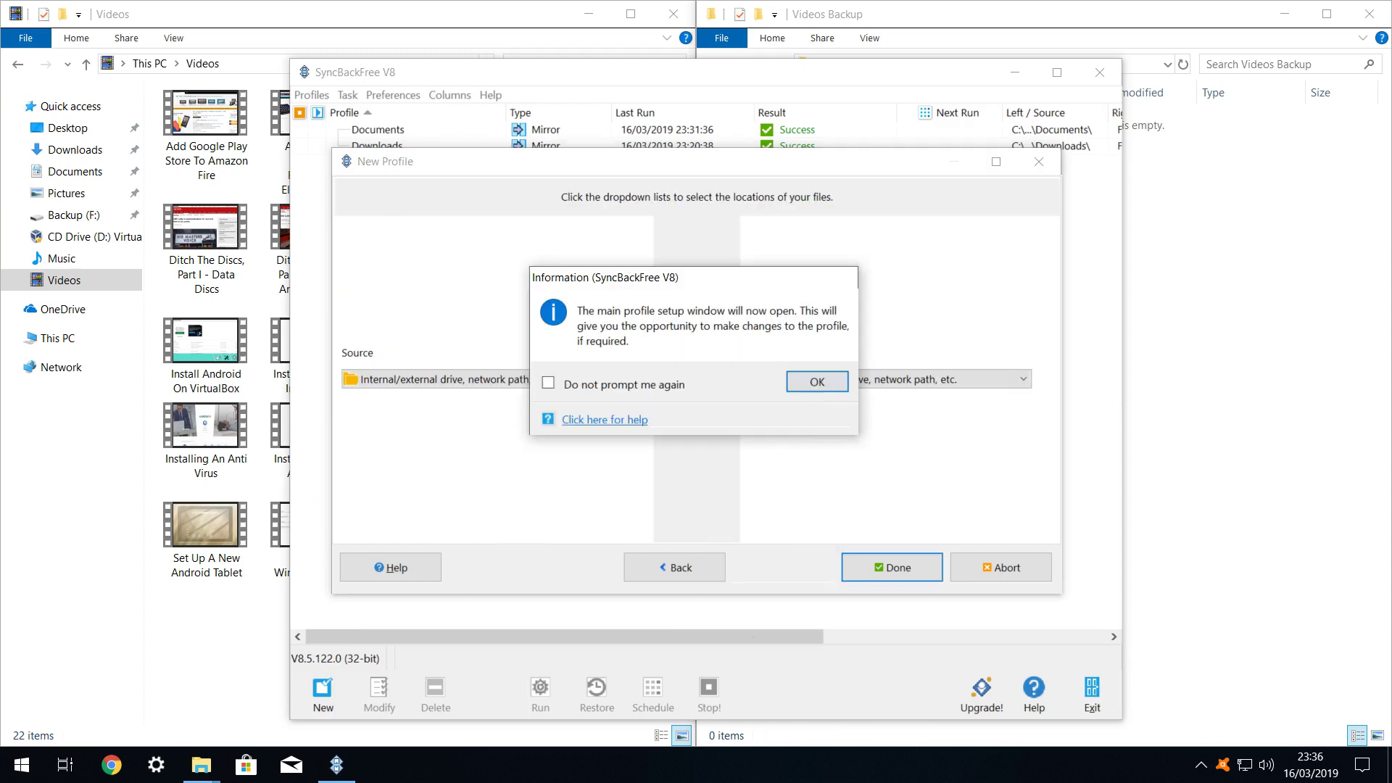
pyautogui.press('Return')
pyautogui.click(600, 154)
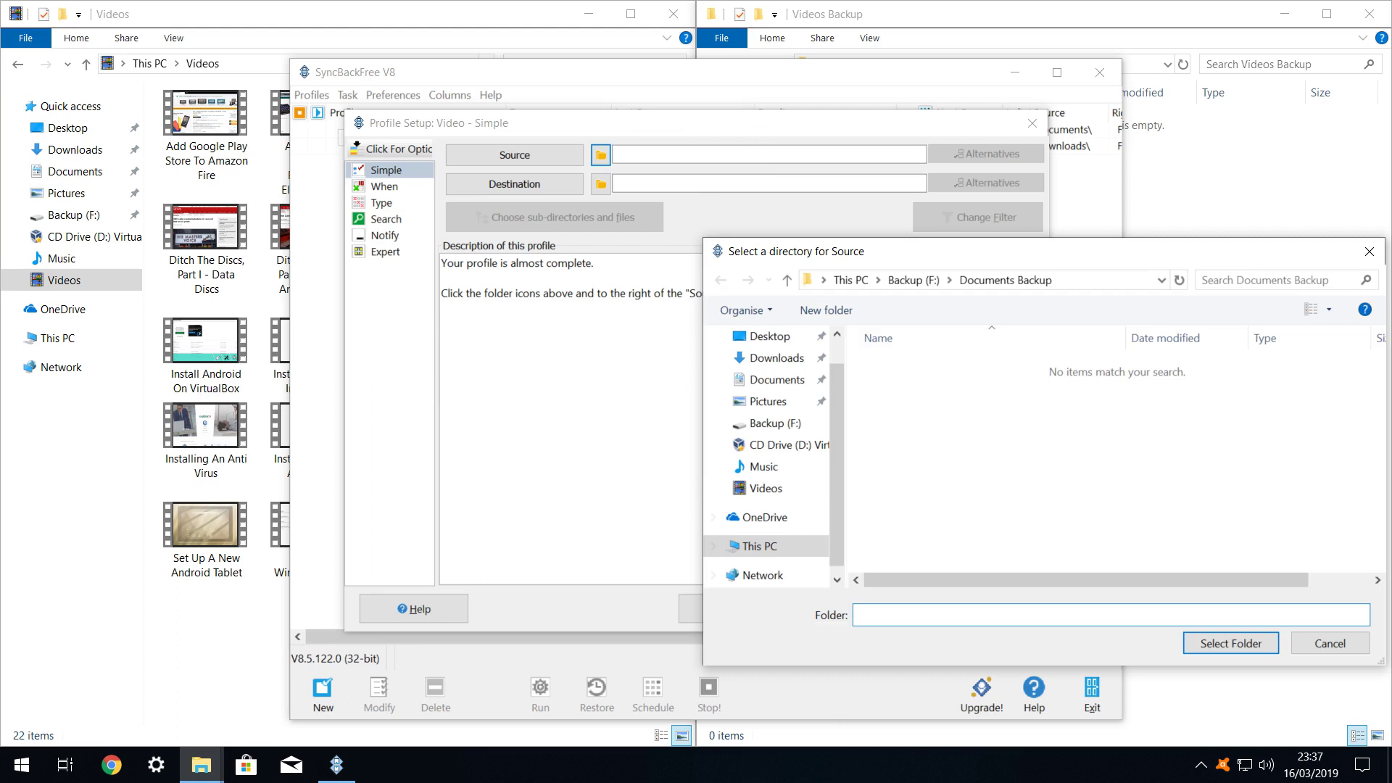
pyautogui.click(766, 488)
pyautogui.press('Return')
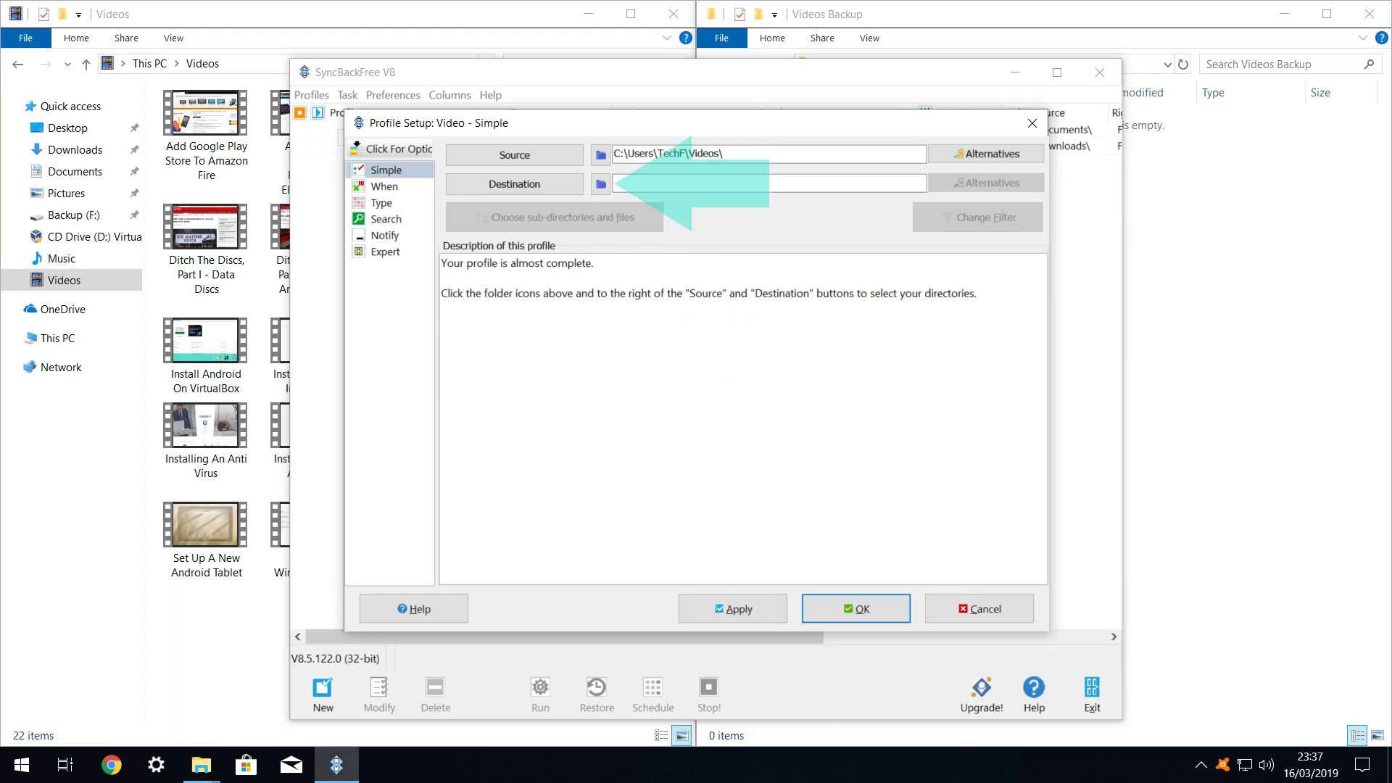
# Set the profile's destination to the Videos Backup folder on Backup (F:)
pyautogui.click(600, 184)
pyautogui.click(759, 546)
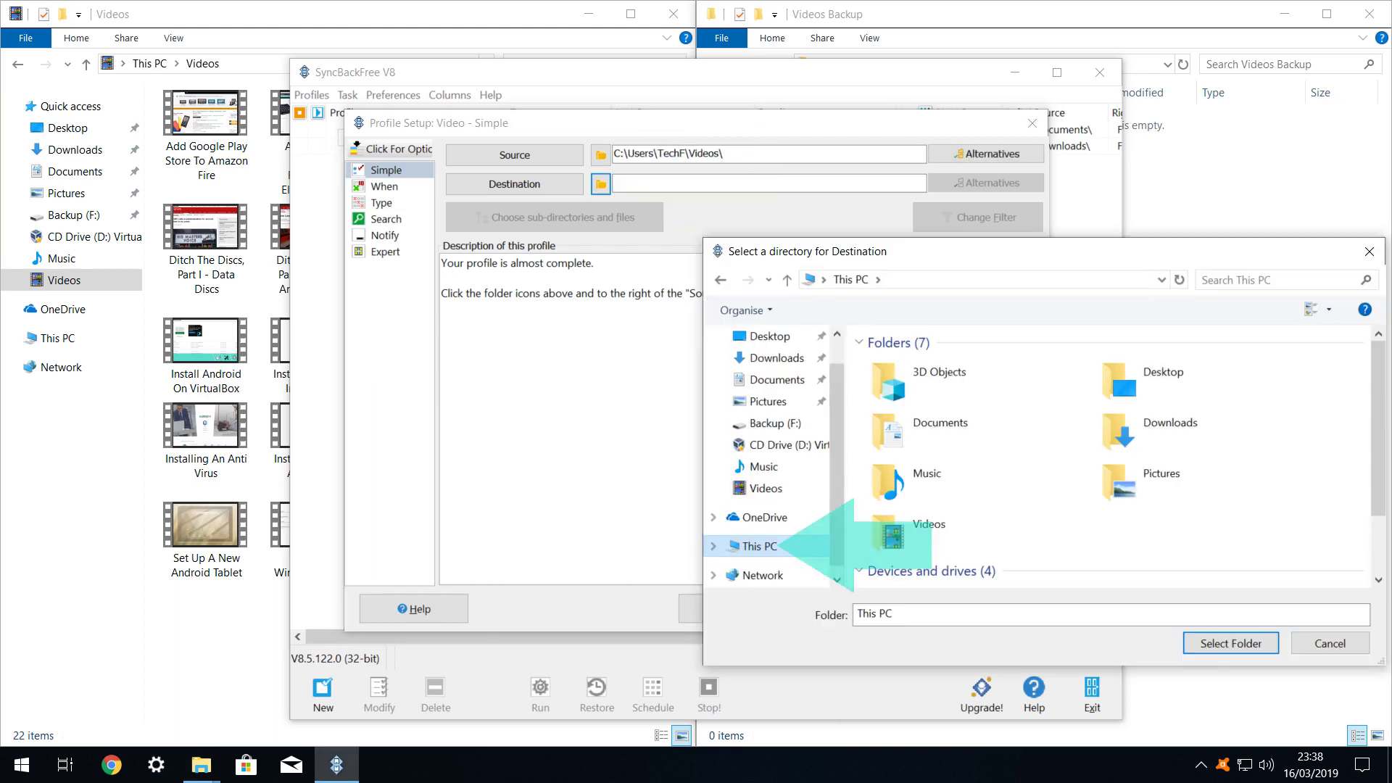
pyautogui.scroll(-2, 1109, 457)
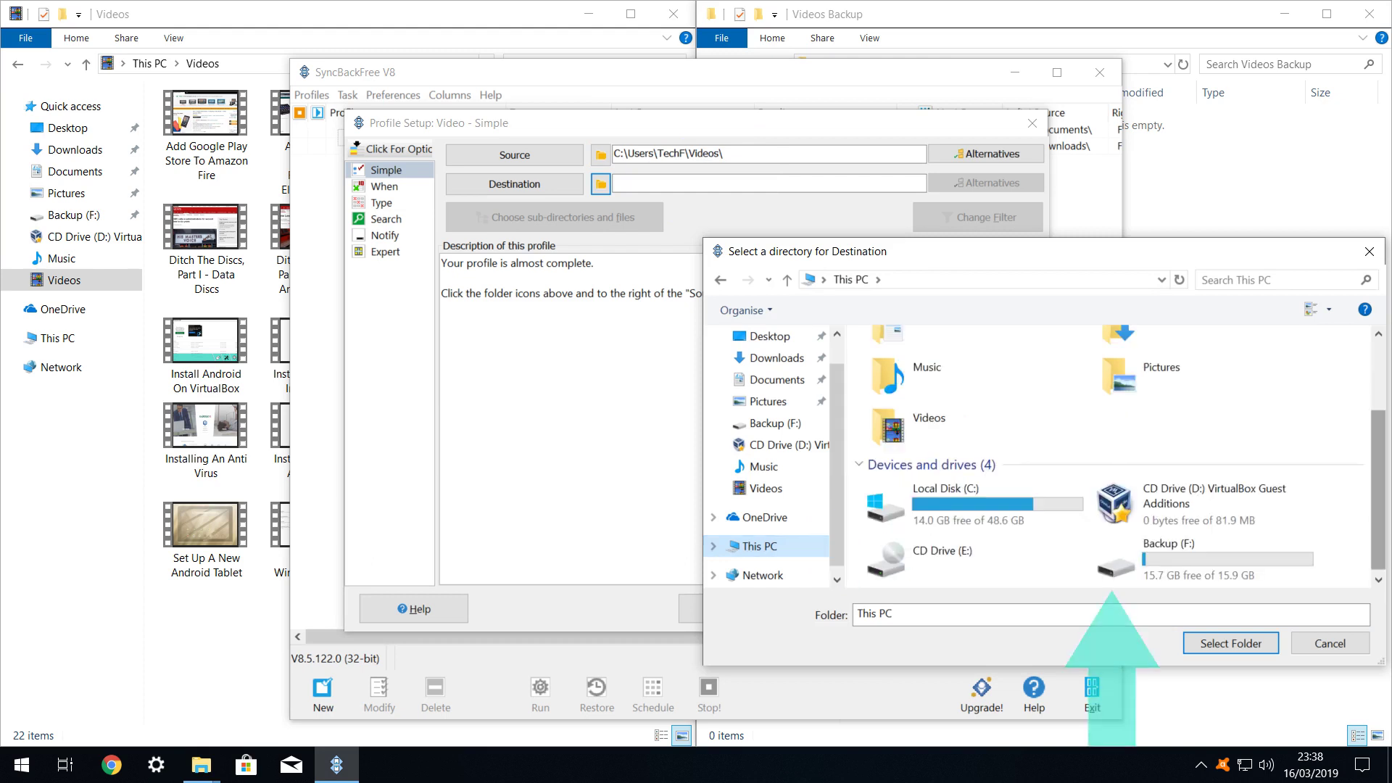
pyautogui.doubleClick(1117, 564)
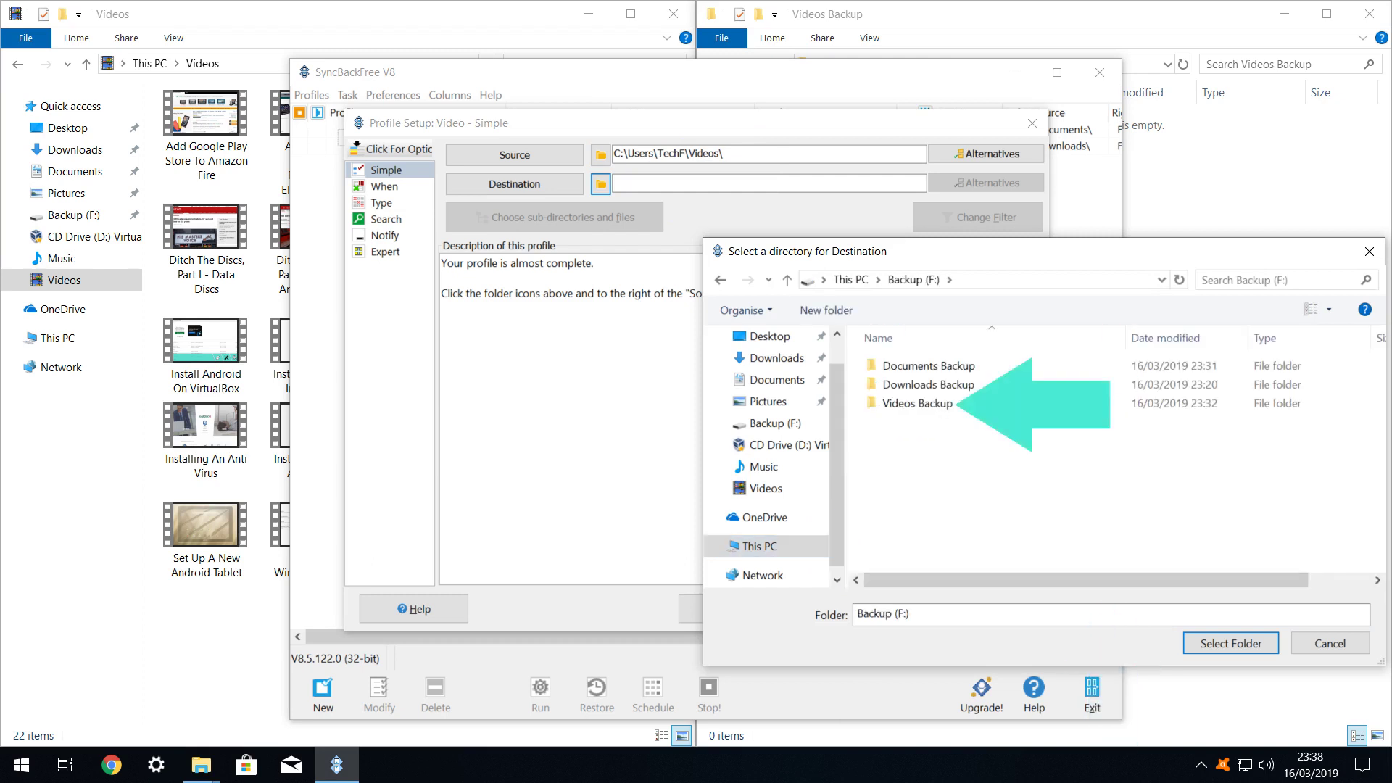
pyautogui.click(917, 403)
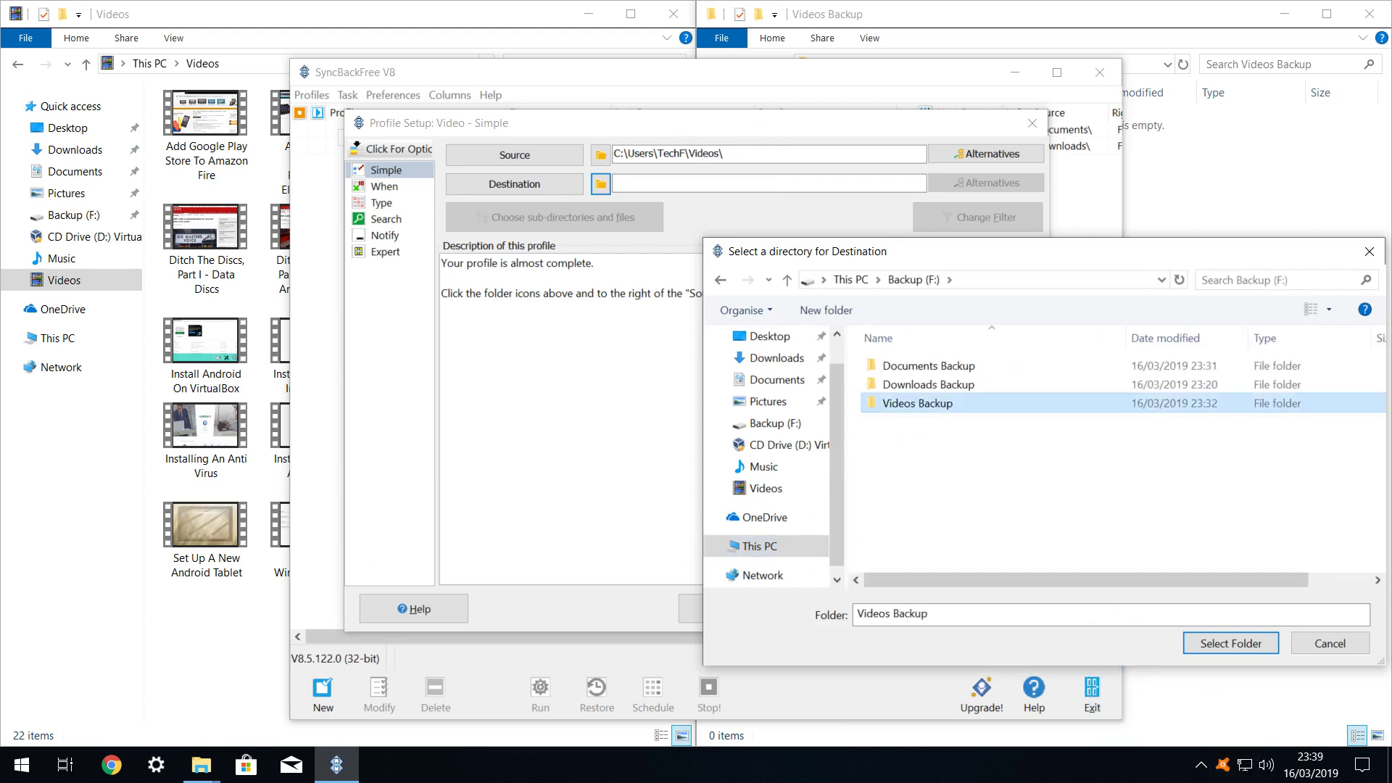
pyautogui.press('Return')
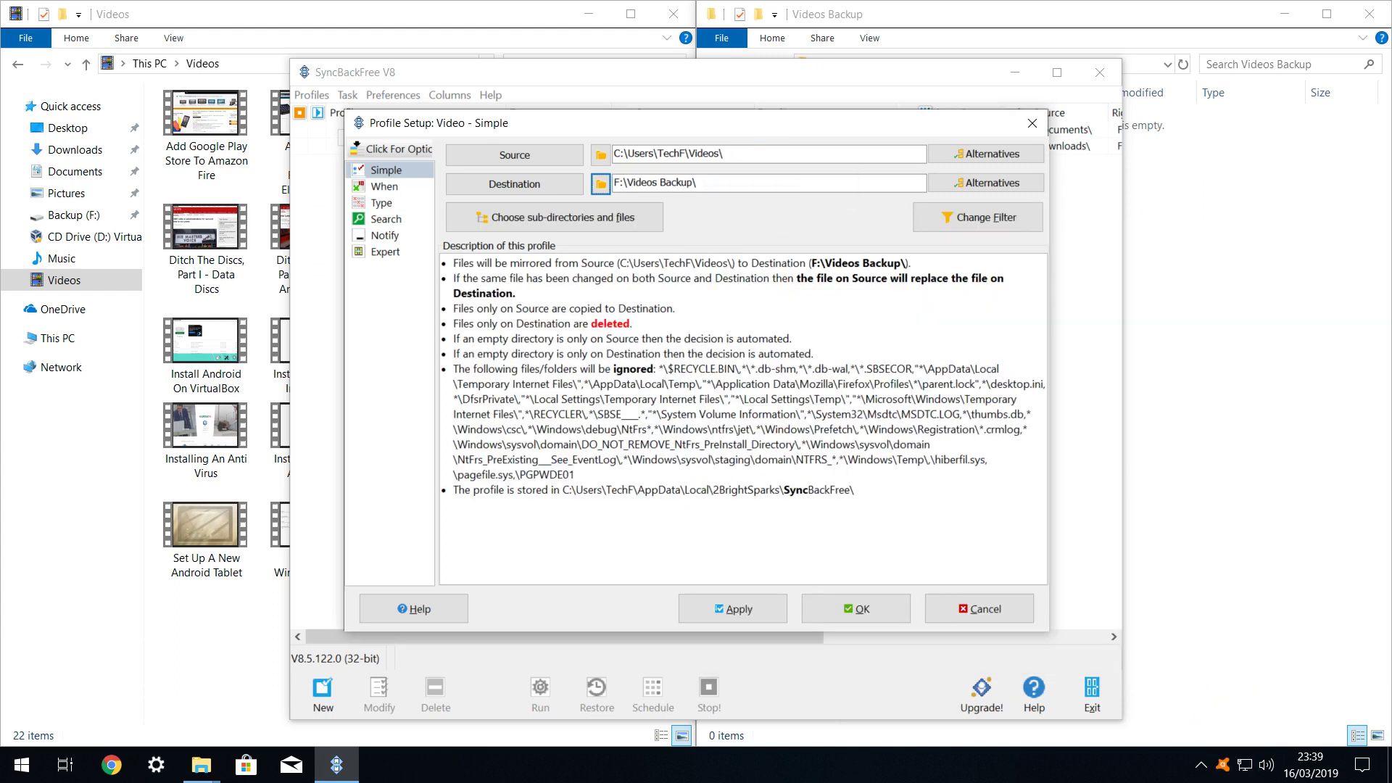
# Save the Video profile, accept the deletion warning and run its simulation
pyautogui.click(855, 608)
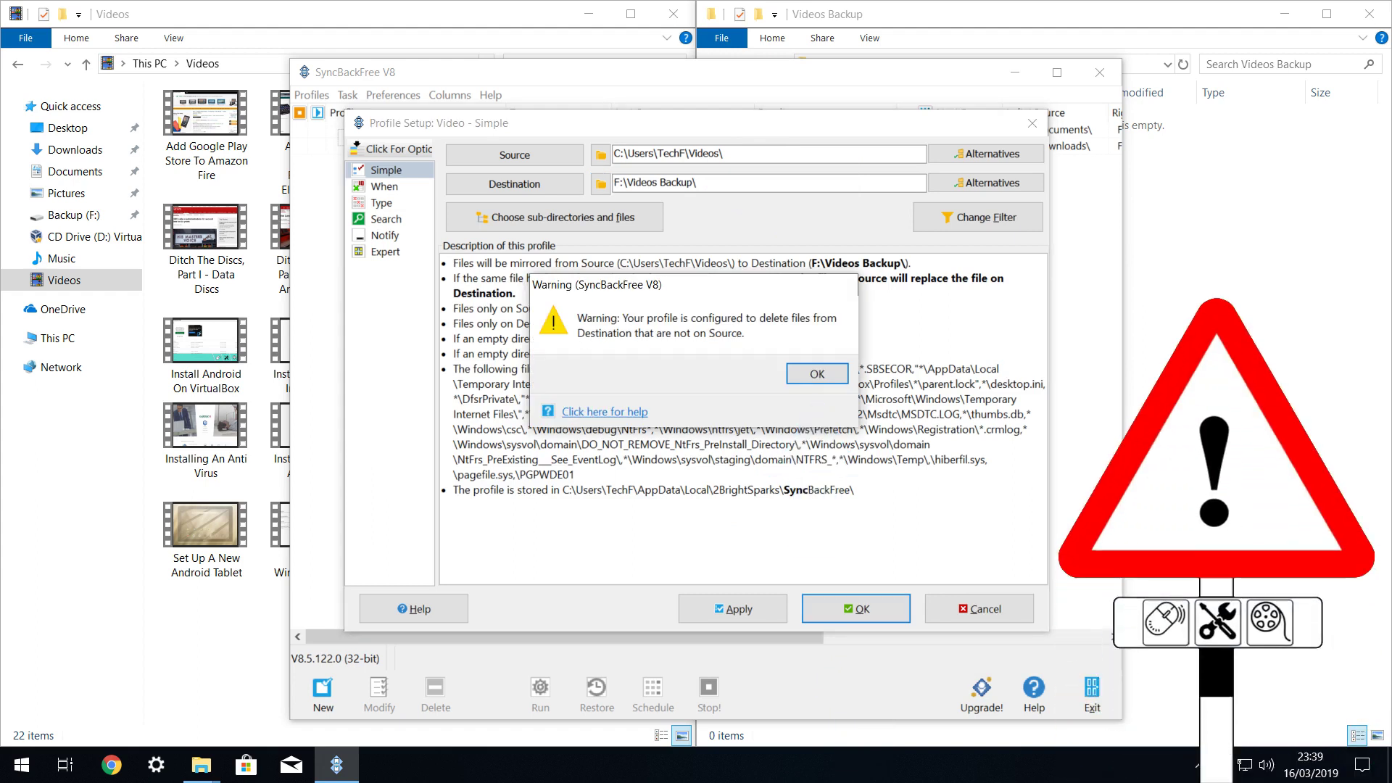
pyautogui.press('Return')
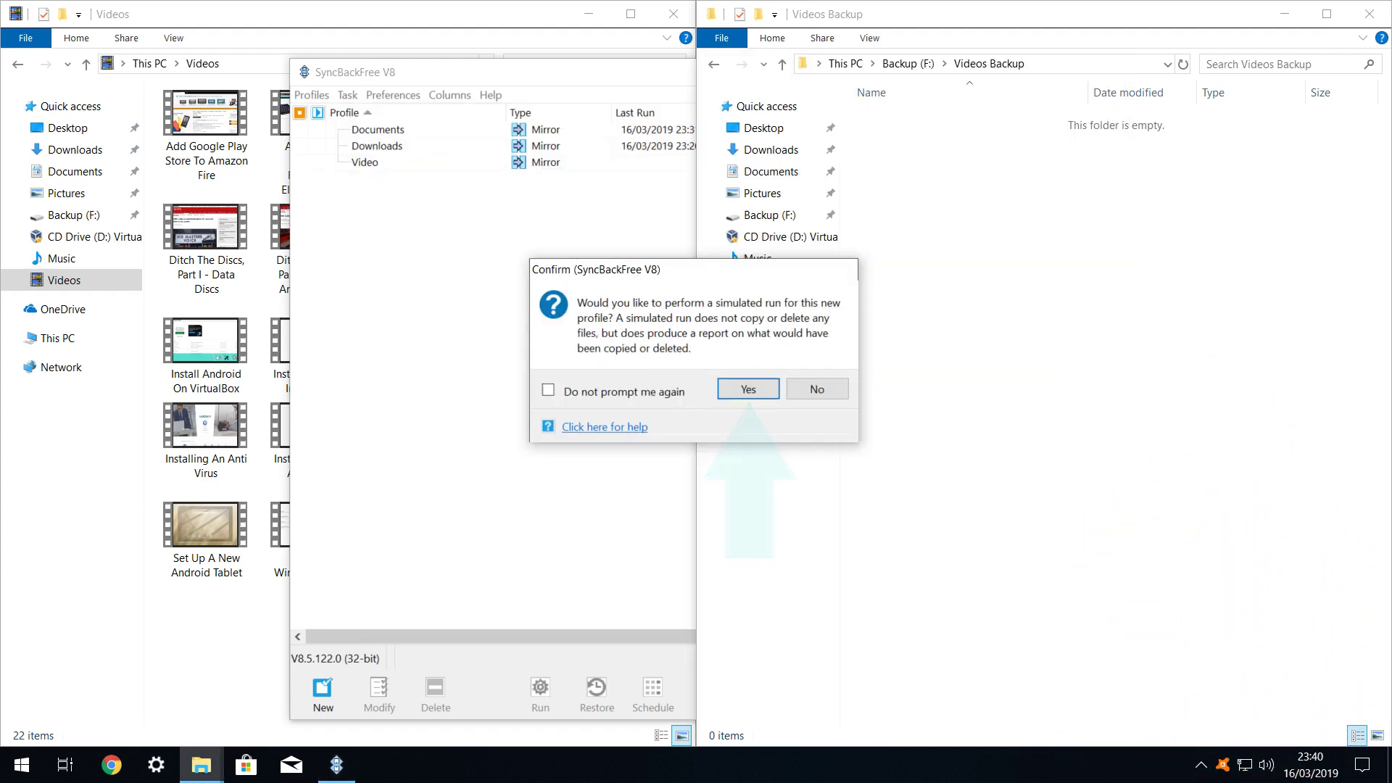
pyautogui.press('Return')
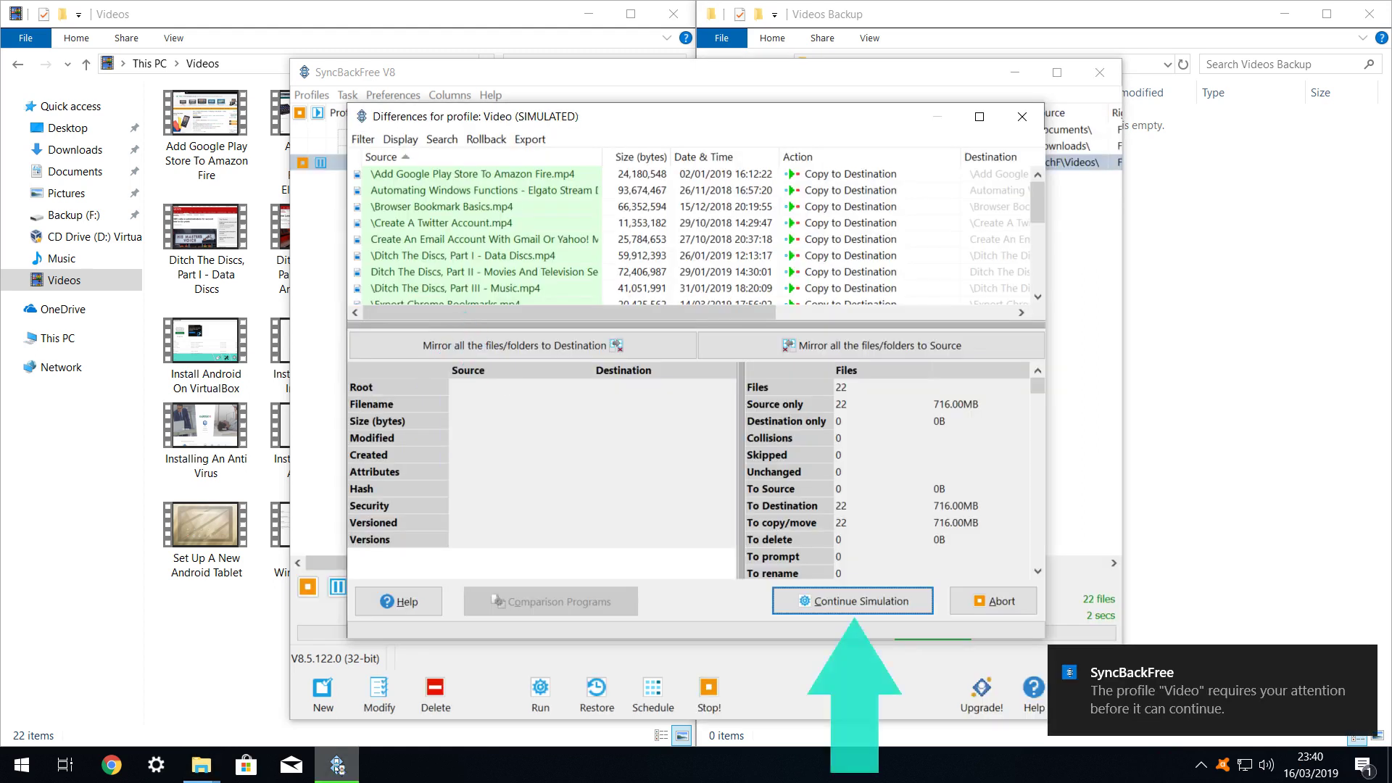
pyautogui.press('Return')
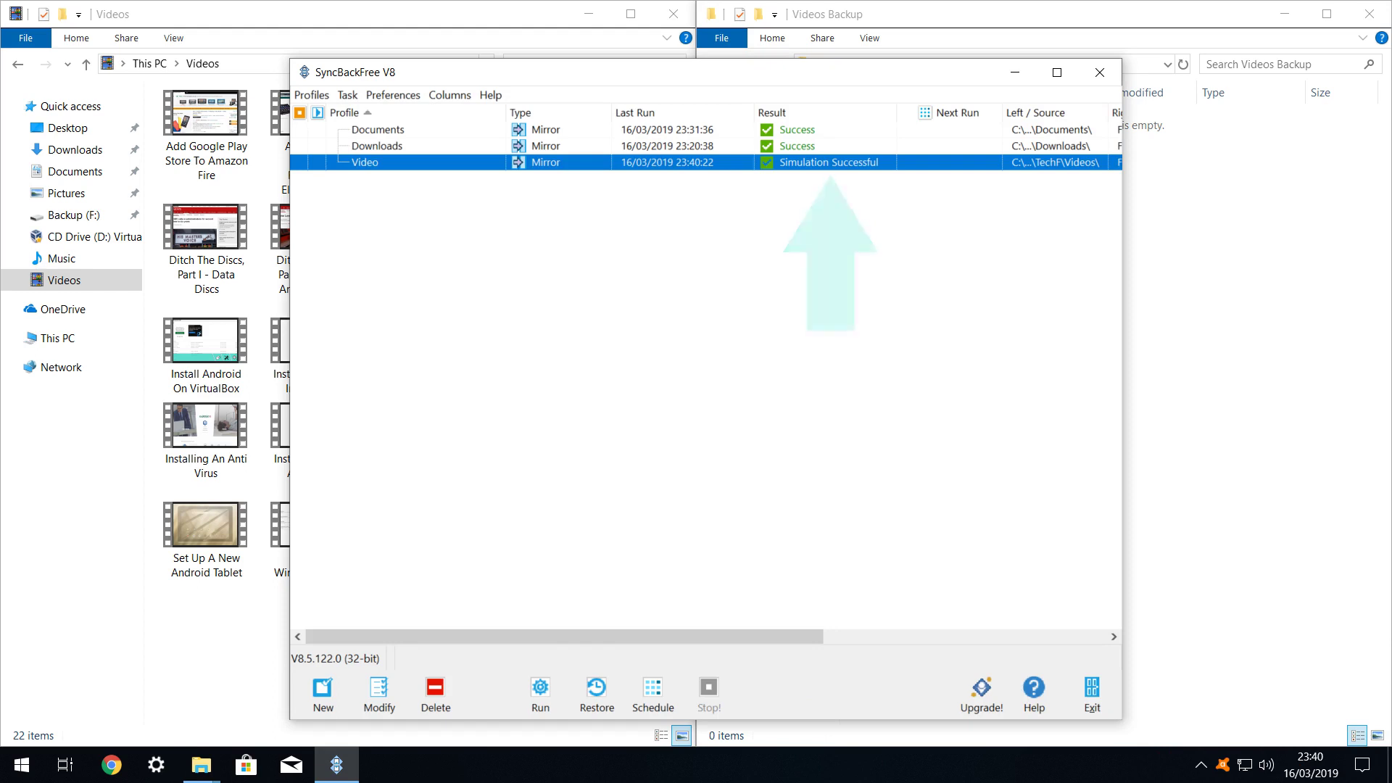
# Run the Video profile unattended, then close SyncBackFree
pyautogui.hotkey('shift', 'F10')
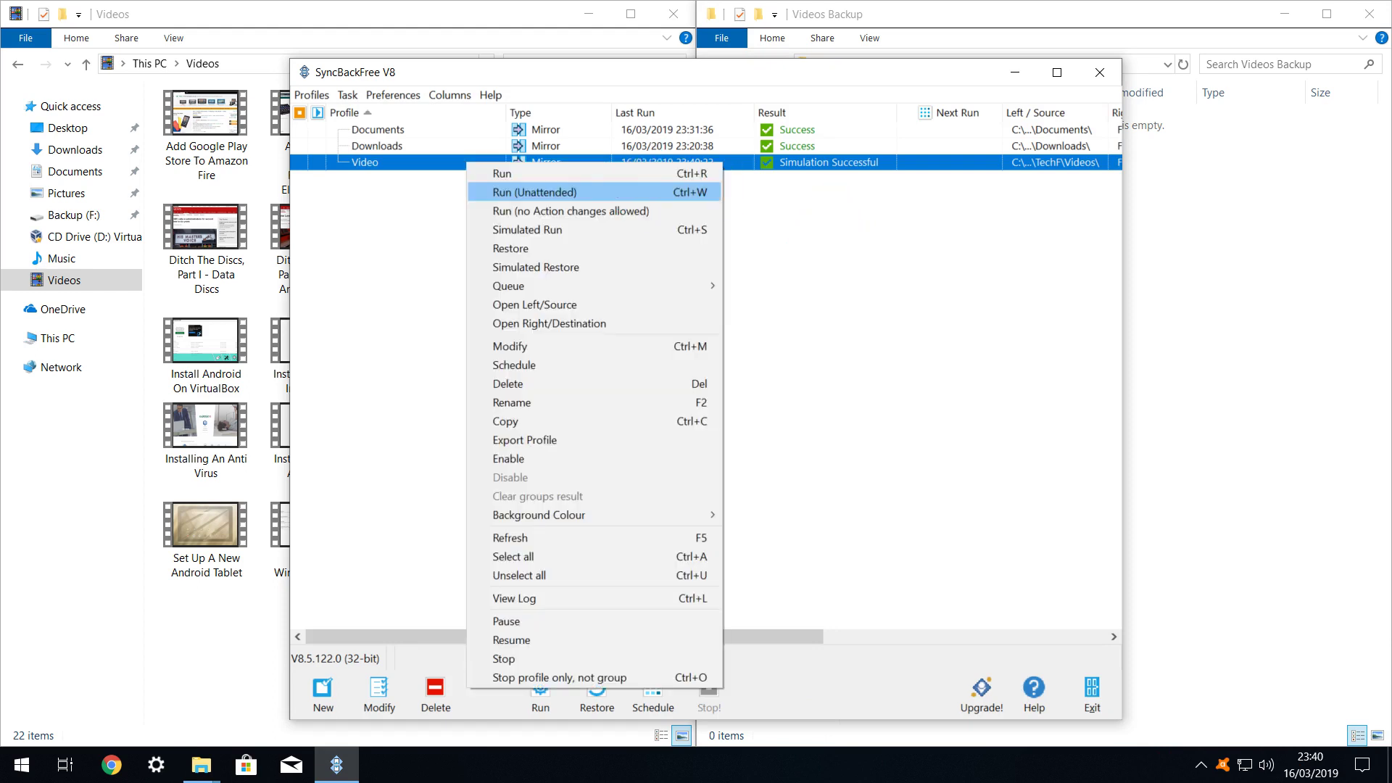
pyautogui.press('Return')
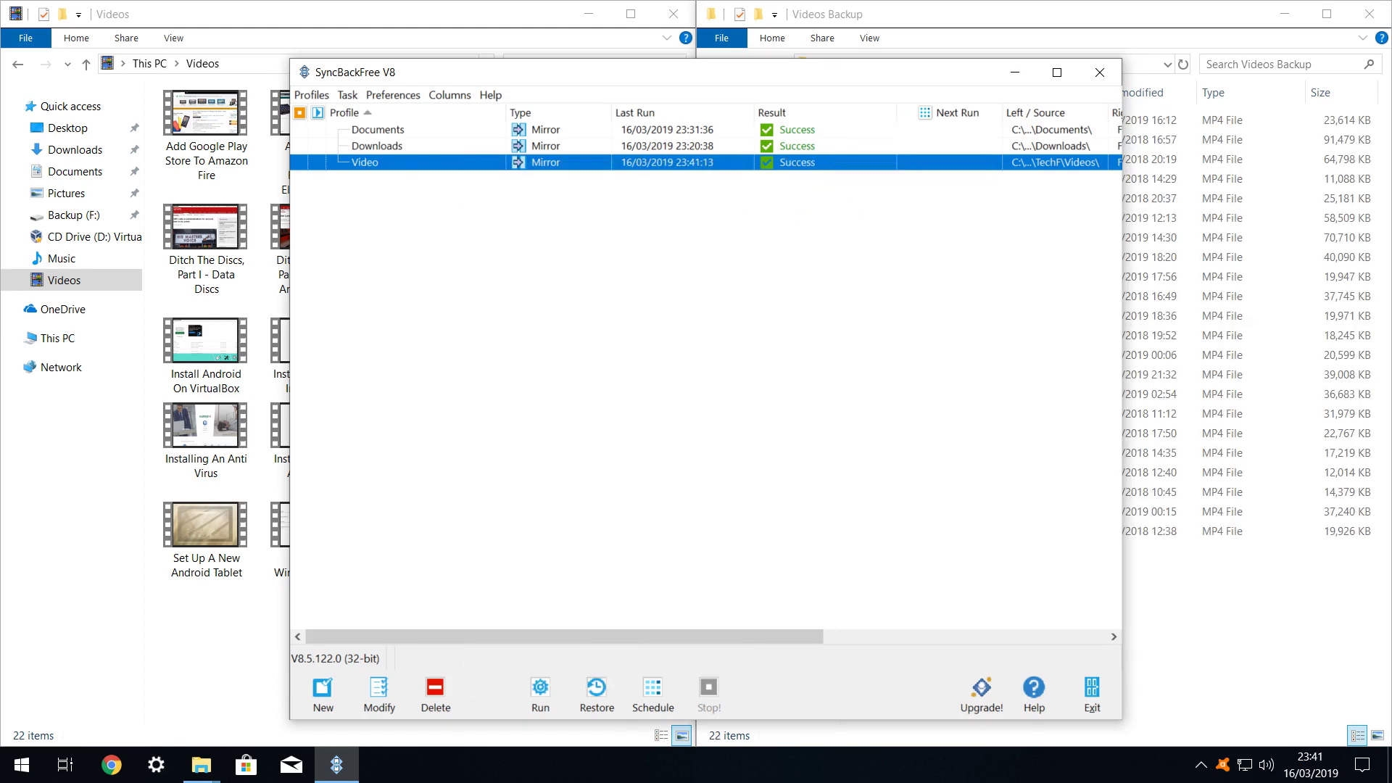
pyautogui.hotkey('alt', 'F4')
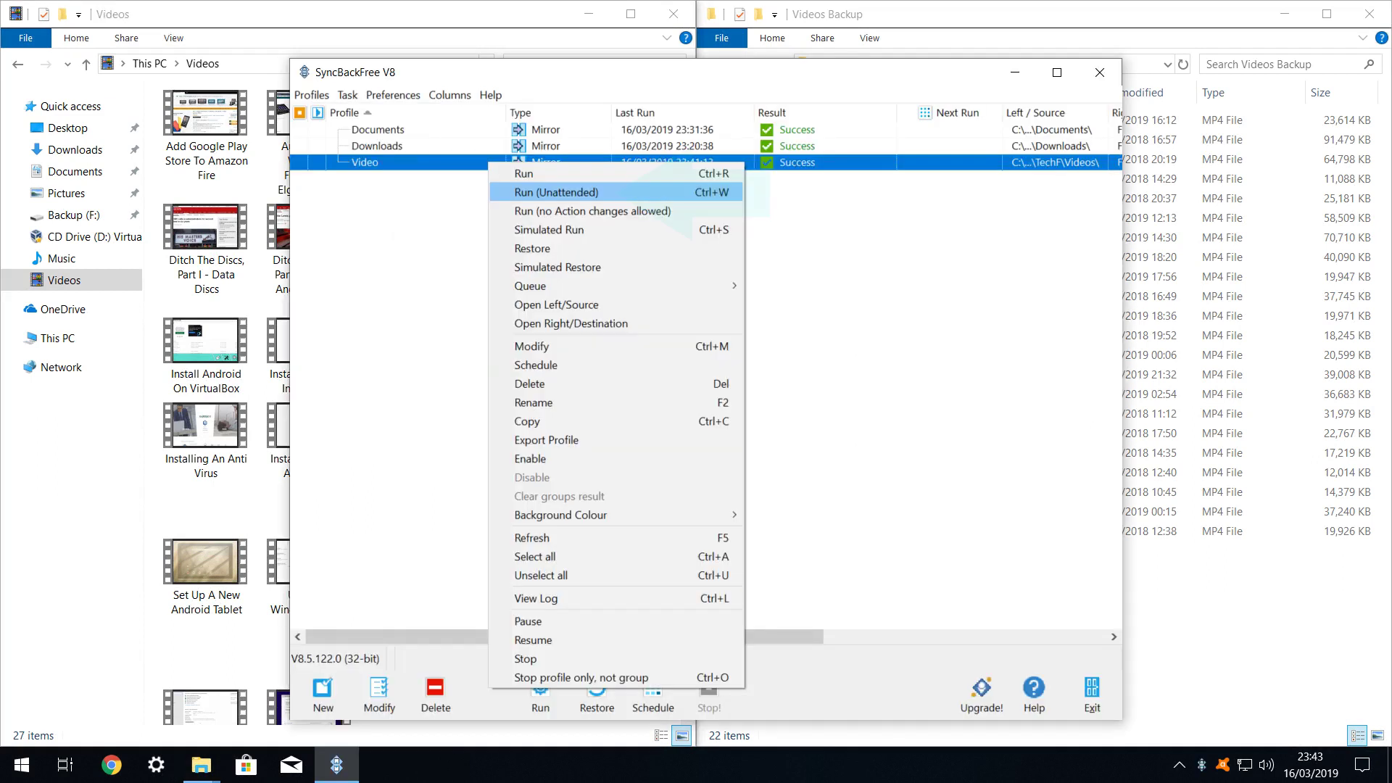
# Run the Video profile unattended a second time, then close SyncBackFree
pyautogui.press('Return')
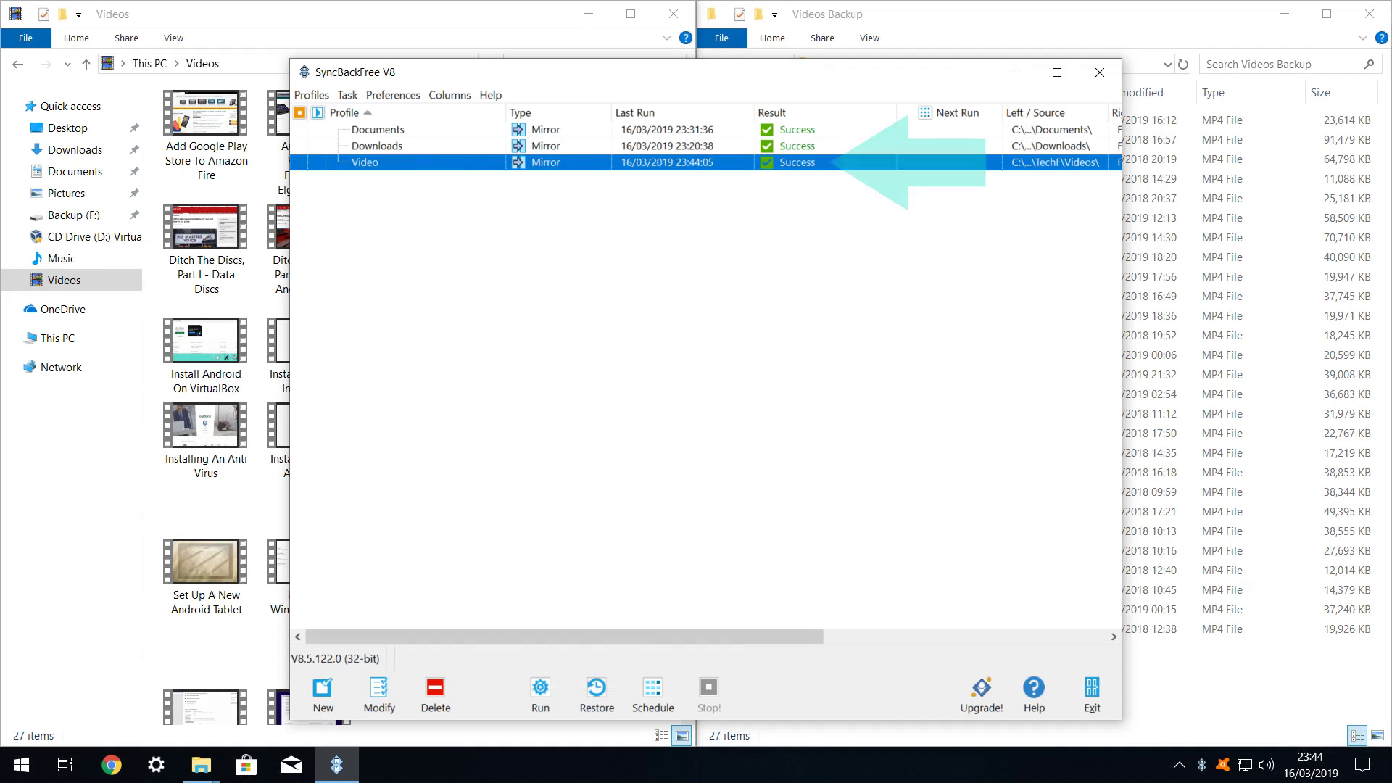
pyautogui.hotkey('alt', 'F4')
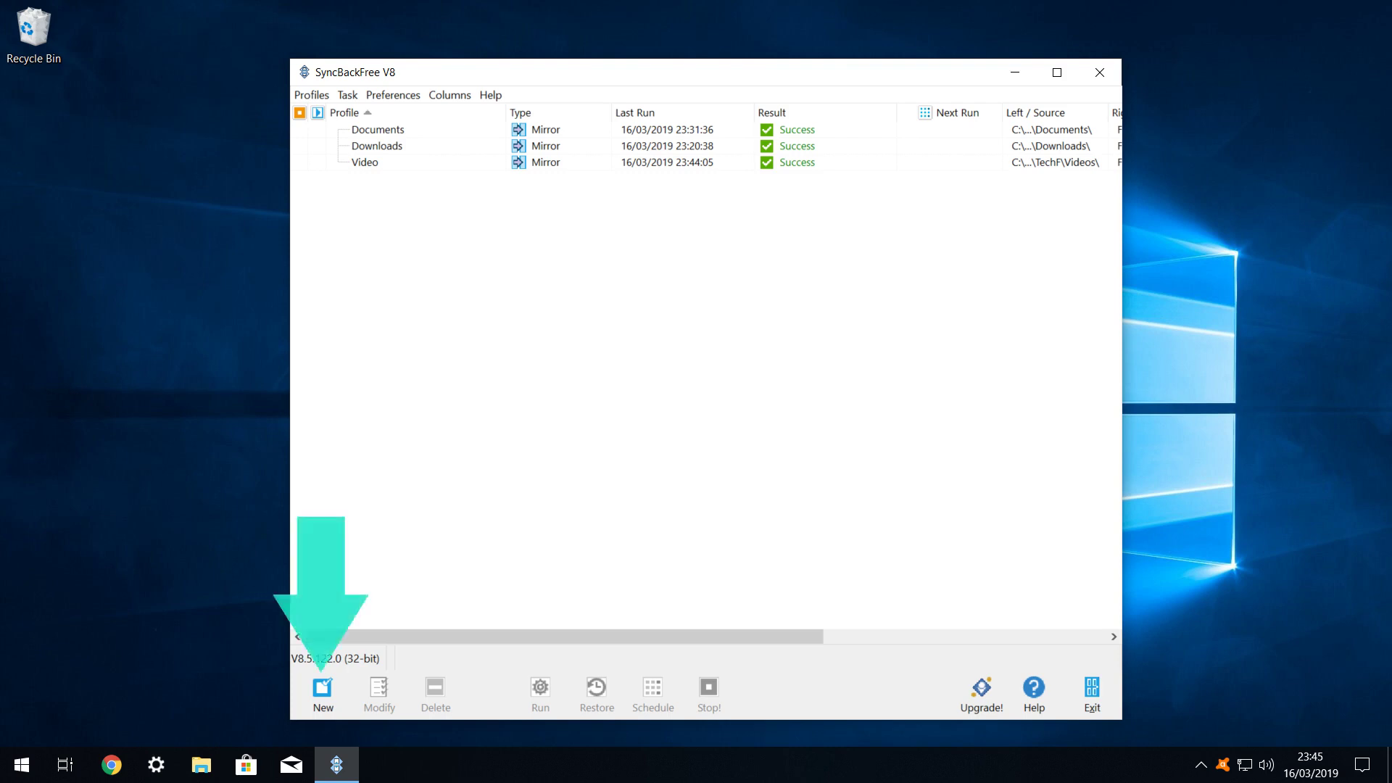
# Create a new profile named 'Daily Backup', marked as a group profile
pyautogui.hotkey('ctrl', 'n')
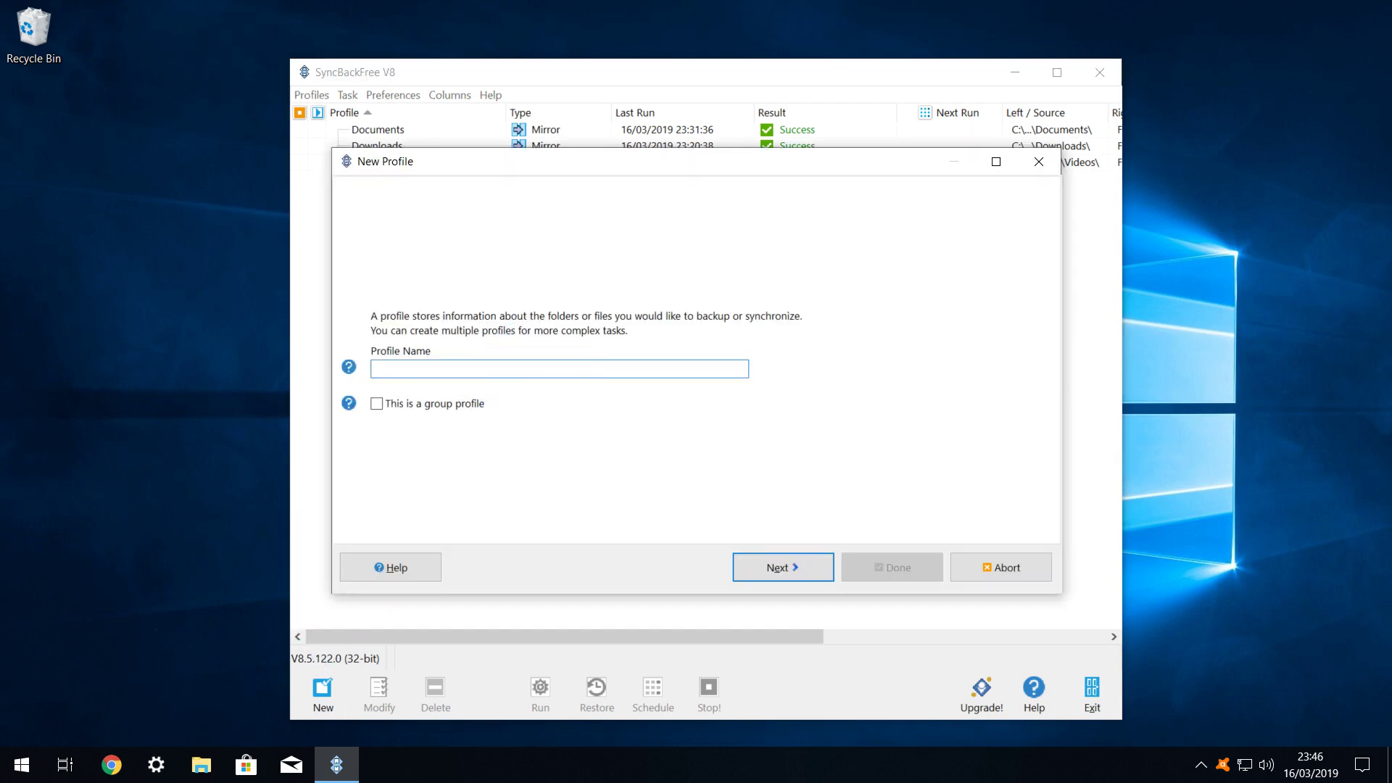
pyautogui.write('Daily Backup')
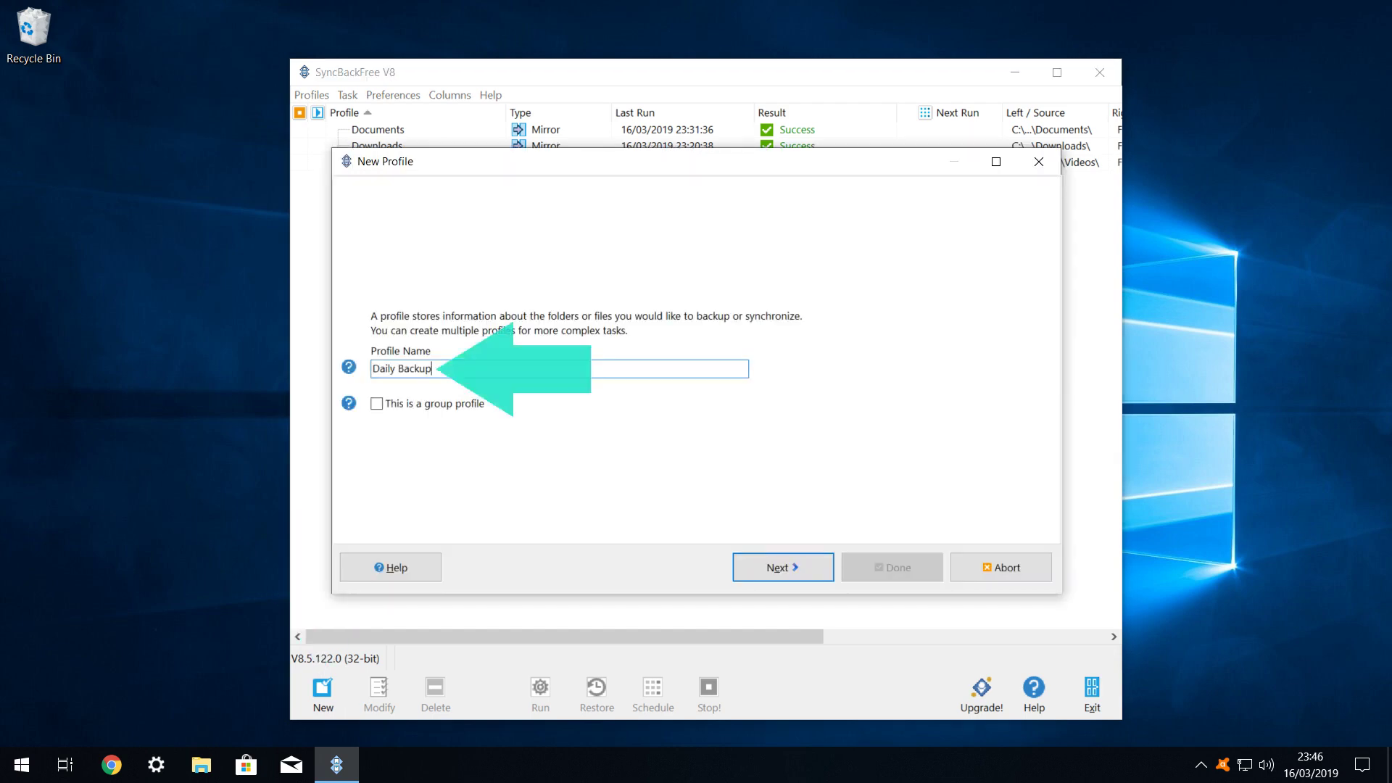
pyautogui.press('Tab')
pyautogui.press('space')
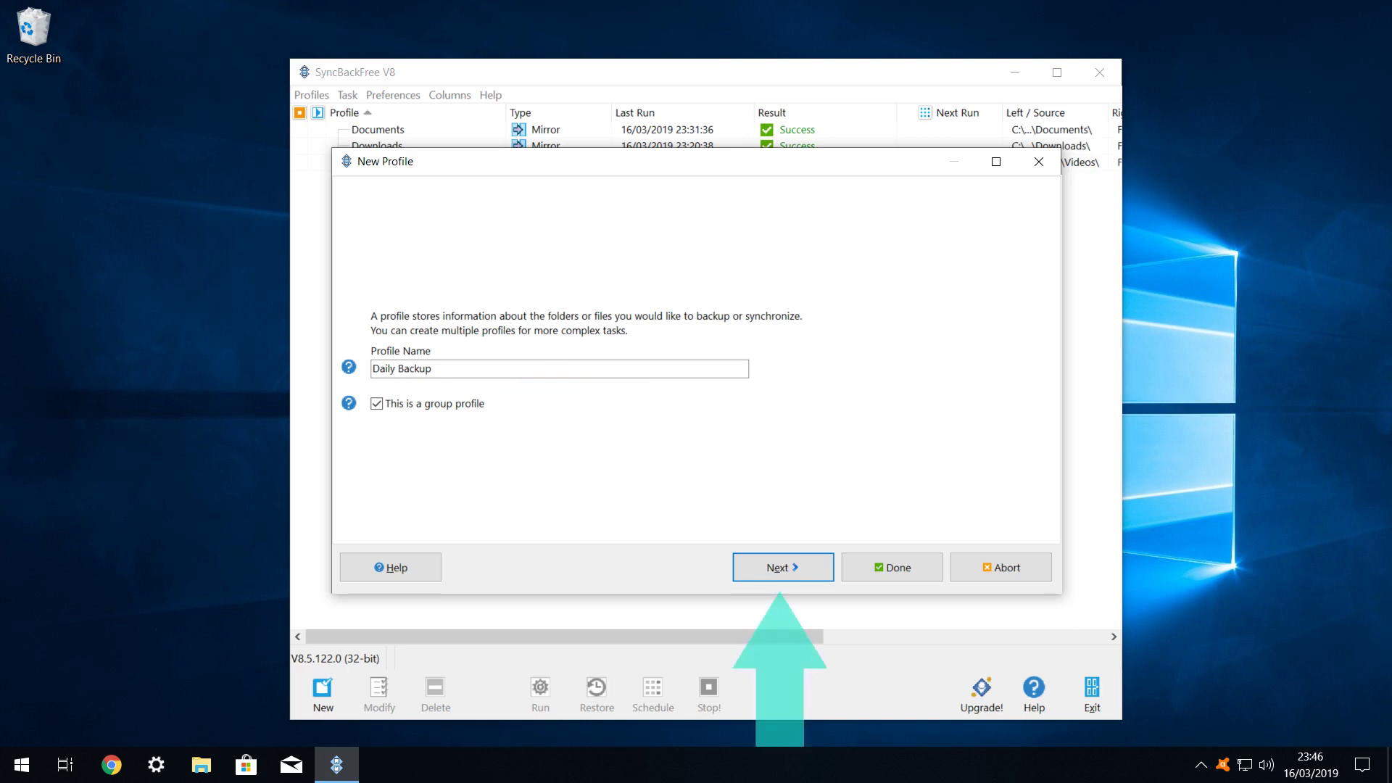
pyautogui.press('Return')
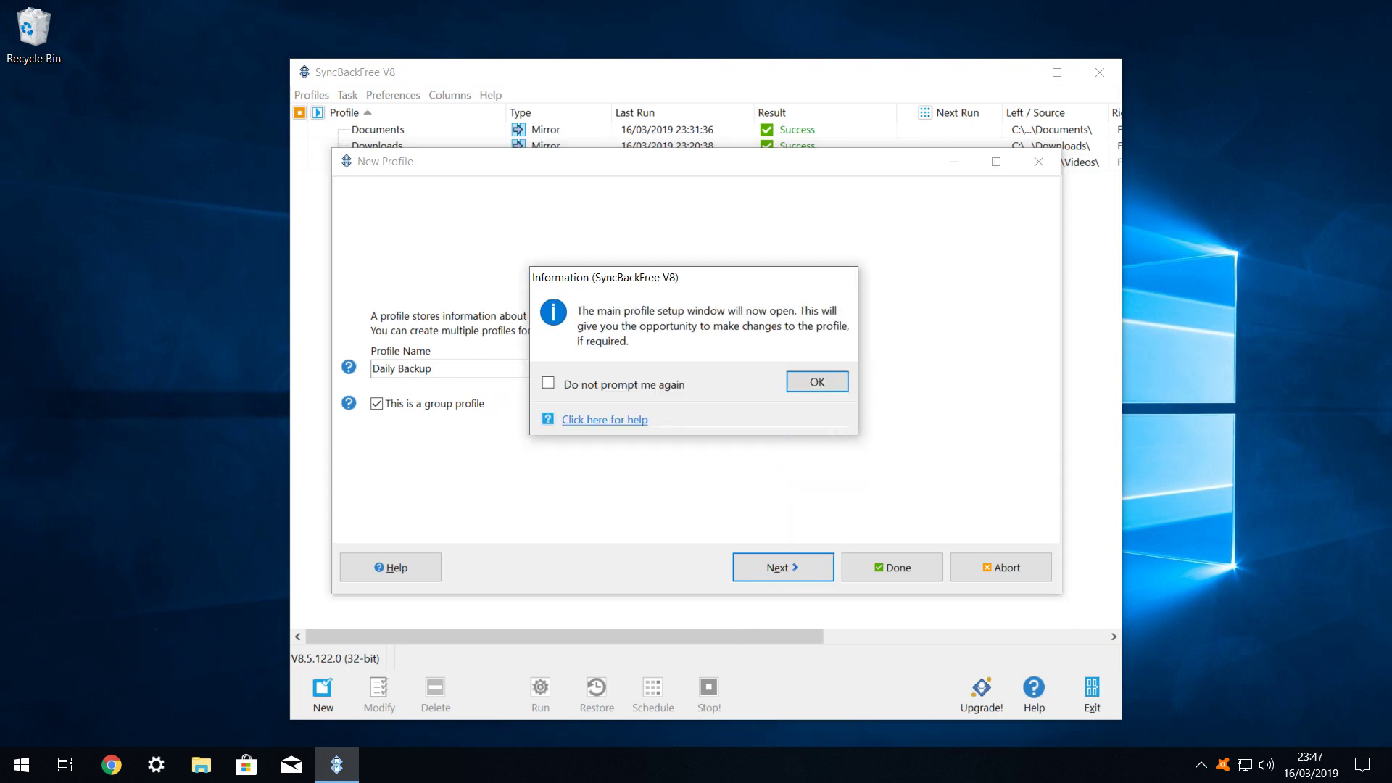
pyautogui.press('Return')
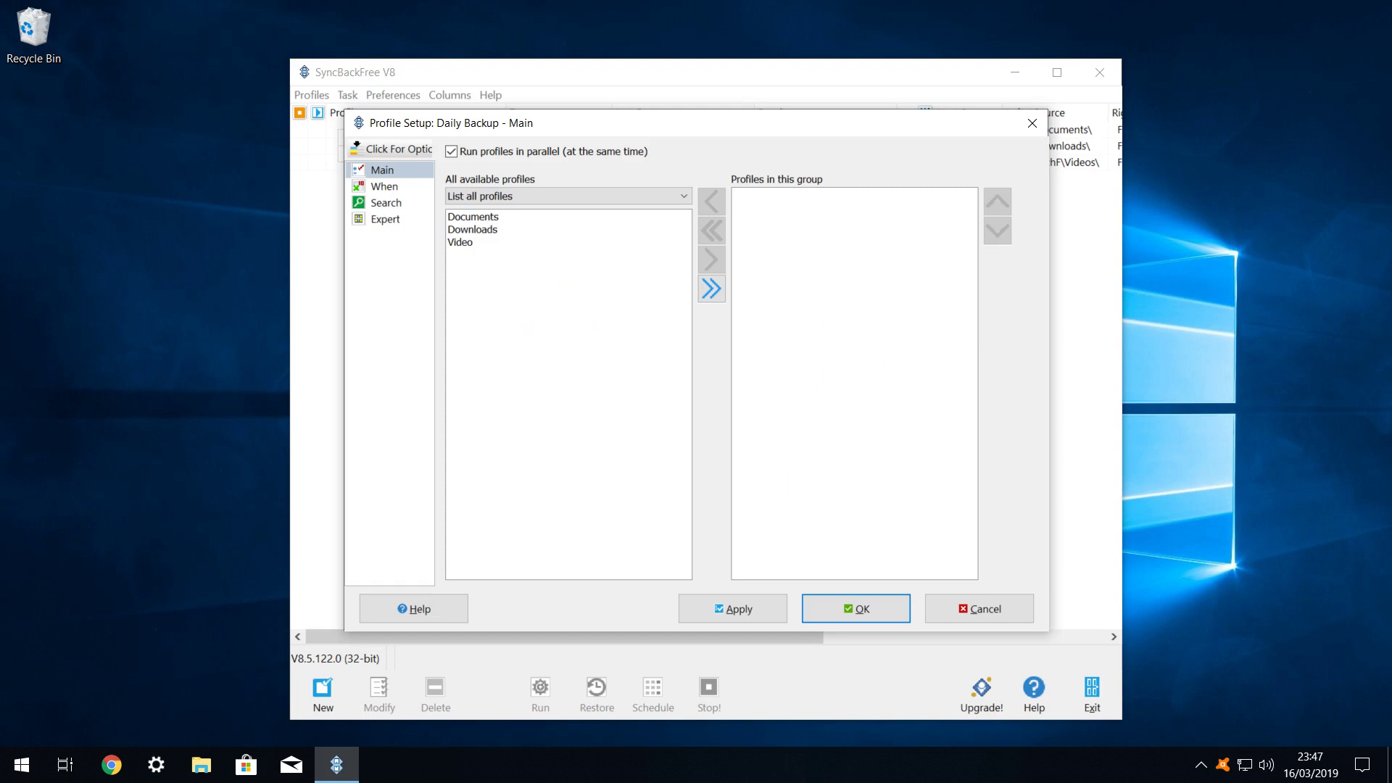
# Add Documents, Downloads and Video to the Daily Backup group and save it
pyautogui.hotkey('ctrl', 'a')
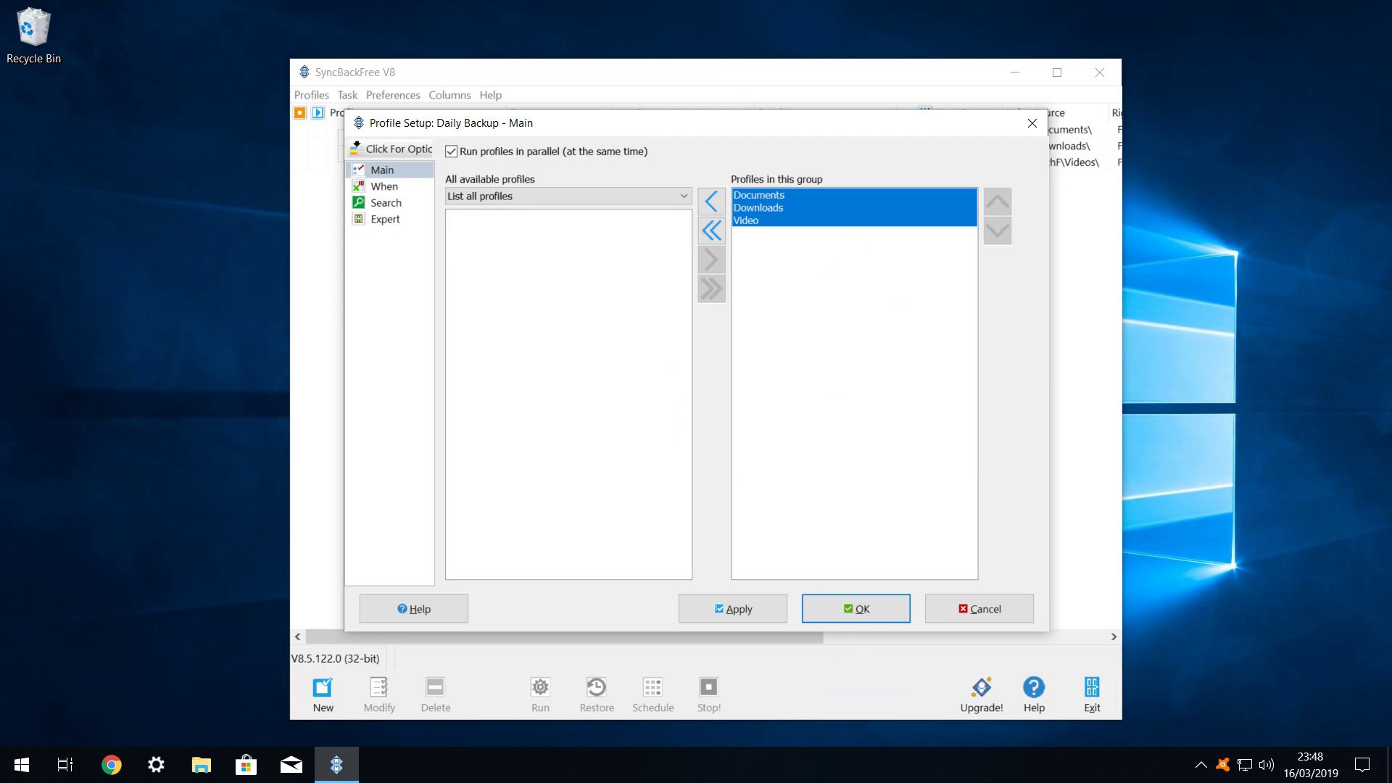
pyautogui.press('Return')
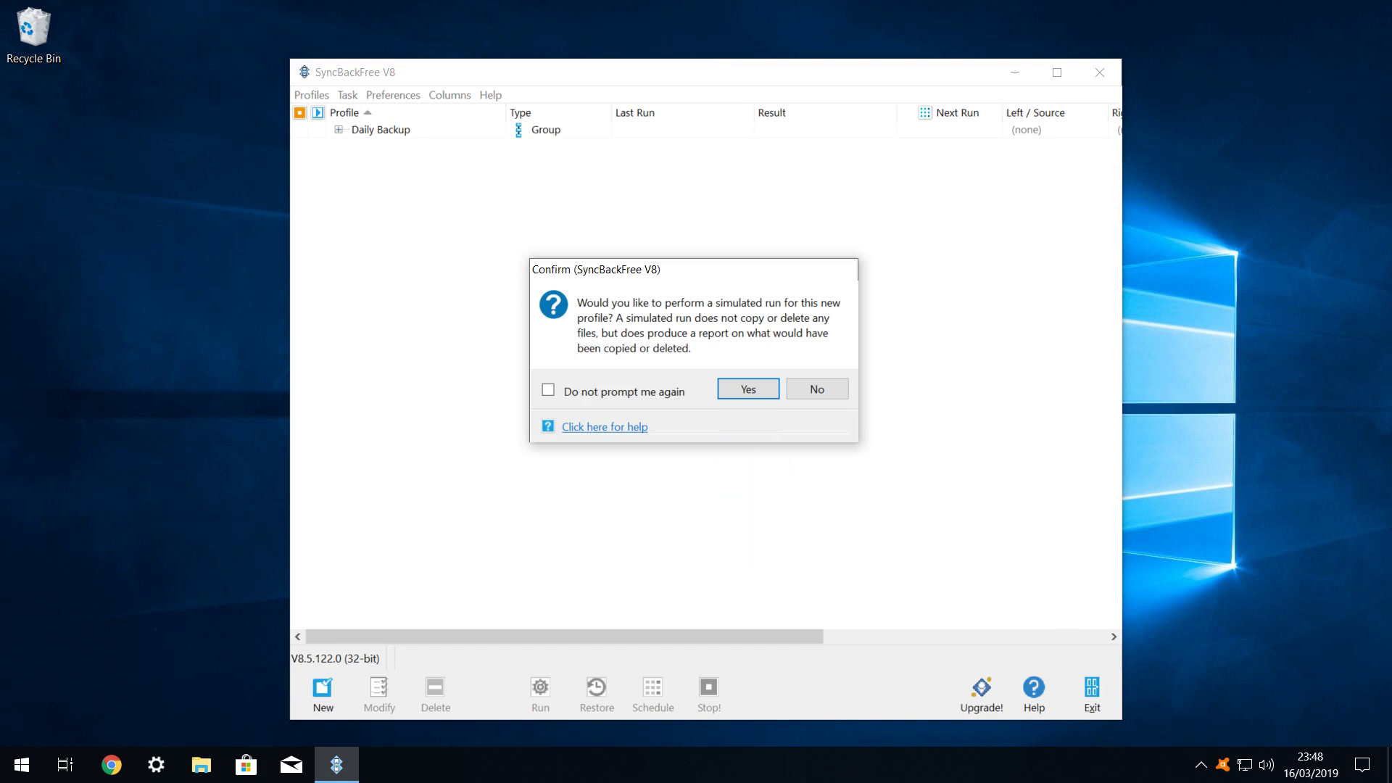
# Run the Daily Backup simulation and dismiss the 'No differences were found' notice
pyautogui.press('Return')
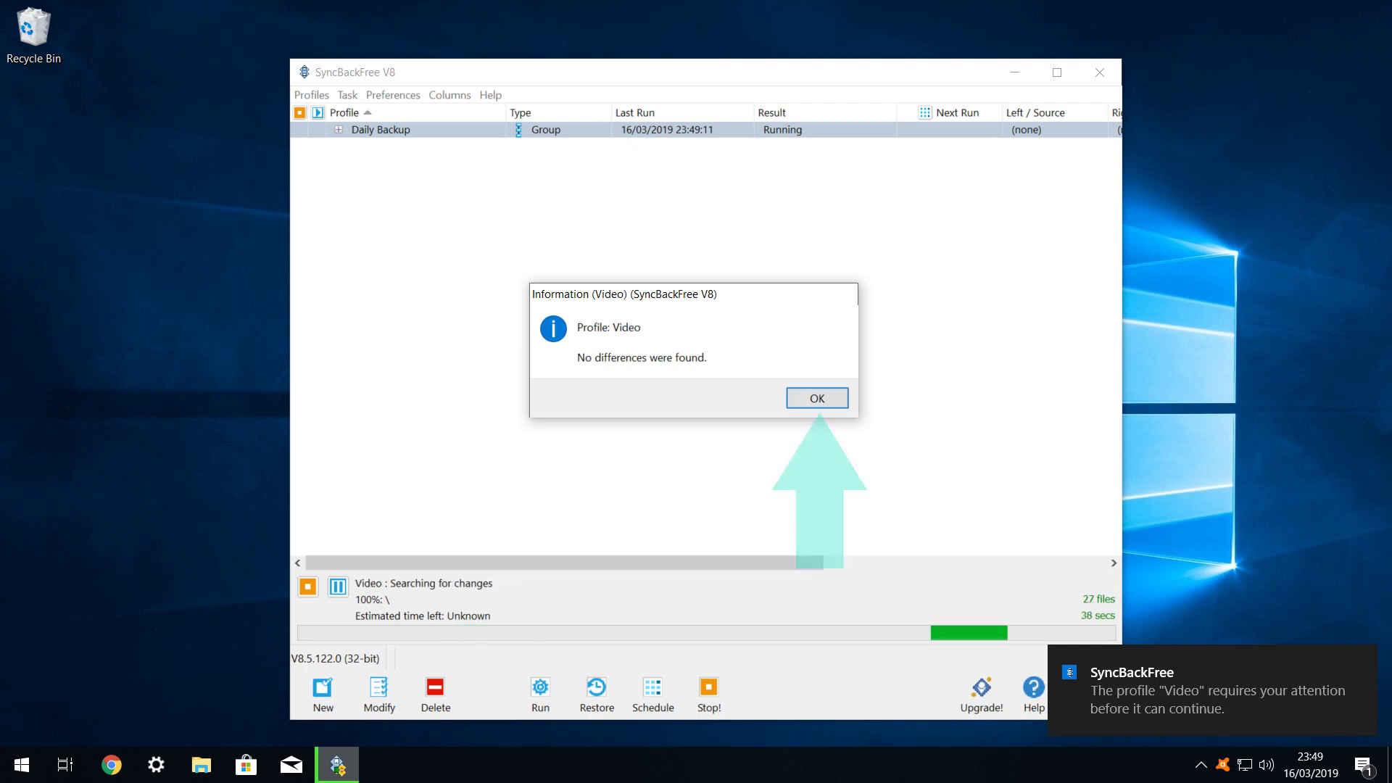
pyautogui.press('Return')
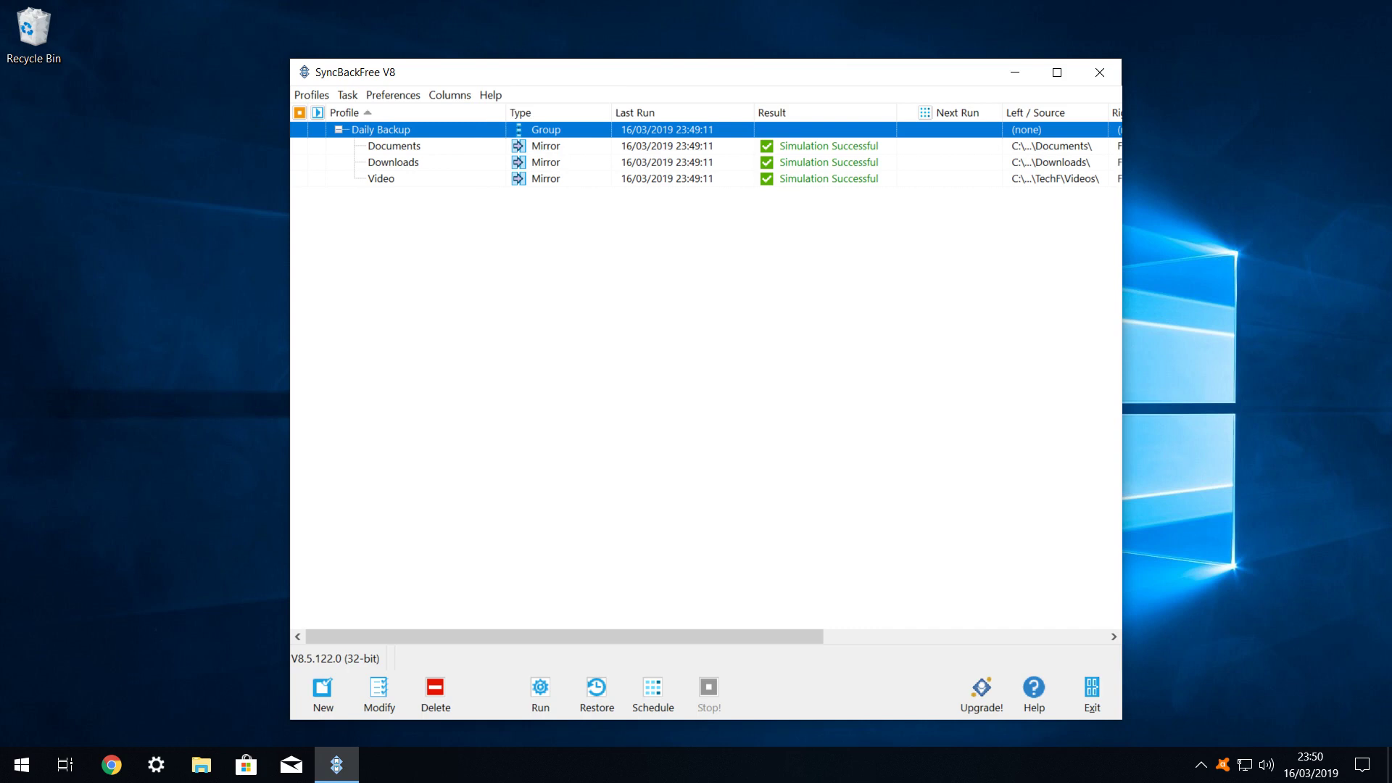
# Run Daily Backup unattended, then close SyncBackFree from its taskbar icon
pyautogui.rightClick(483, 129)
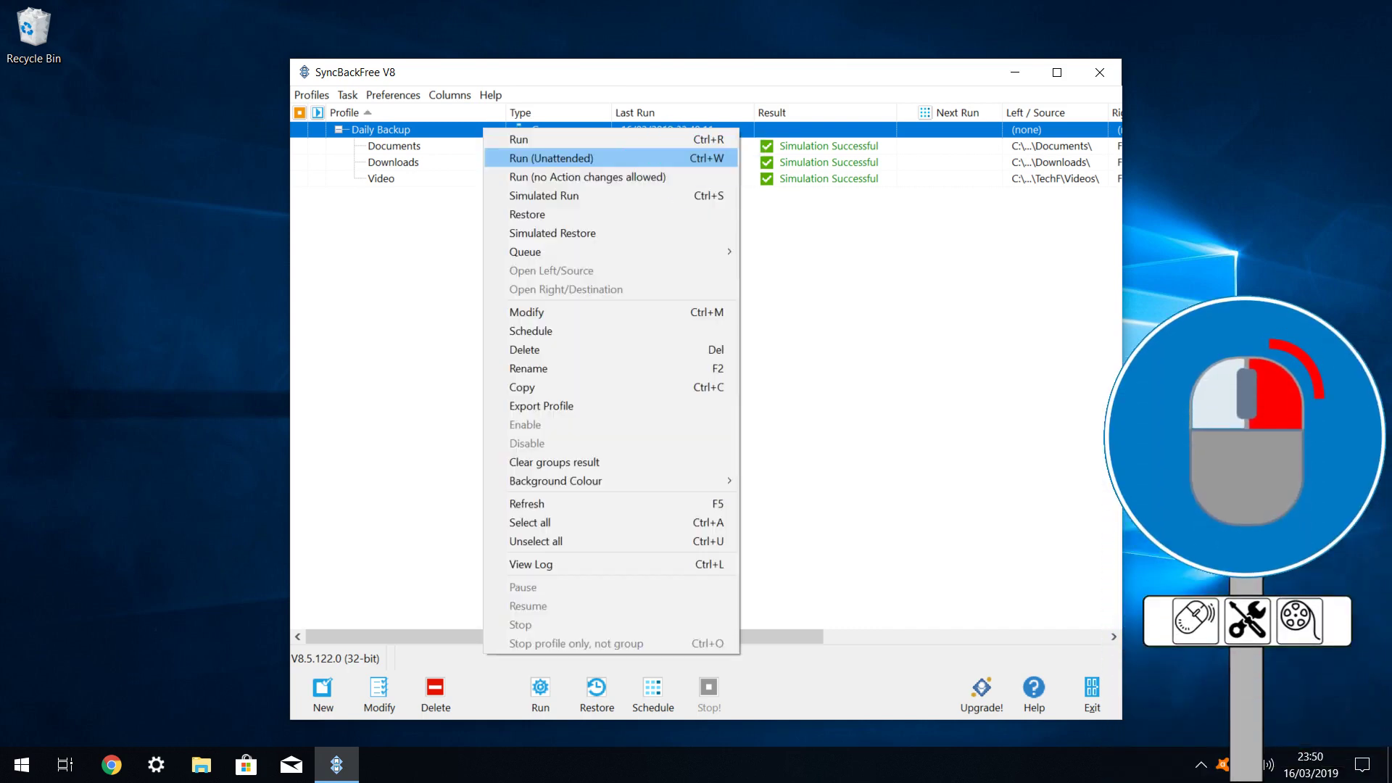
pyautogui.press('Return')
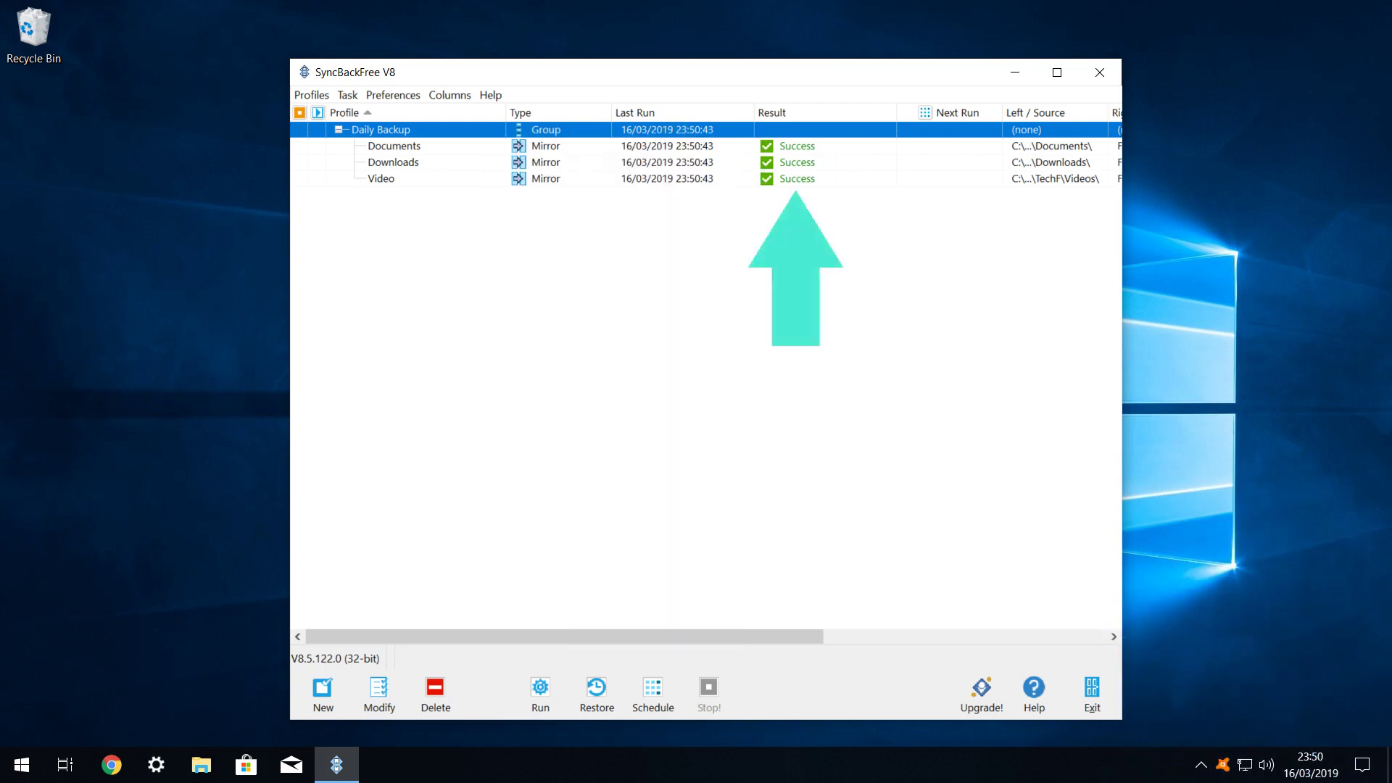
pyautogui.rightClick(337, 765)
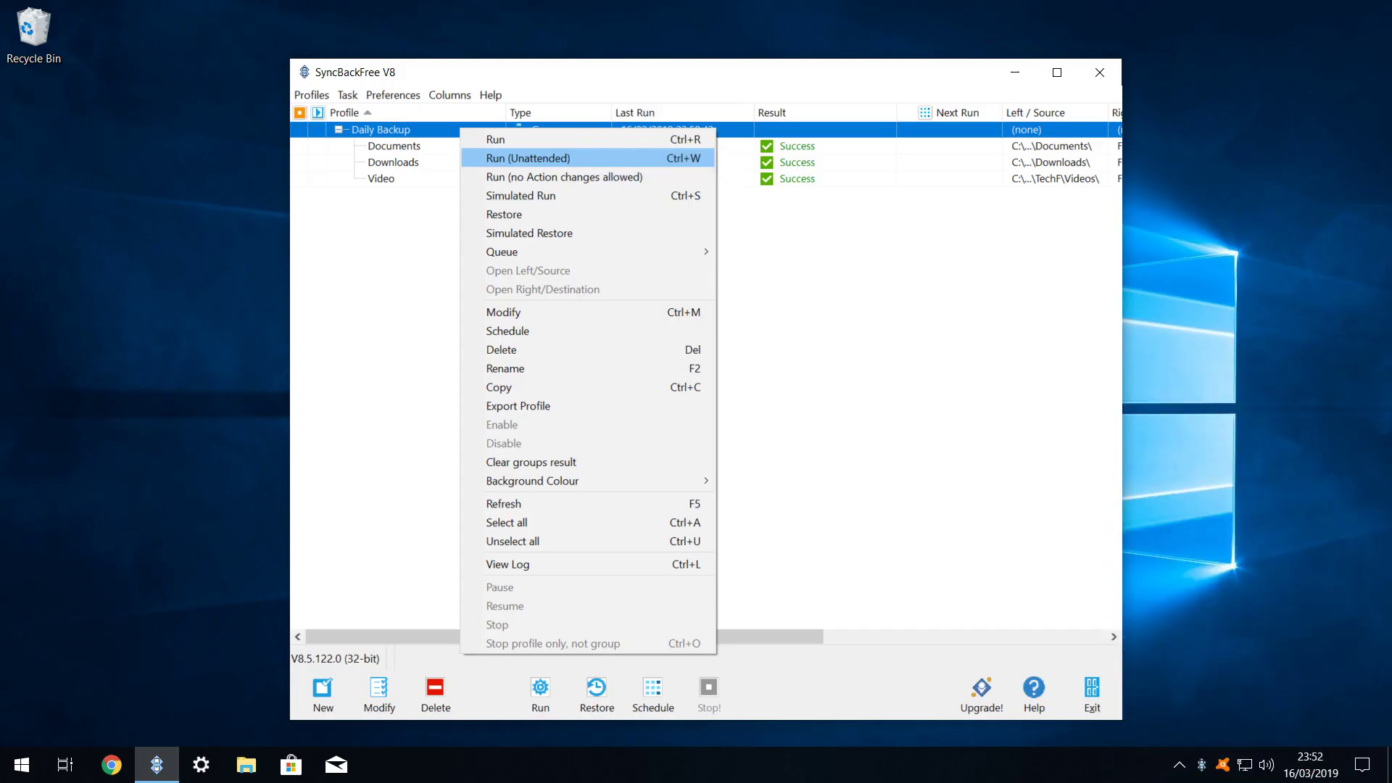
# Run the Daily Backup group unattended once more
pyautogui.press('Return')
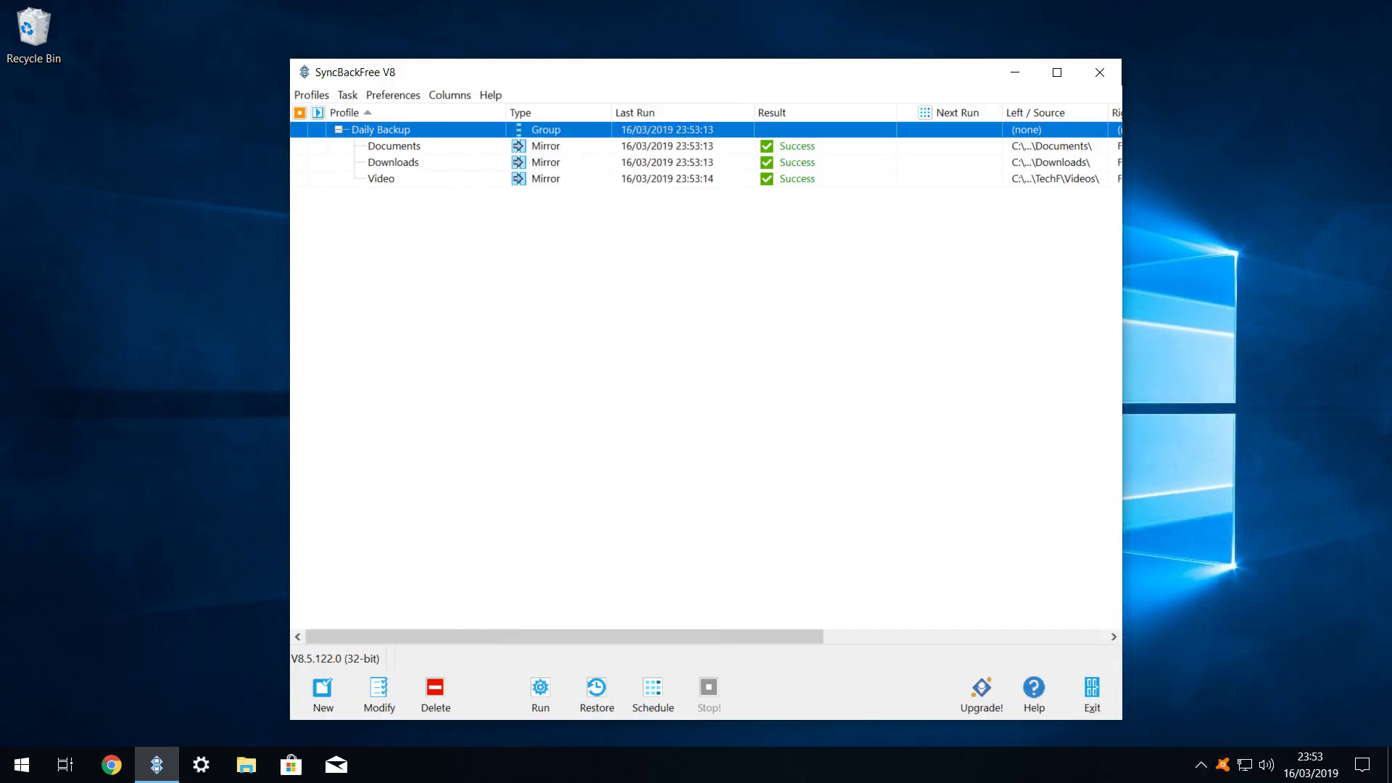